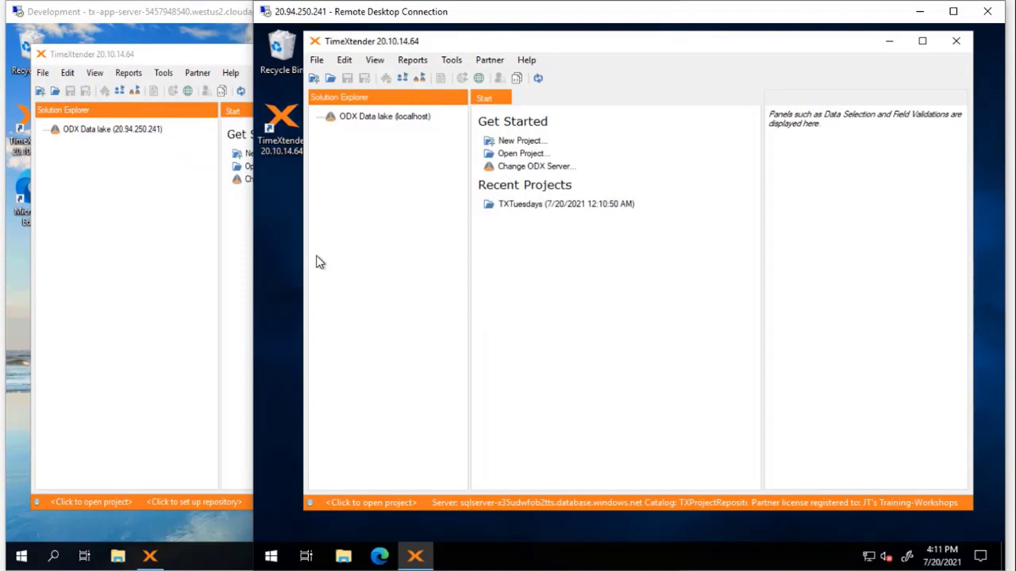
Step: Bring the Development Remote Desktop session in front of the production window
click(275, 262)
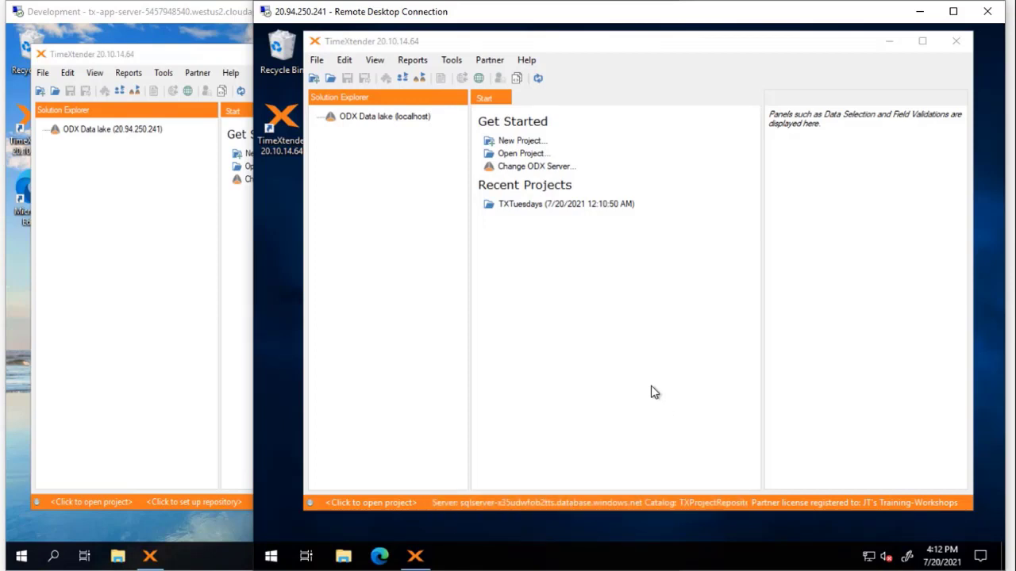
click(164, 526)
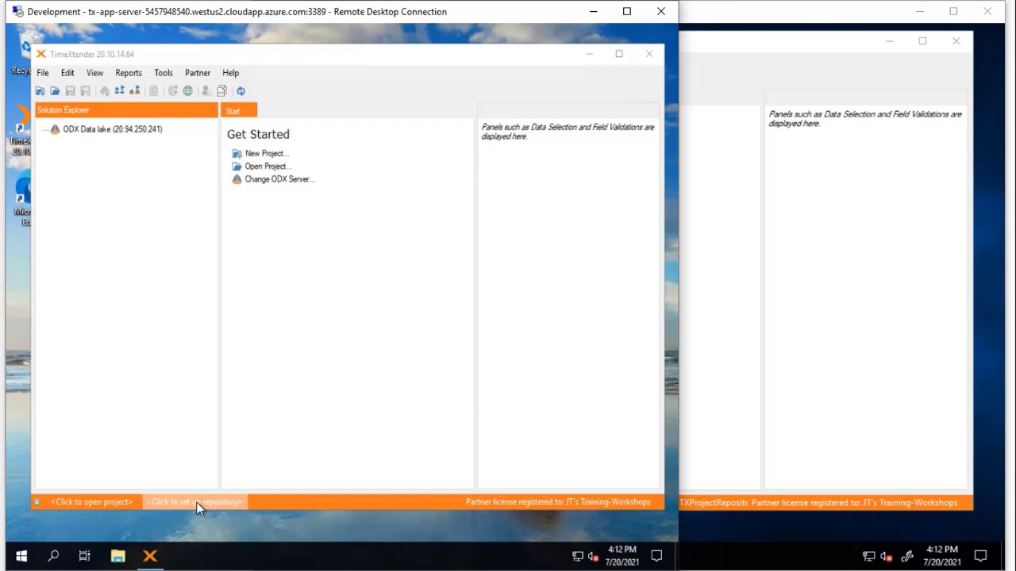
Step: Open the Project repository setup from the development instance's status bar link
click(198, 505)
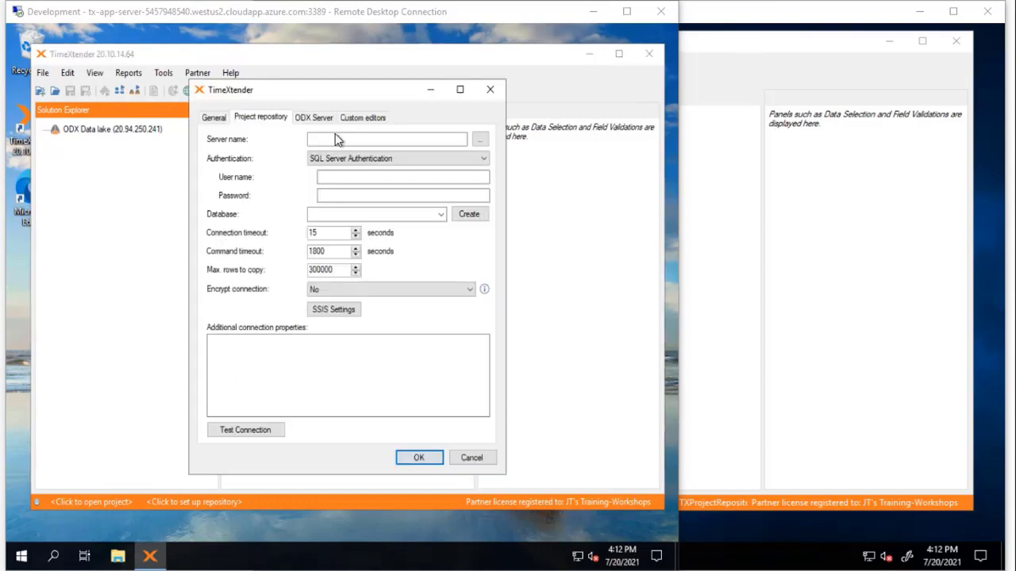
Step: Paste the Azure SQL server address and enter the SQL login name and password
click(335, 139)
text(sqlserver-x35udwfob2tts.database.windows.net)
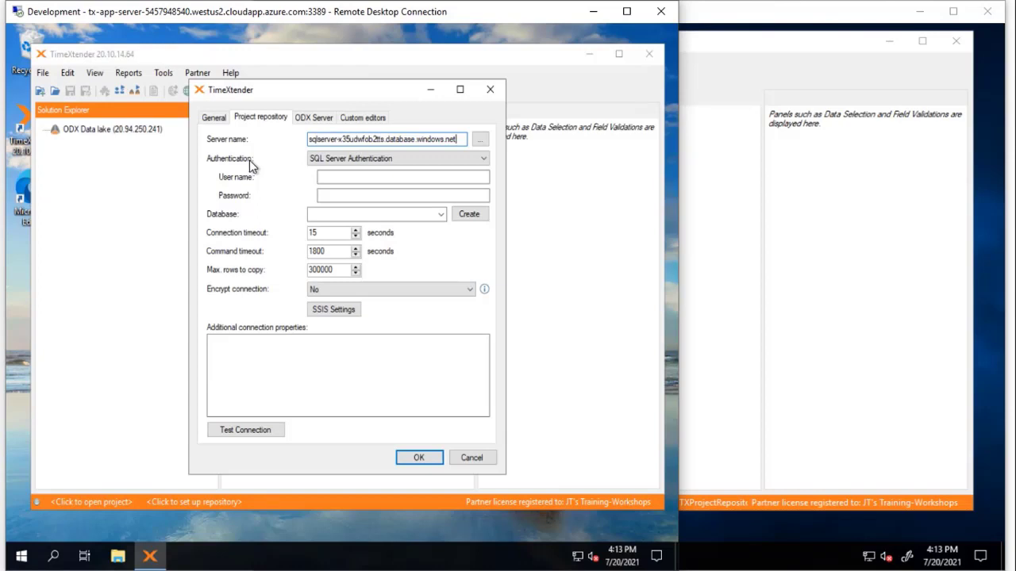
click(361, 177)
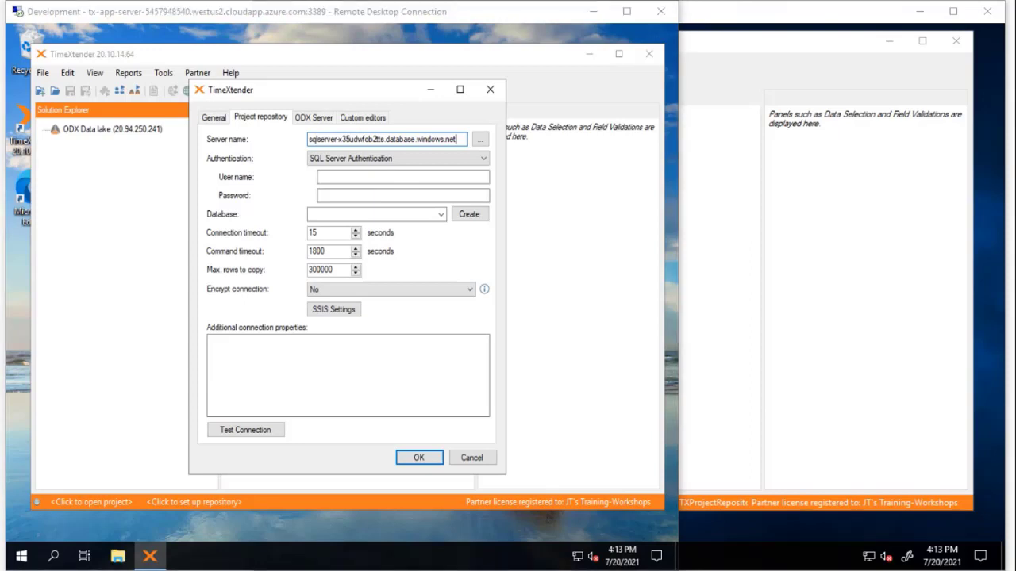
click(366, 179)
text(MyUsername)
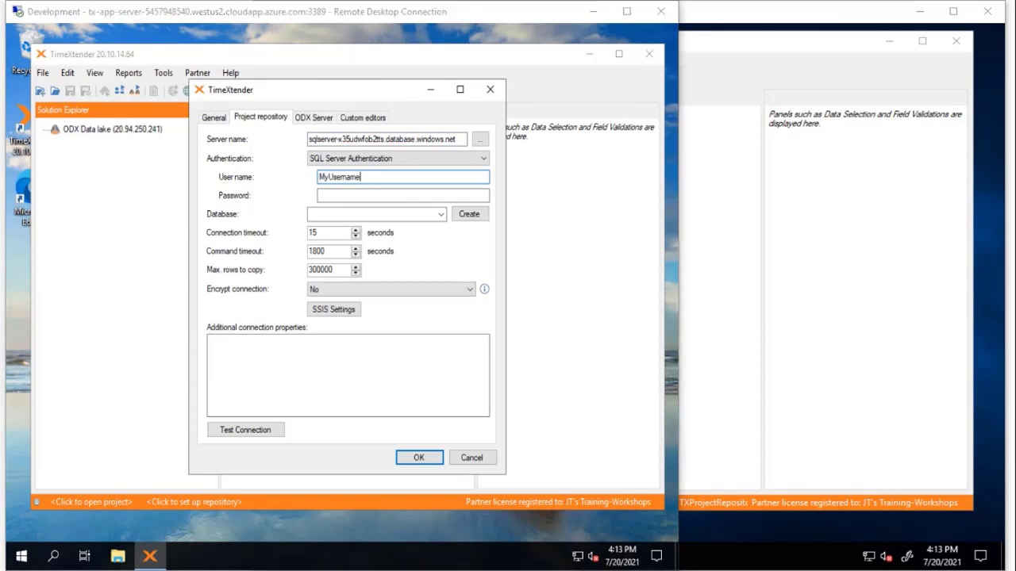
click(433, 196)
key(ctrl+v)
Step: Enter TXProjectRepository_Dev as the repository database name
click(418, 215)
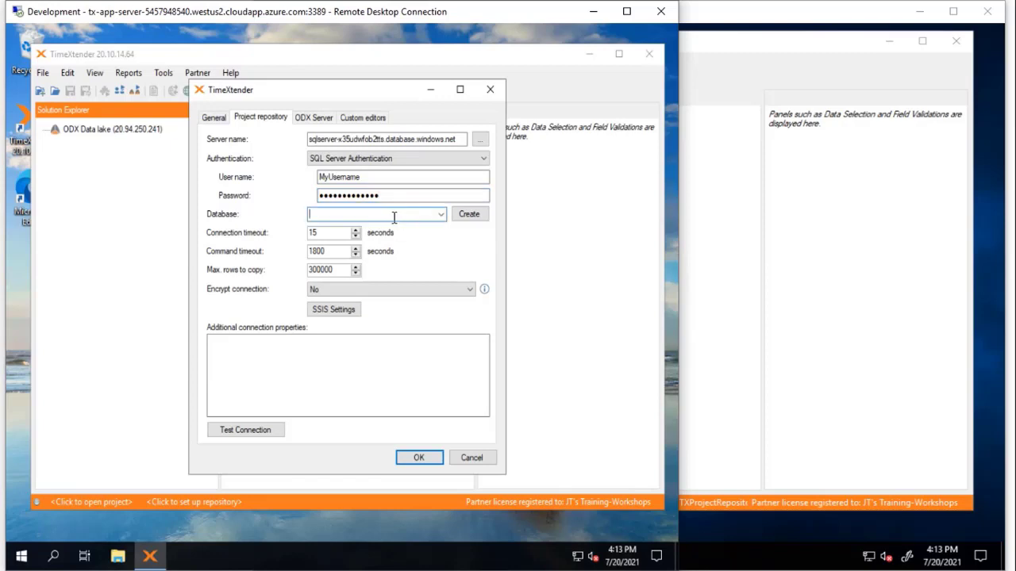
text(TXP)
key(BackSpace)
text(ProjectRepository_Dev)
Step: Create the TXProjectRepository_Dev database on the Azure SQL server
click(467, 215)
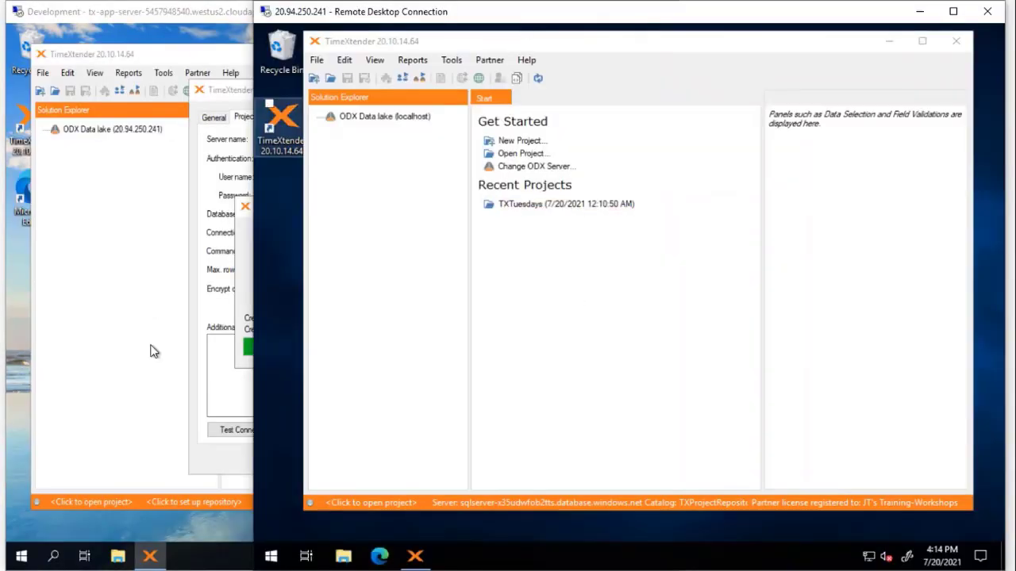
Step: Launch Computer Management and start a new user under Local Users and Groups
click(284, 560)
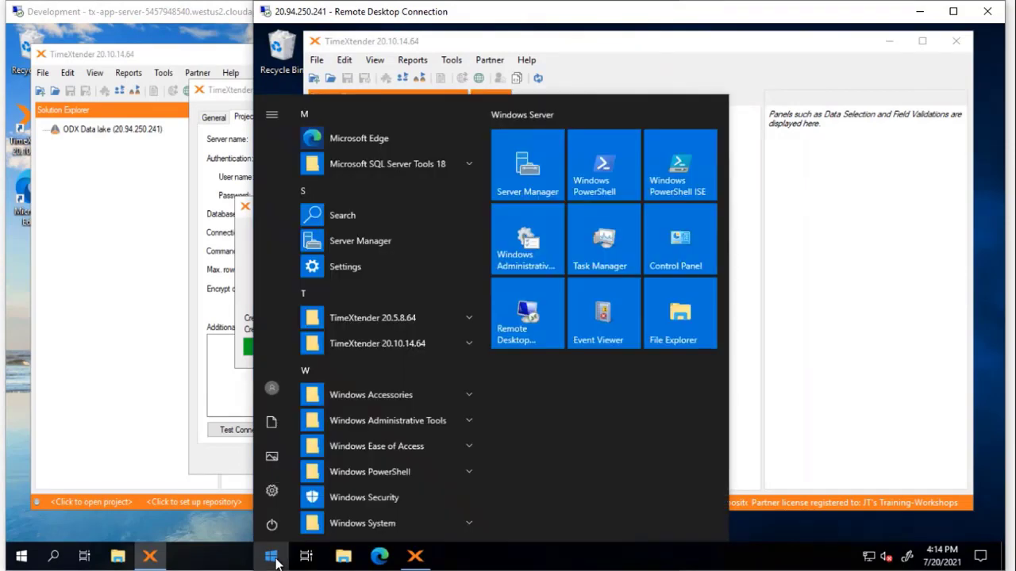
right_click(284, 561)
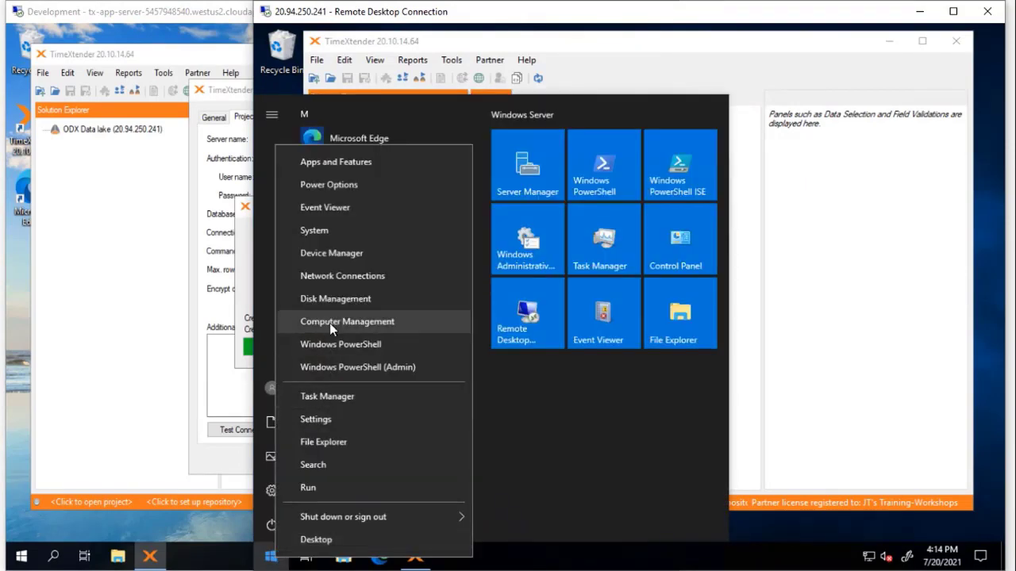
click(330, 322)
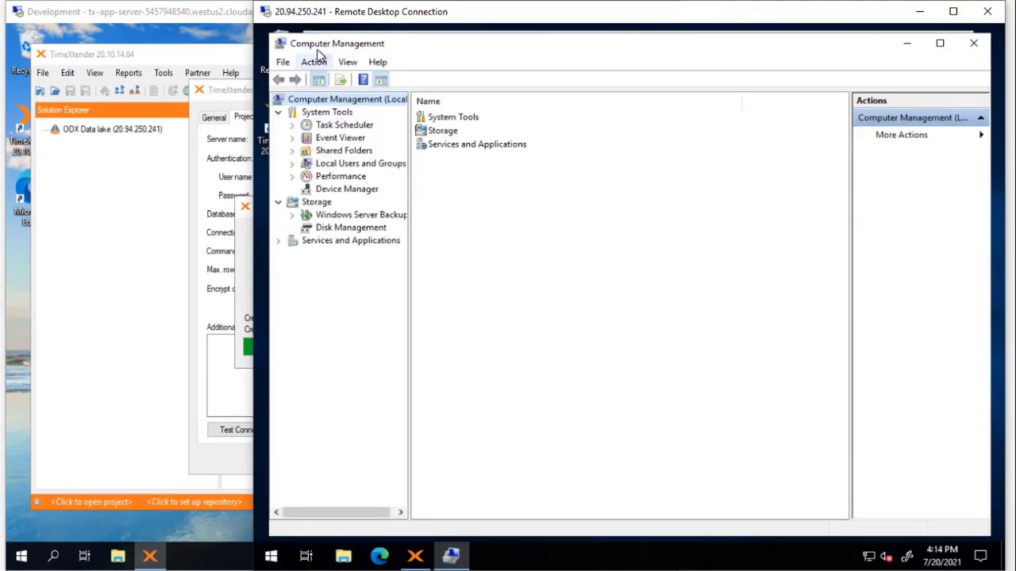
click(337, 166)
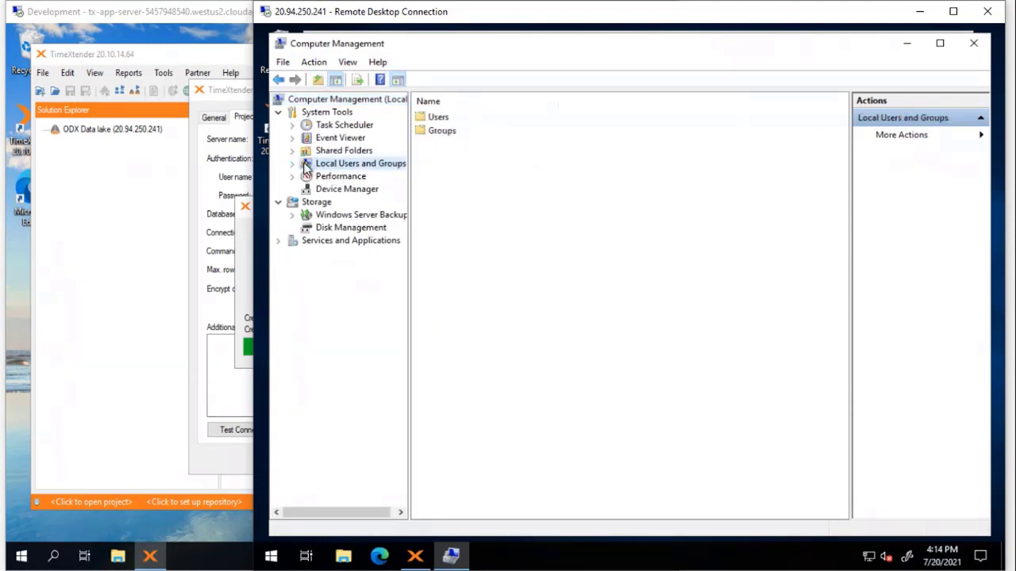
right_click(443, 119)
click(468, 123)
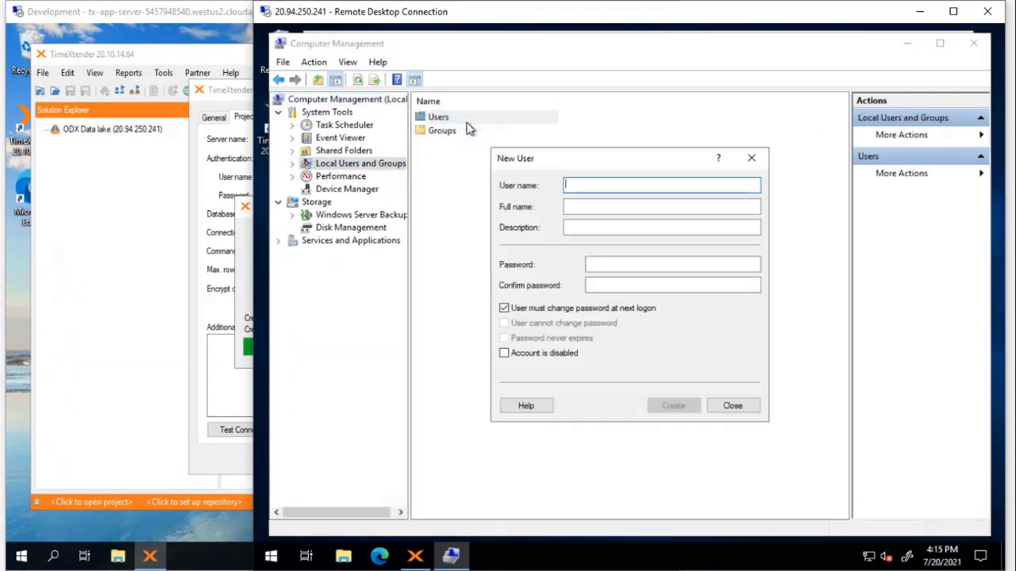
Step: Create user TXProdService with a password that never expires and no forced change
text(TXP)
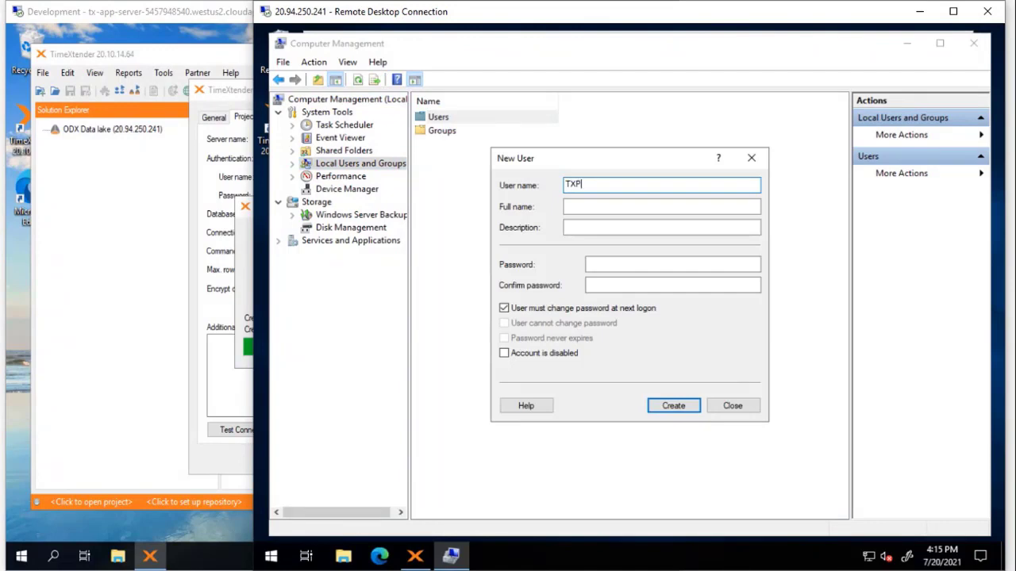
text(rodService)
key(Tab)
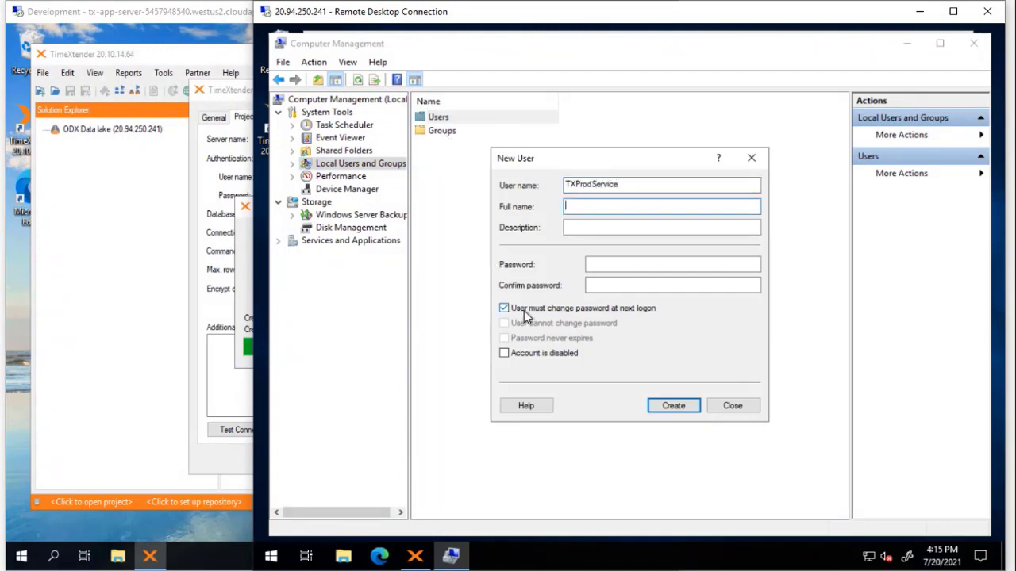
click(524, 310)
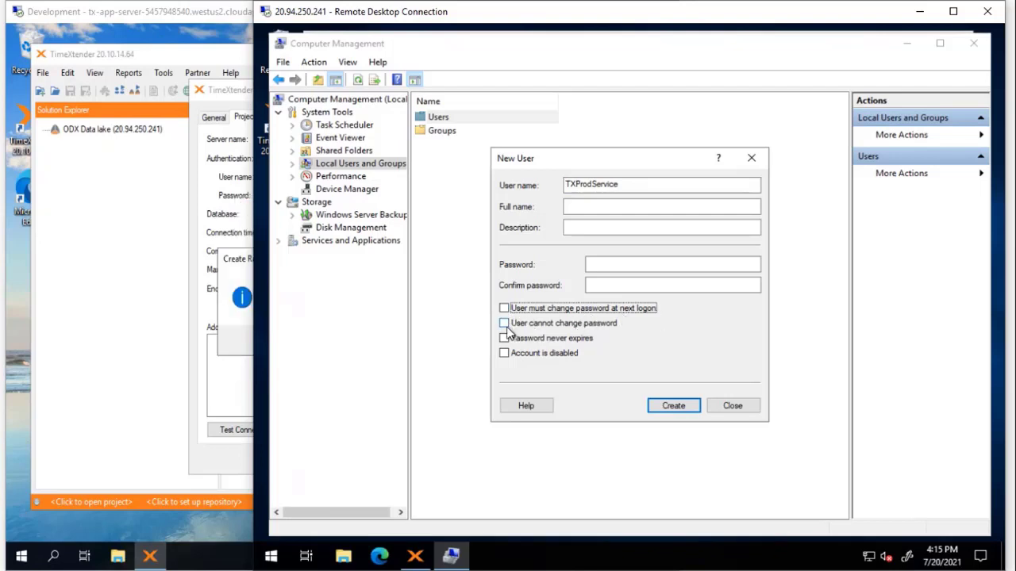
click(504, 339)
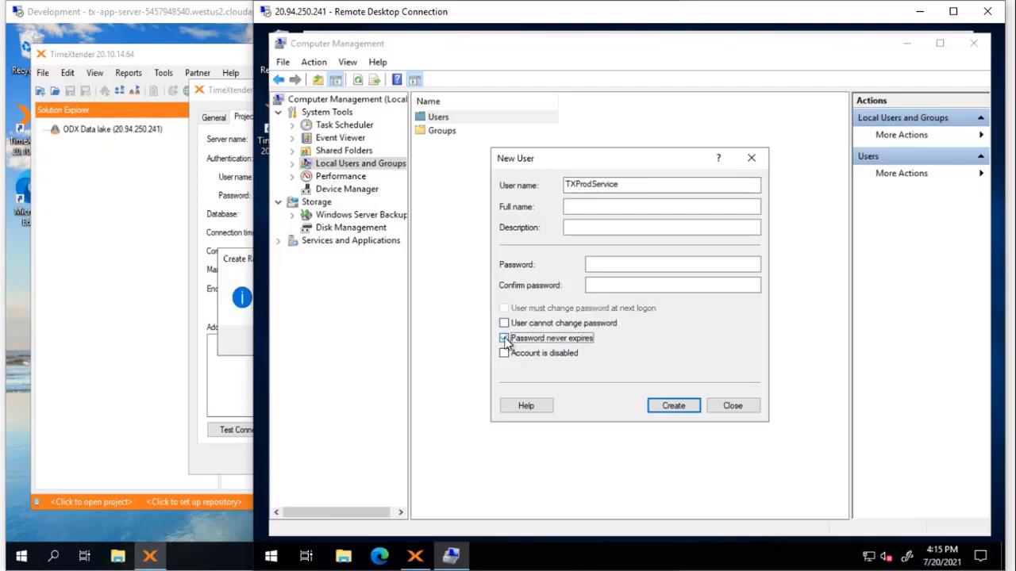
click(624, 264)
text(••)
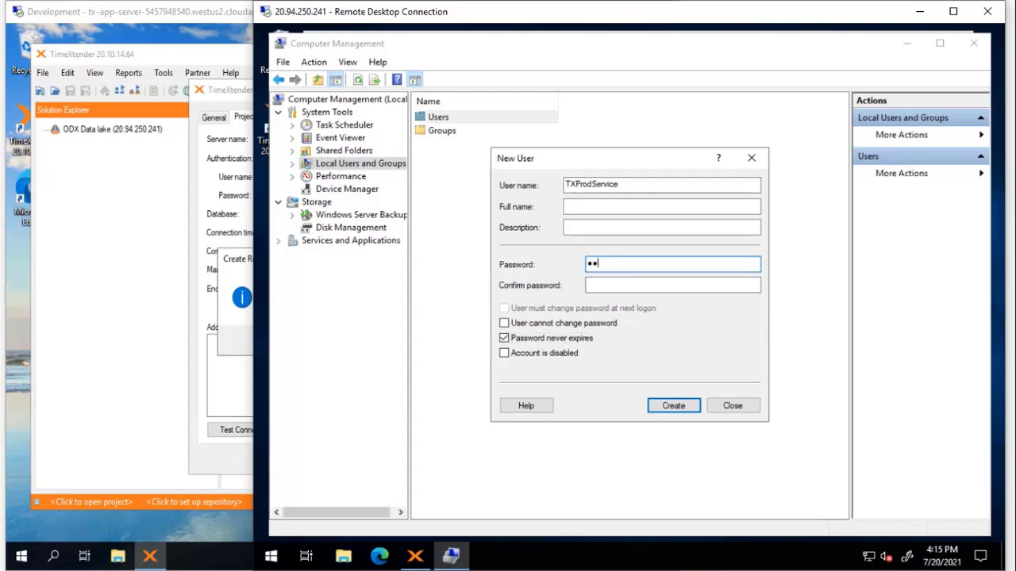
text(•••••••)
key(Tab)
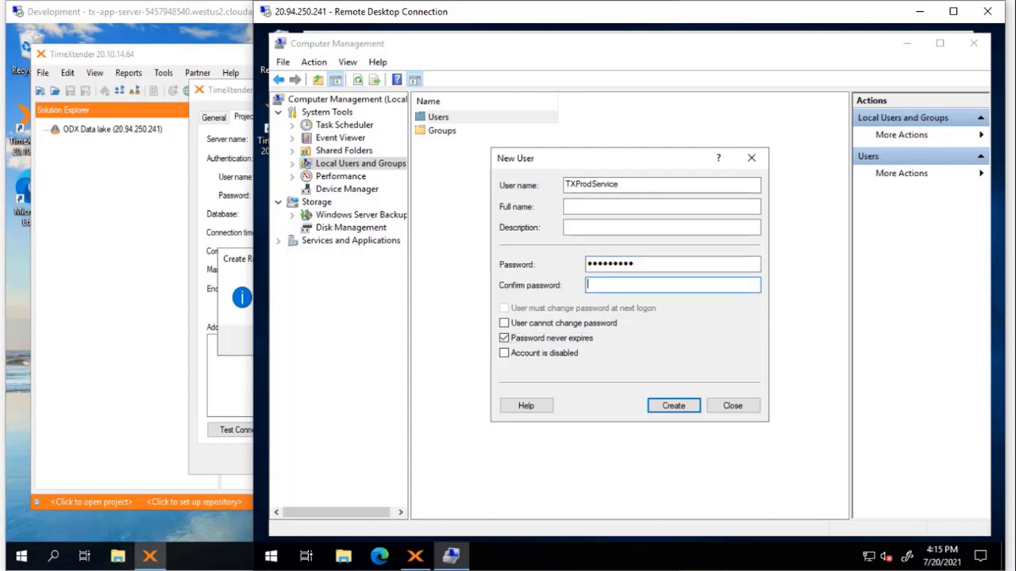
text(•••••)
key(Tab)
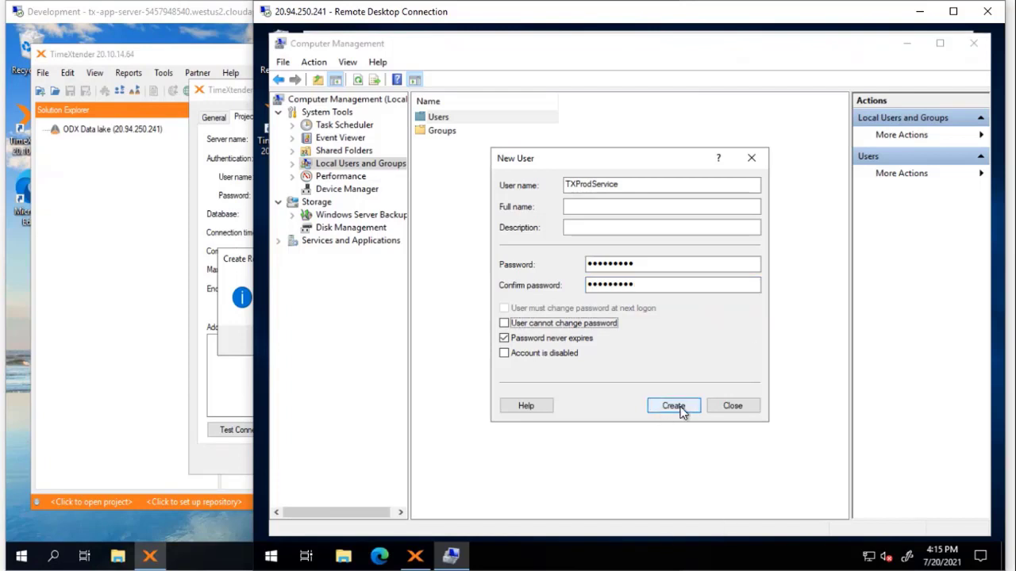
click(673, 407)
click(752, 405)
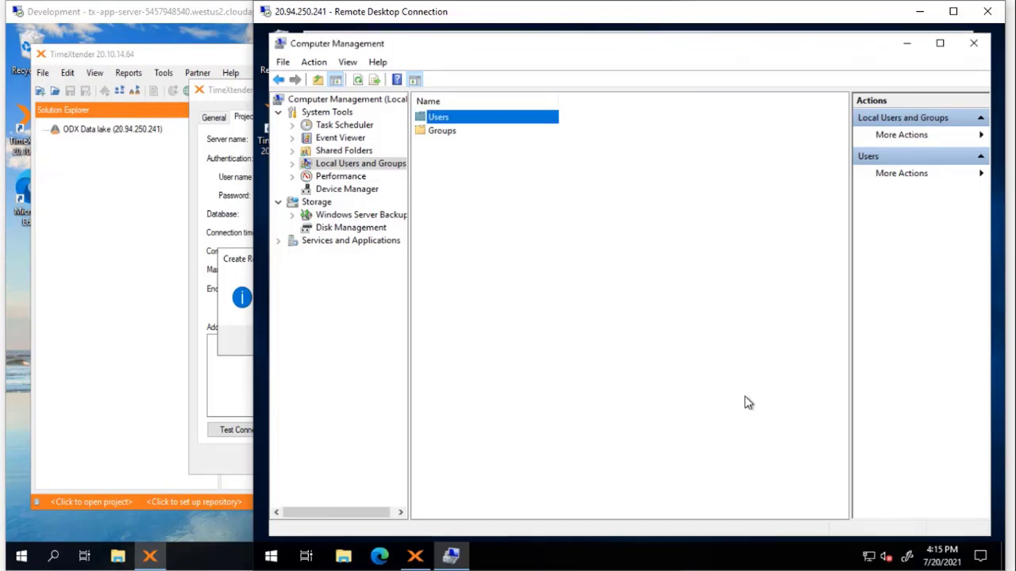
Step: Add the TXProdService account as a member of the local Administrators group
double_click(439, 132)
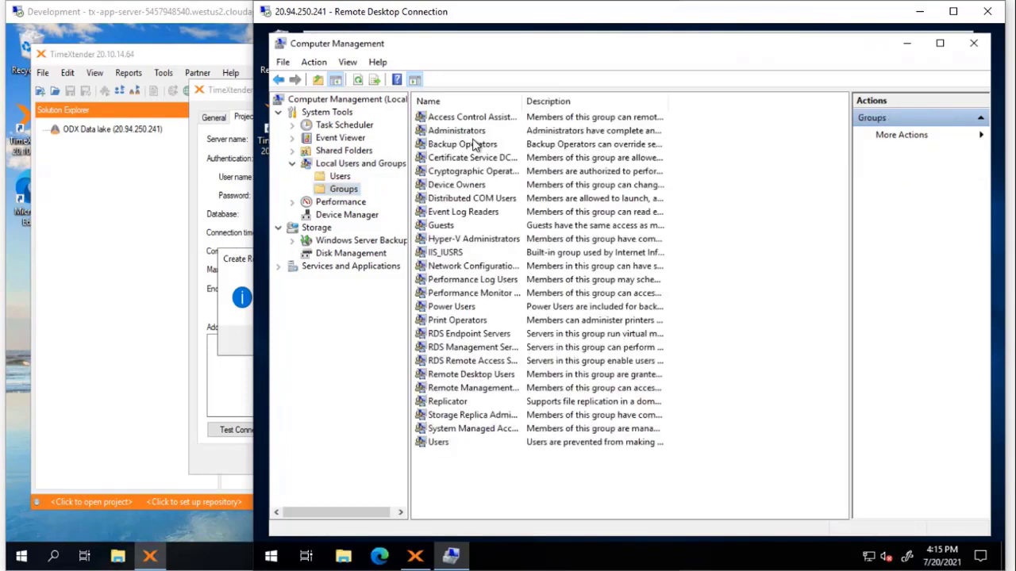
click(469, 133)
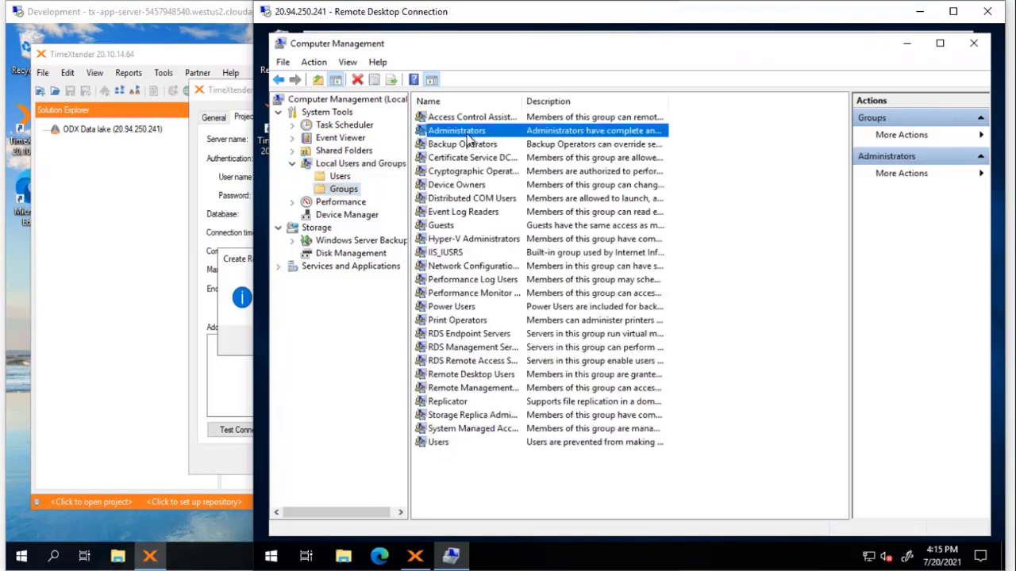
right_click(465, 135)
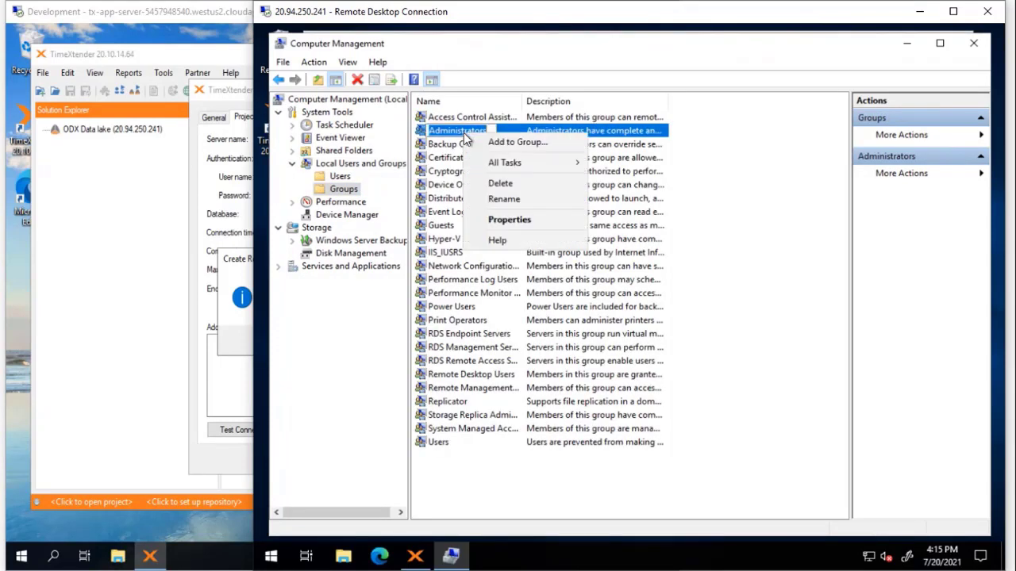
click(516, 145)
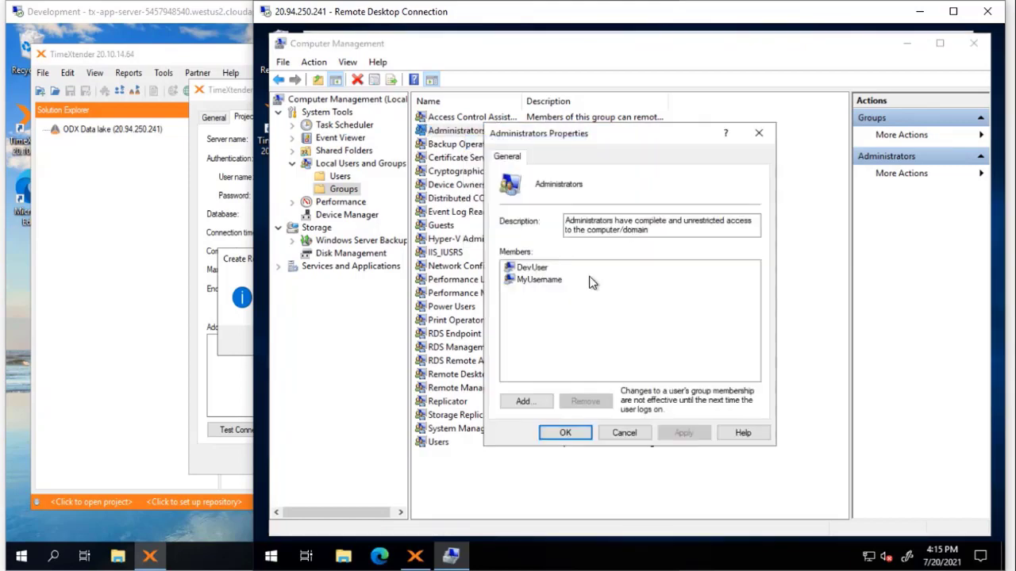
click(527, 403)
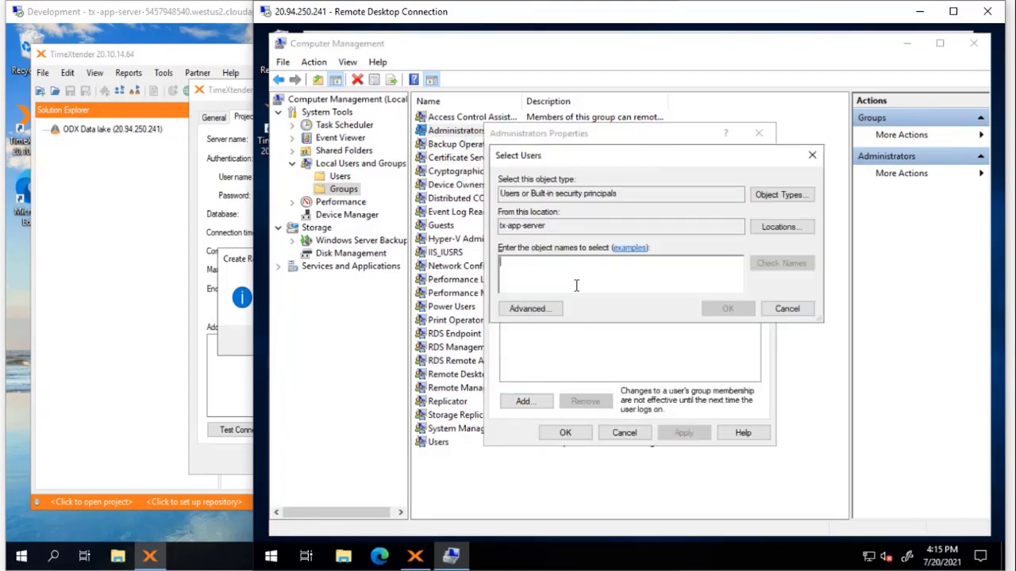
text(TXProdServ)
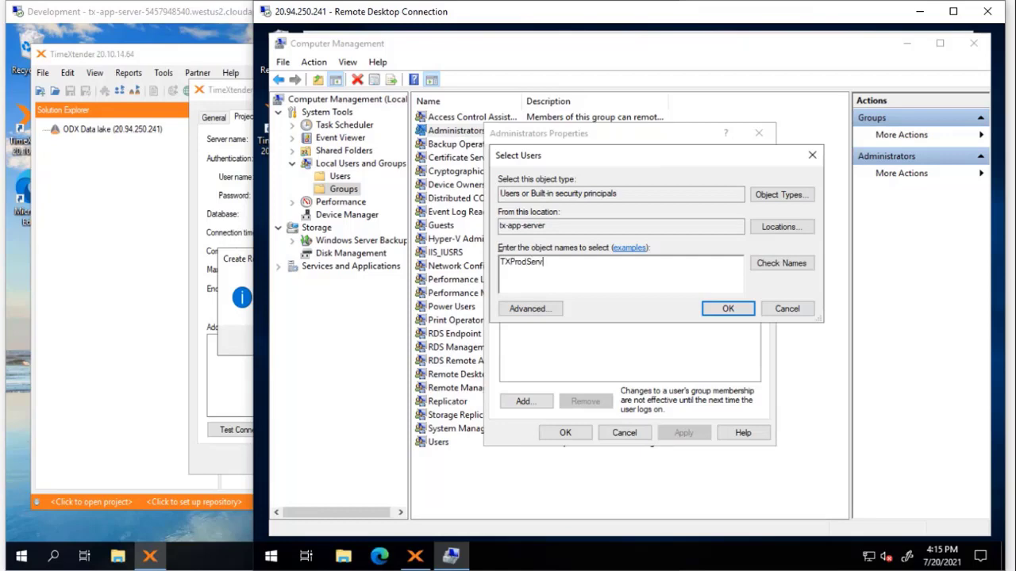
text(ice)
click(801, 266)
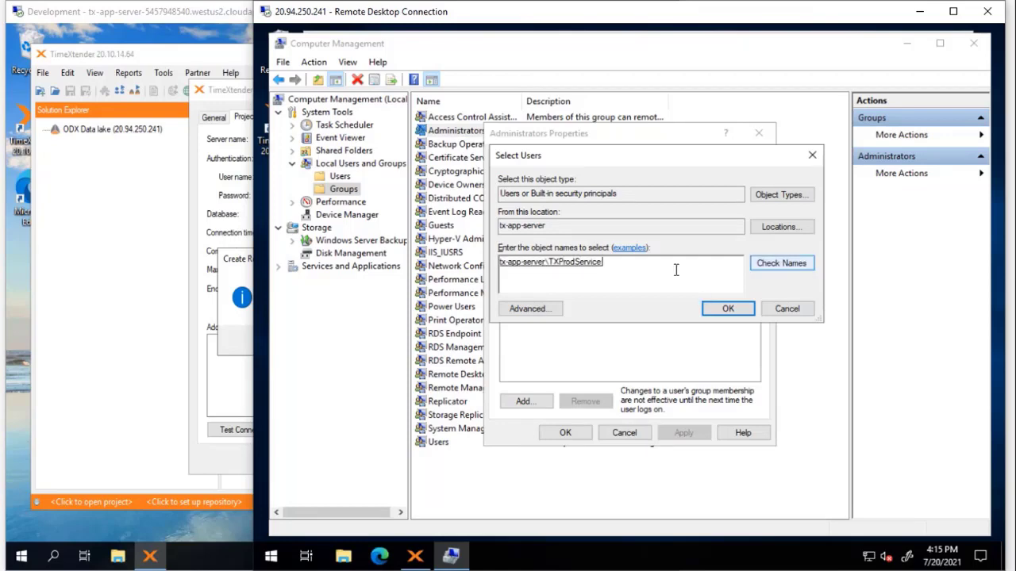
click(749, 308)
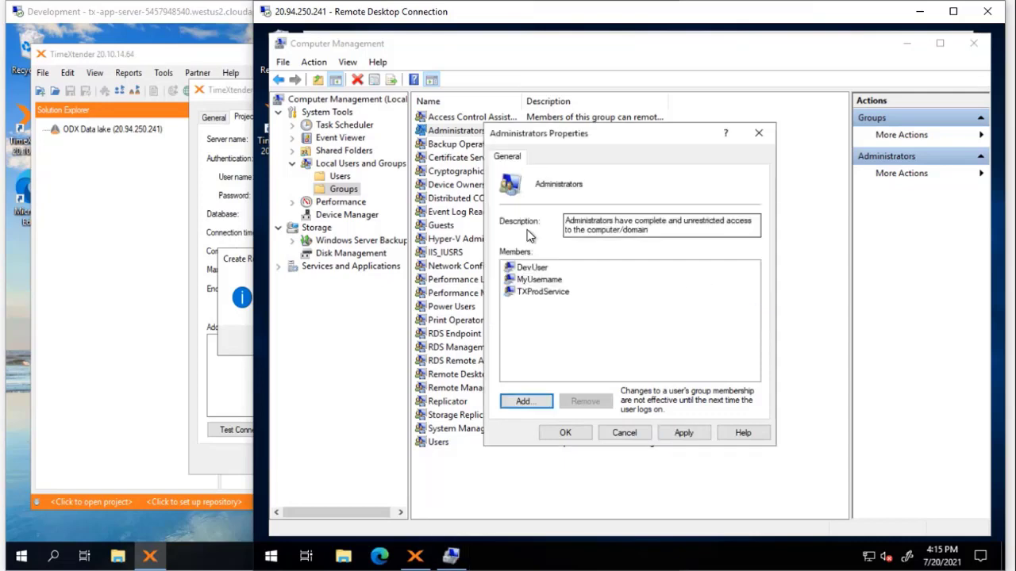
Step: Apply the group change, then dismiss the Development window's repository-created message
click(683, 434)
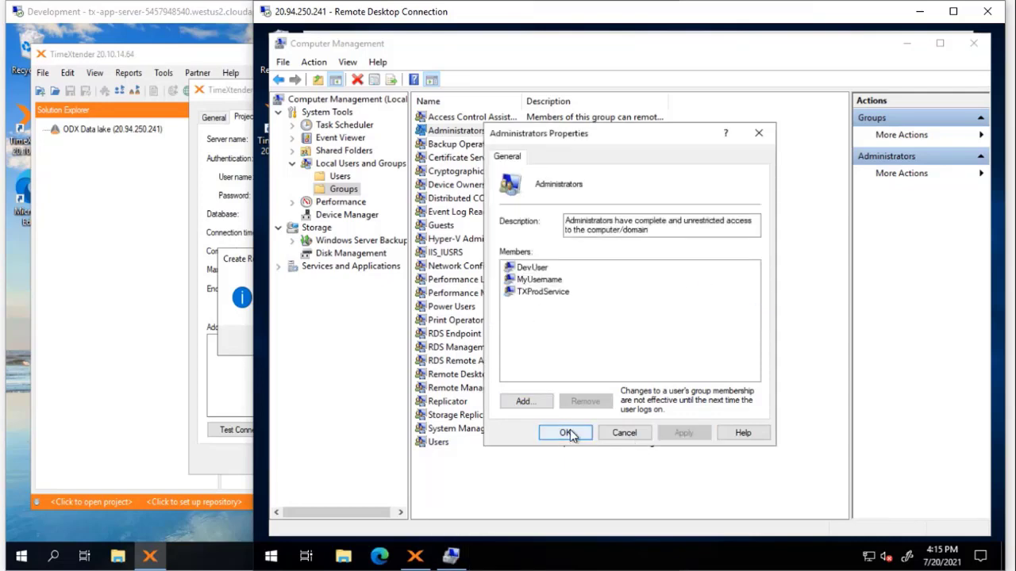
click(573, 434)
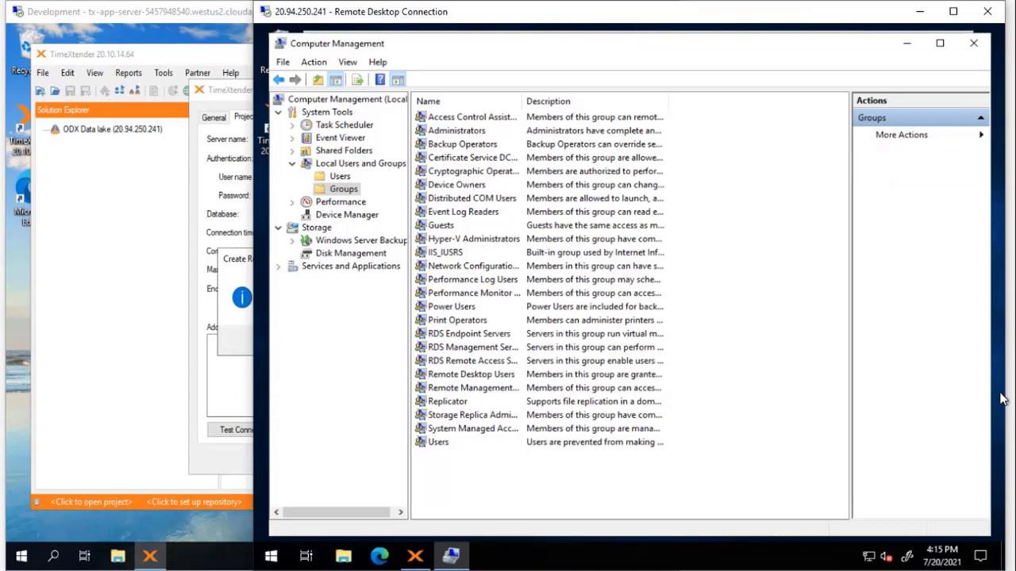
click(212, 235)
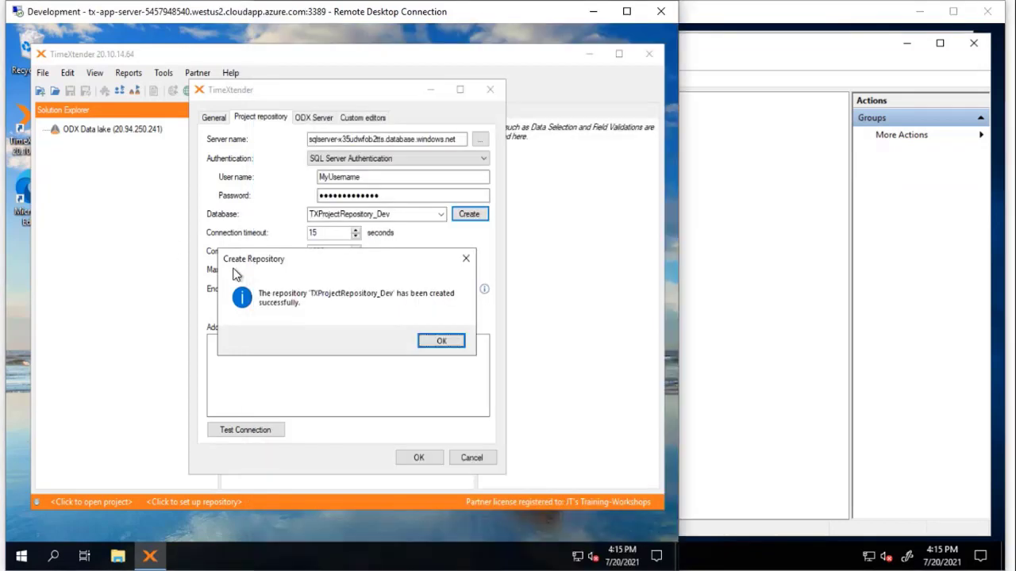
click(442, 343)
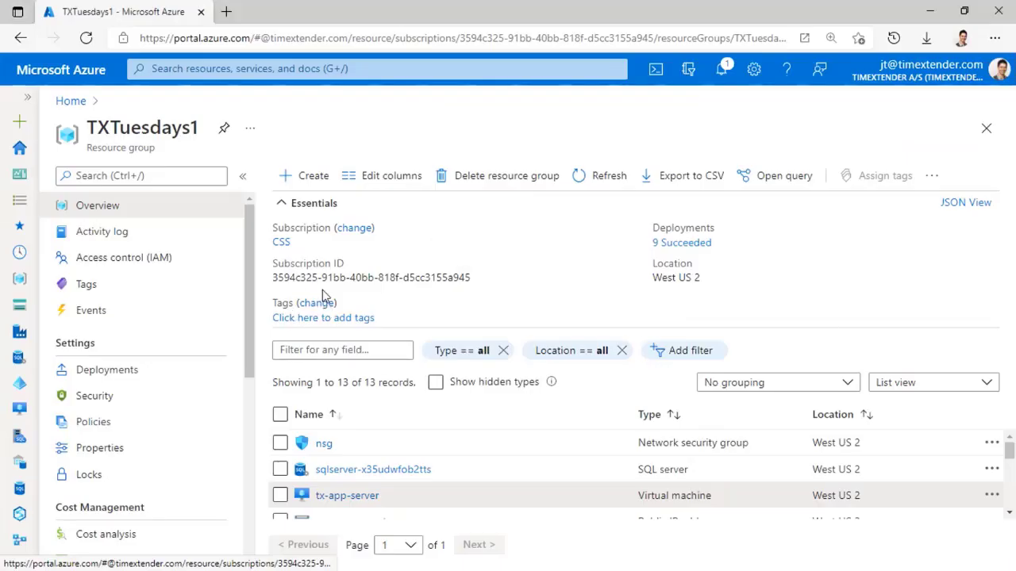
Step: Open server sqlserver-x35udwfob2tts, then its TXProjectRepository_Dev database overview
click(395, 470)
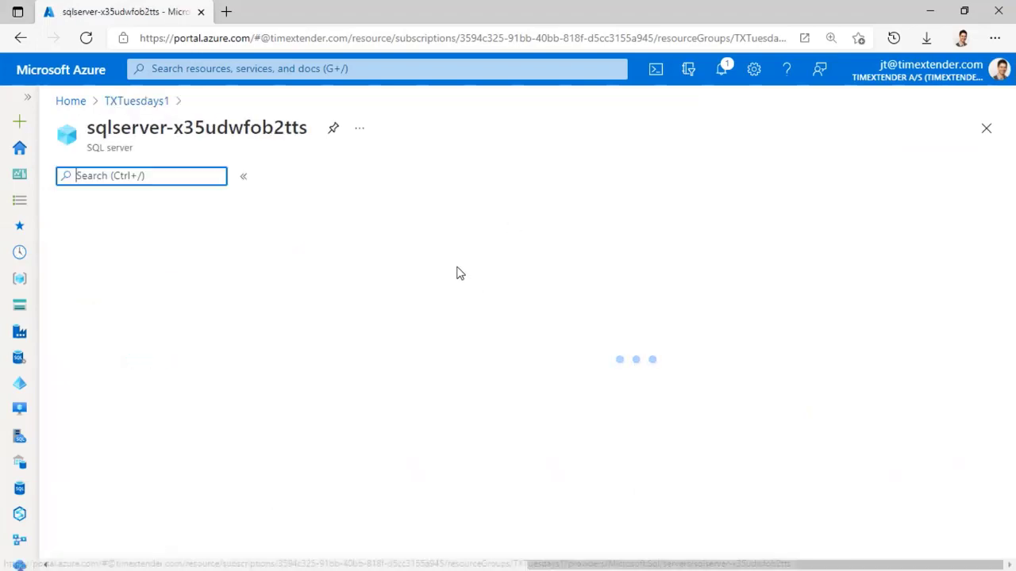
scroll(538, 294, down, 6)
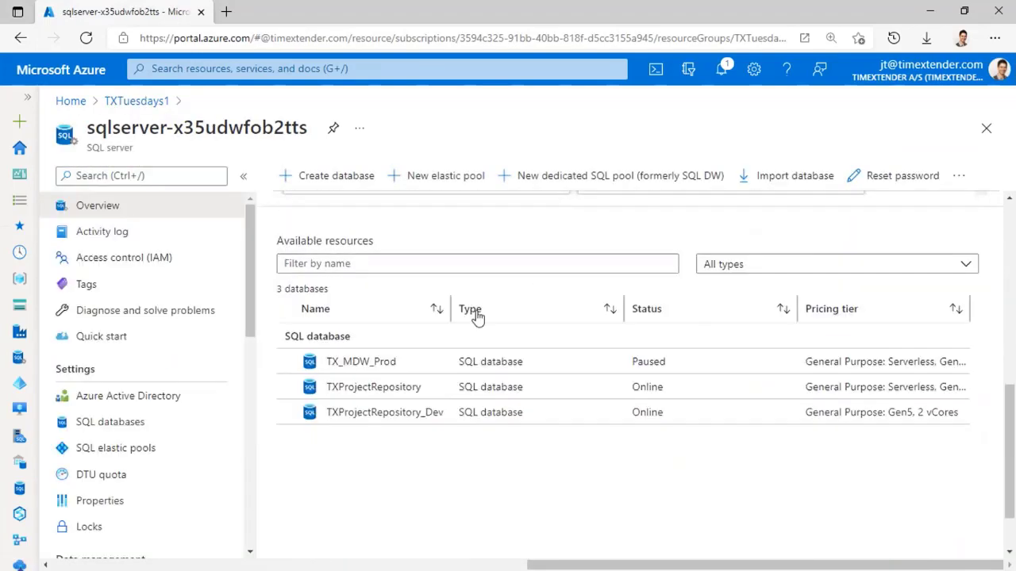
click(369, 419)
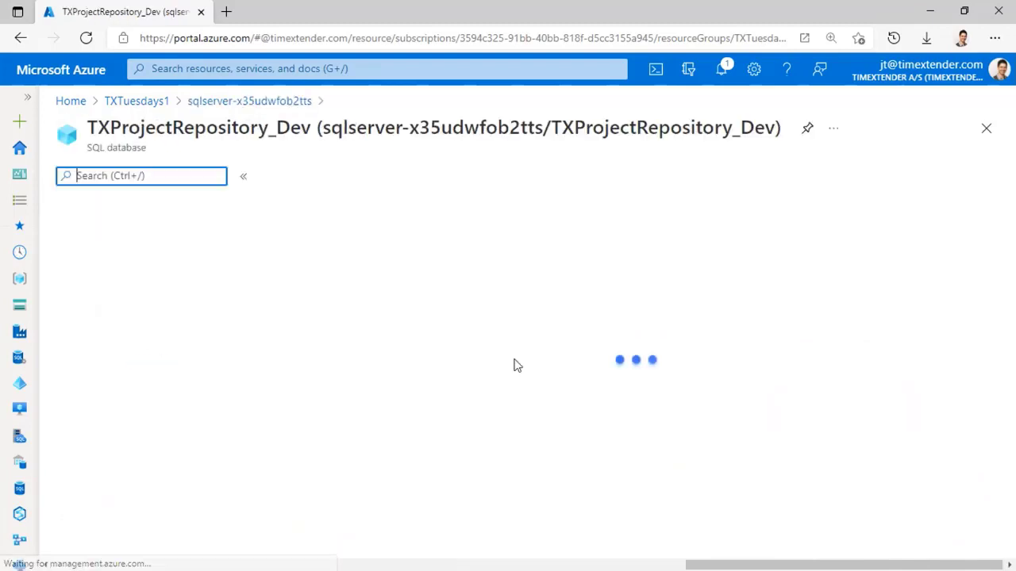
scroll(542, 326, down, 6)
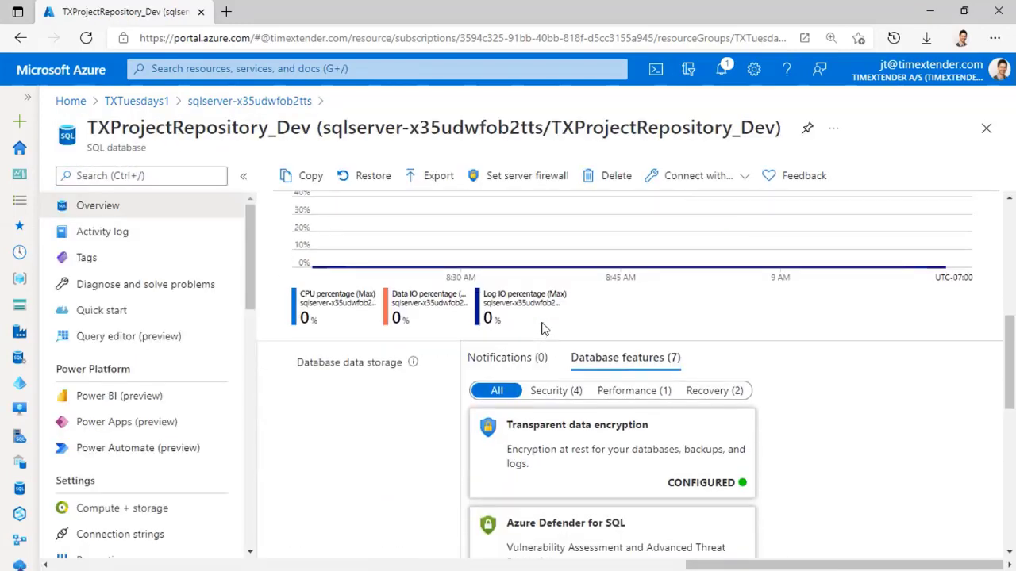
scroll(545, 329, down, 1)
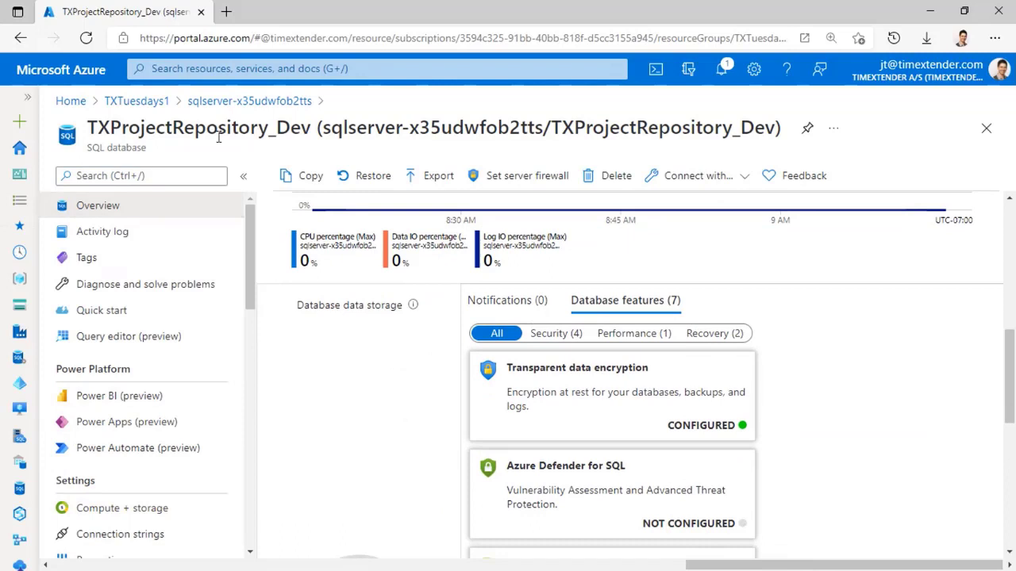
drag(314, 129, 86, 130)
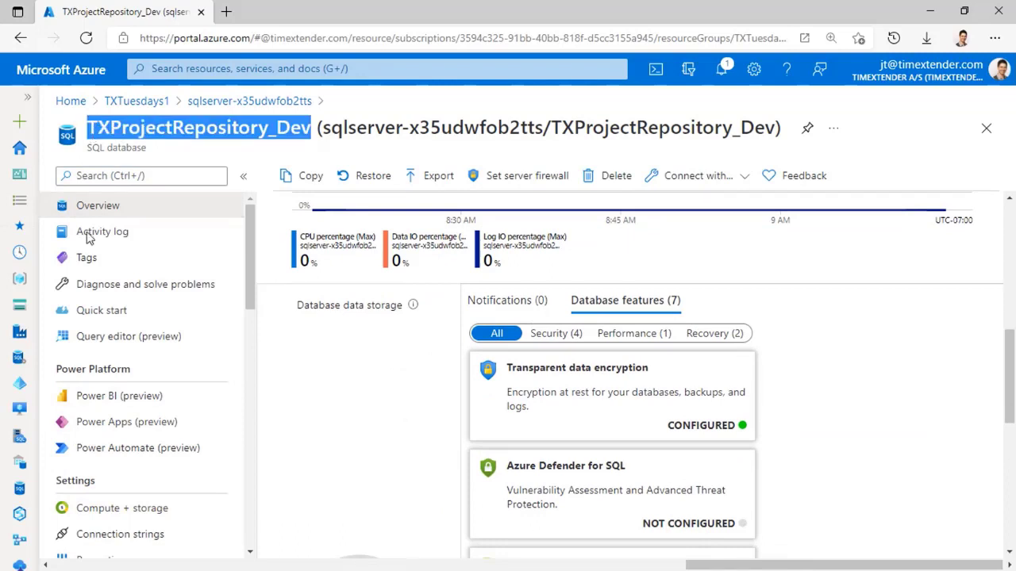
Step: Set TXProjectRepository_Dev to Serverless, 8 min and max vCores, locally-redundant backups, and apply
click(98, 516)
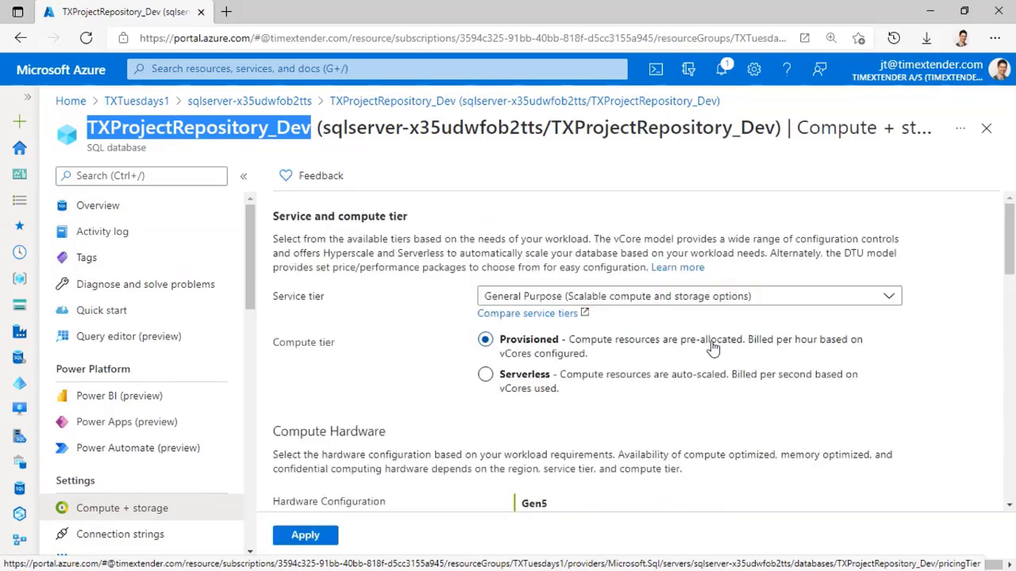
click(485, 375)
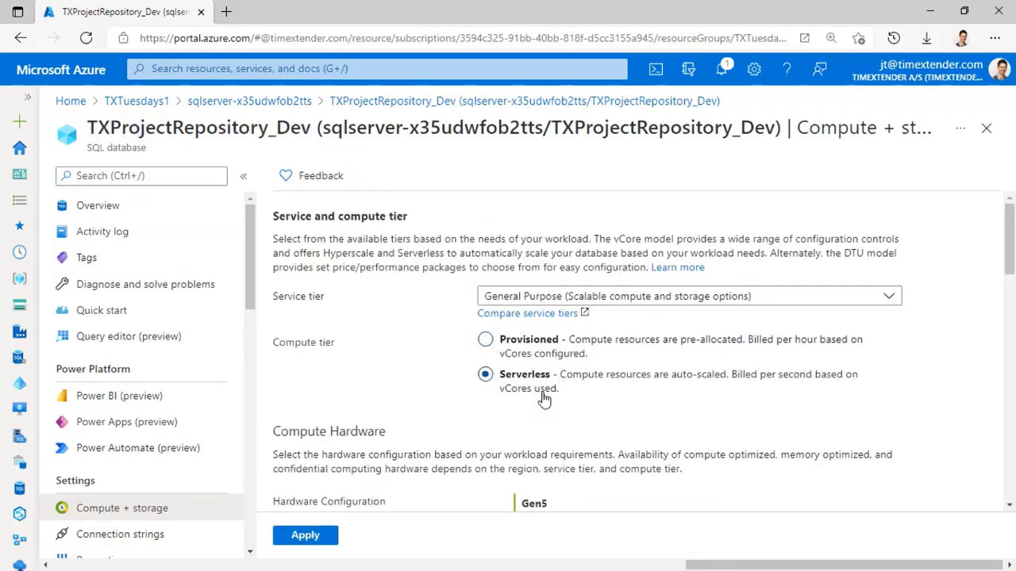
scroll(588, 404, down, 4)
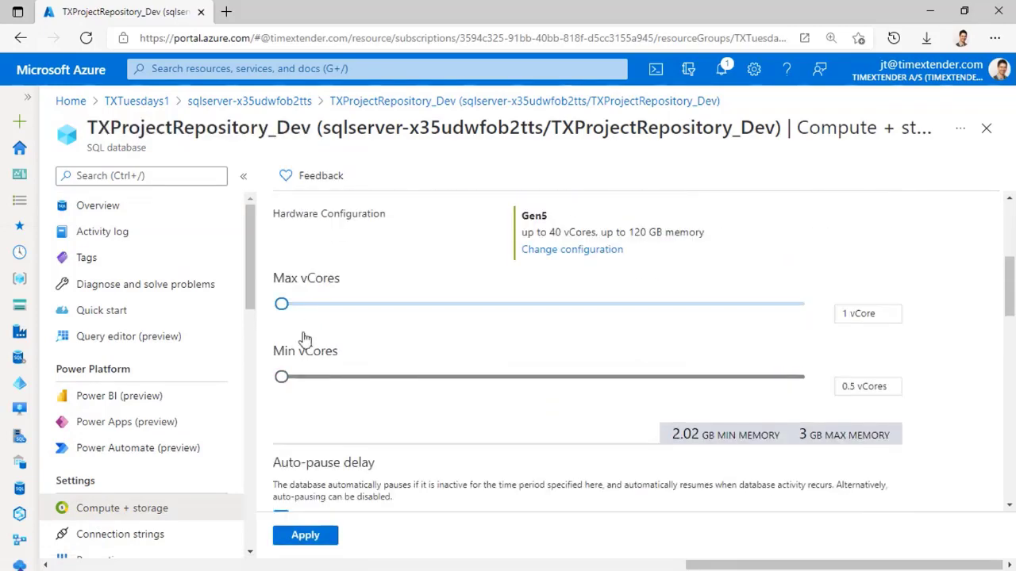
drag(282, 305, 443, 309)
drag(279, 378, 966, 410)
scroll(873, 361, down, 3)
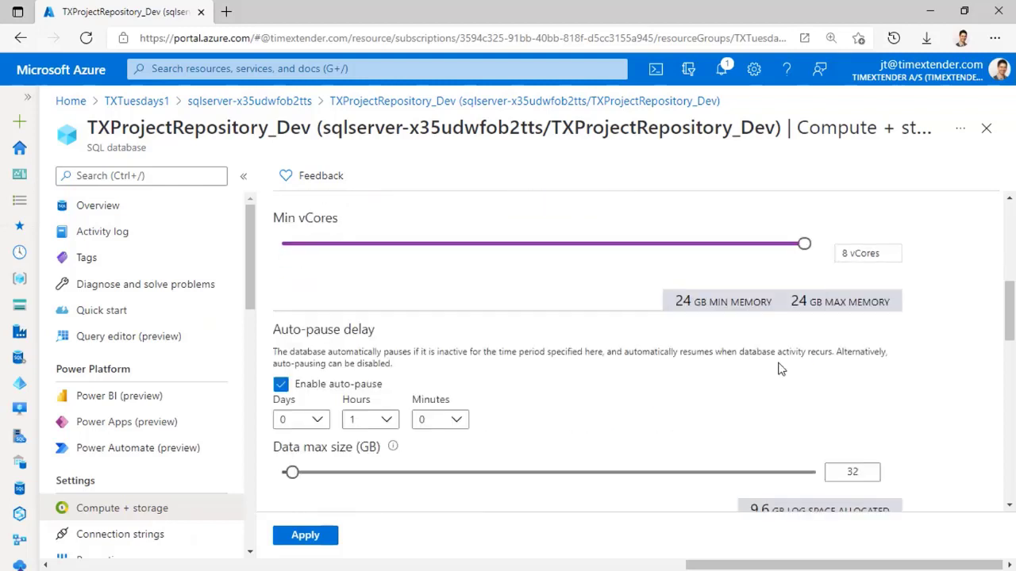
scroll(452, 326, down, 1)
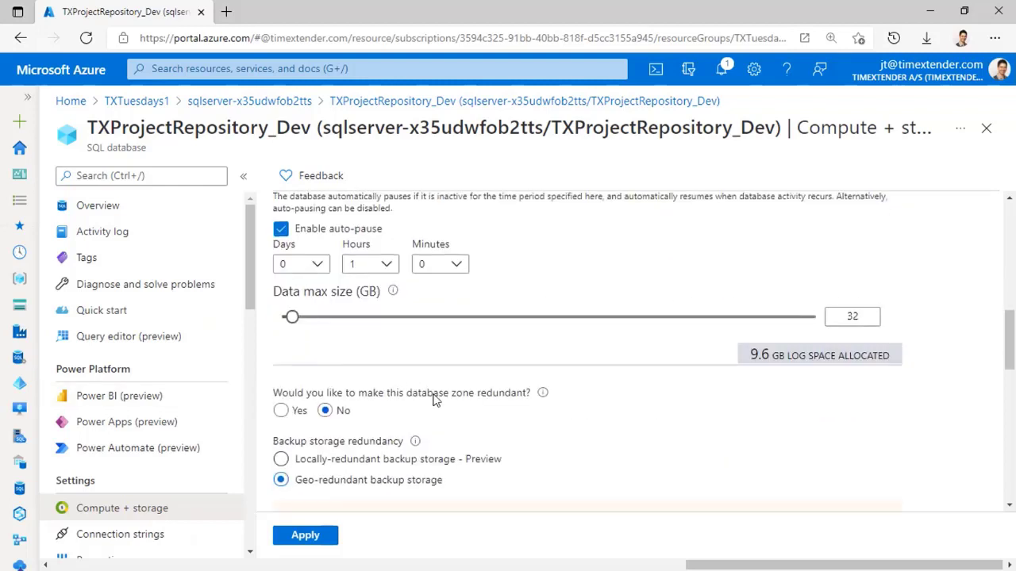
scroll(404, 405, down, 1)
click(283, 411)
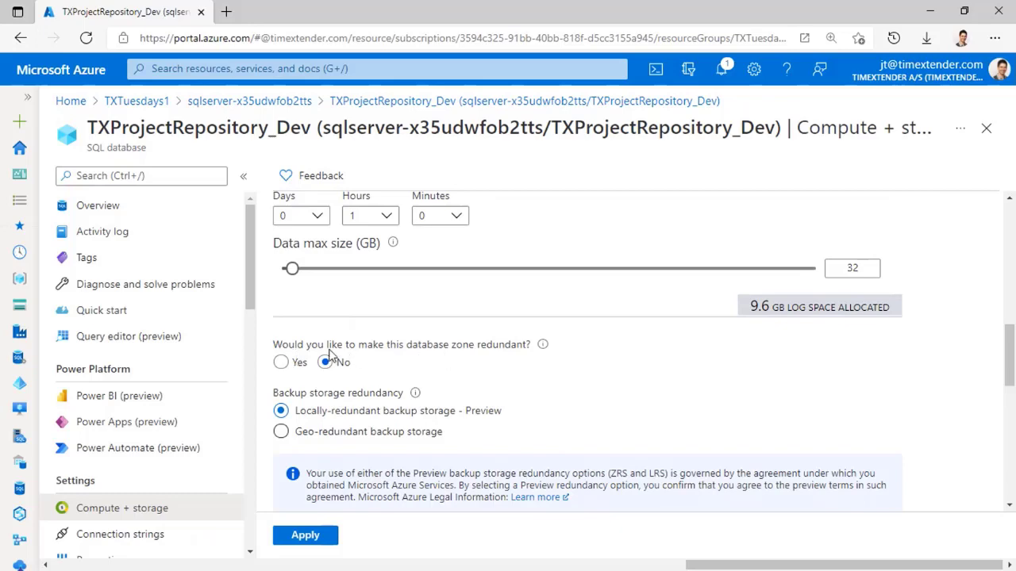
scroll(410, 372, down, 2)
click(298, 536)
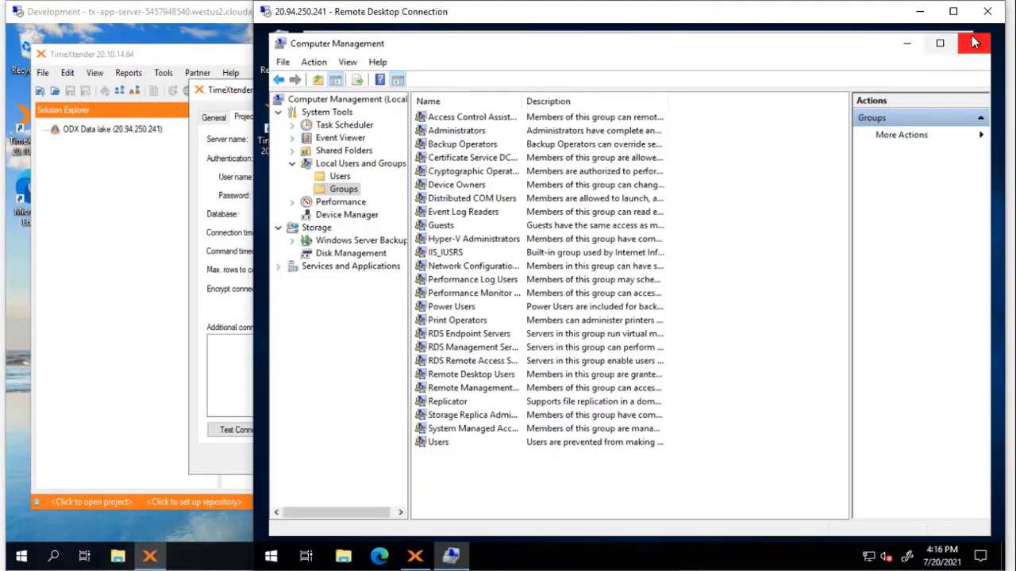
Step: Close Computer Management, launch Services, and open the TimeXtender Server 20.10.14.64 context menu
click(972, 39)
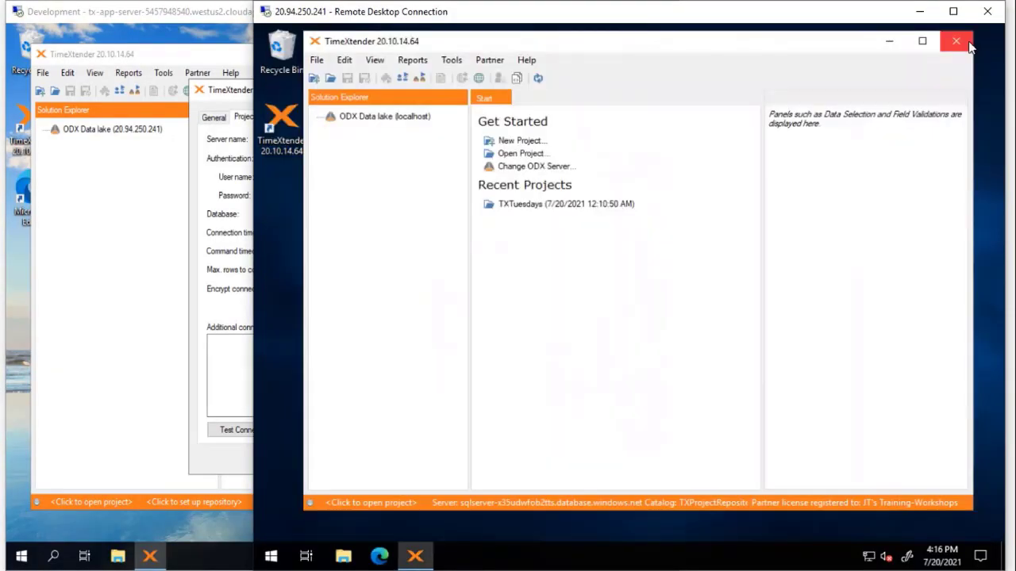
click(274, 560)
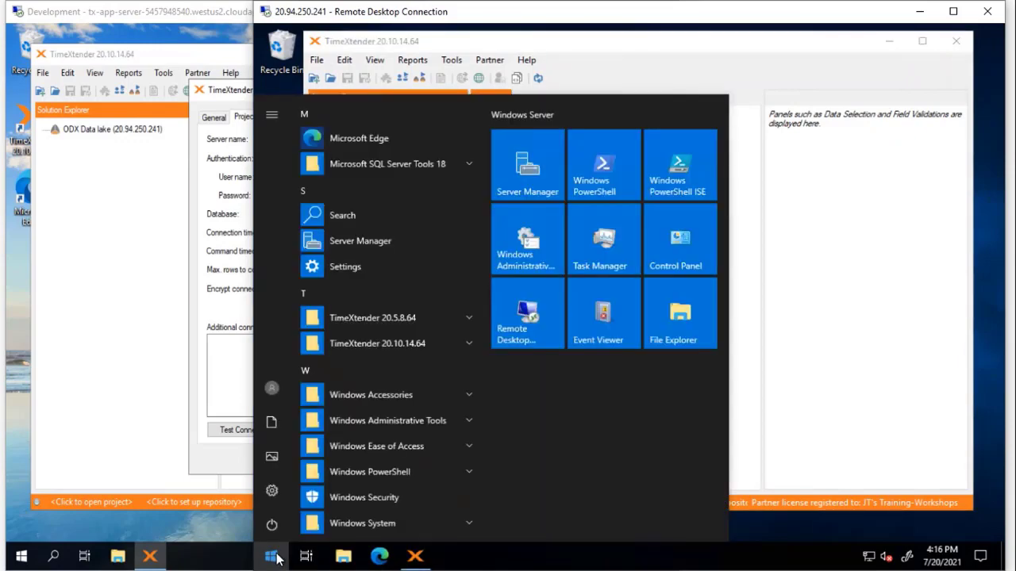
text(service)
key(Return)
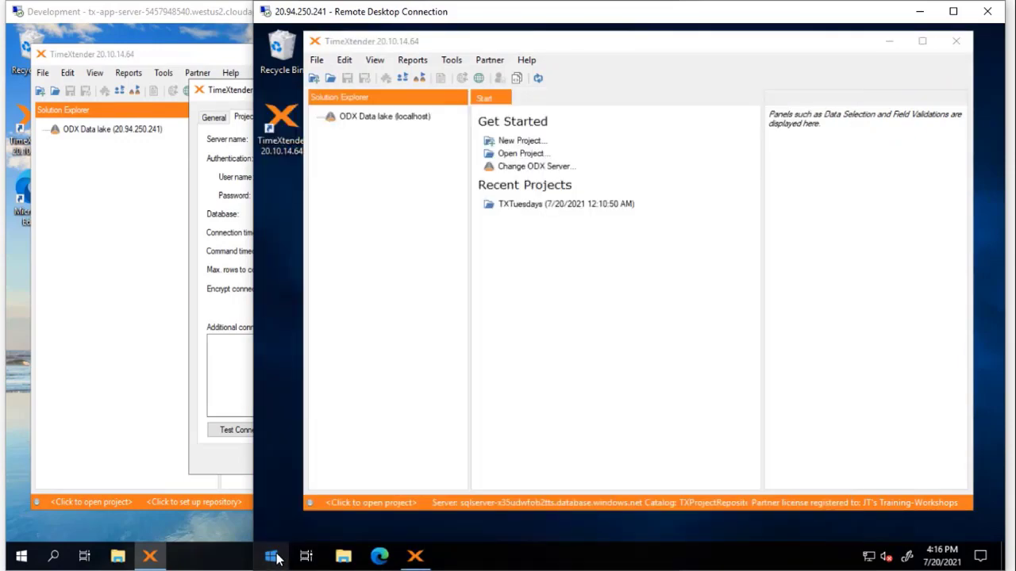
click(568, 211)
key(t)
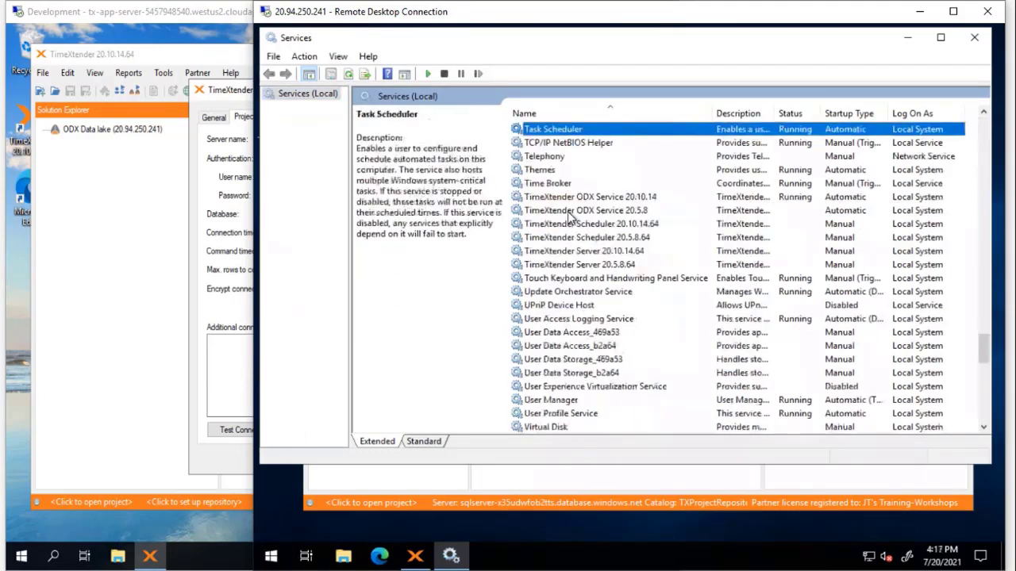
click(589, 252)
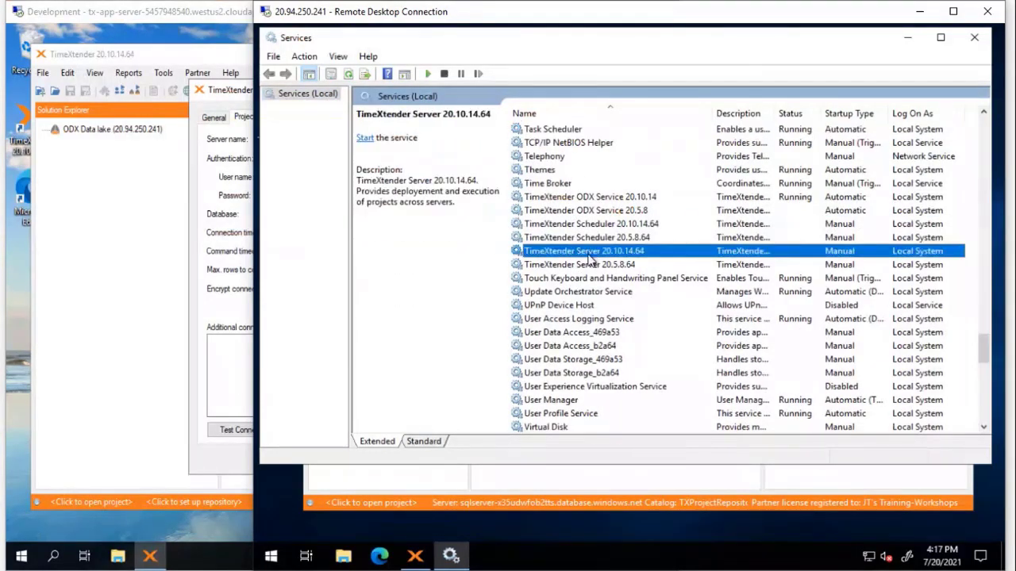
right_click(644, 252)
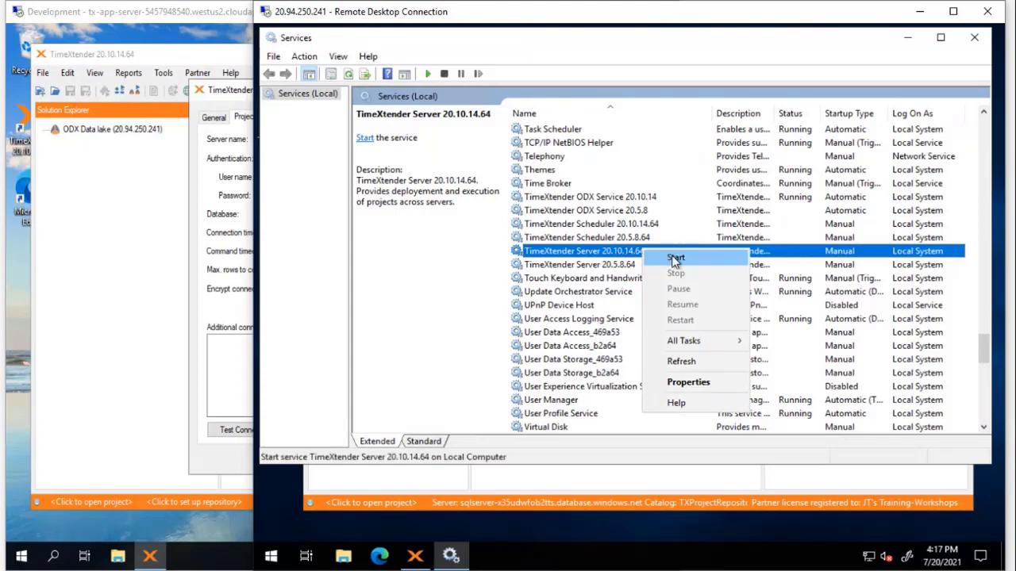
Step: Make the TimeXtender Server service log on as TXProdService with its password
click(684, 383)
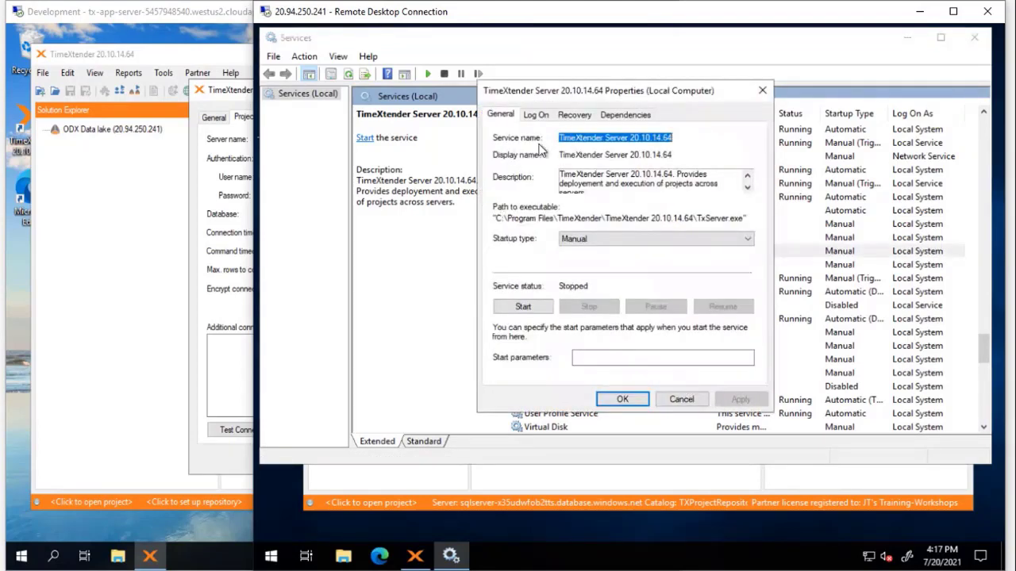
click(536, 116)
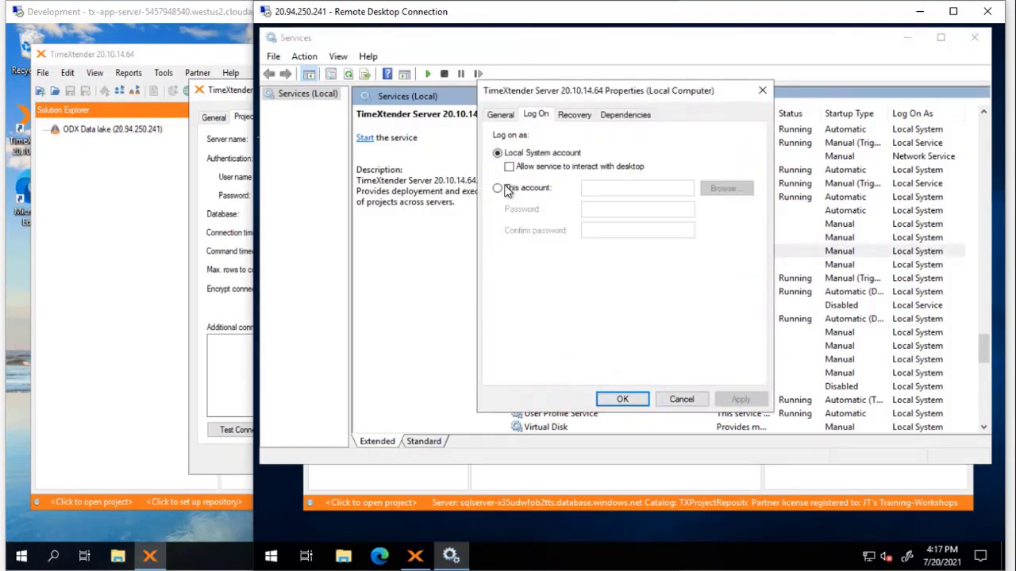
click(497, 190)
click(733, 190)
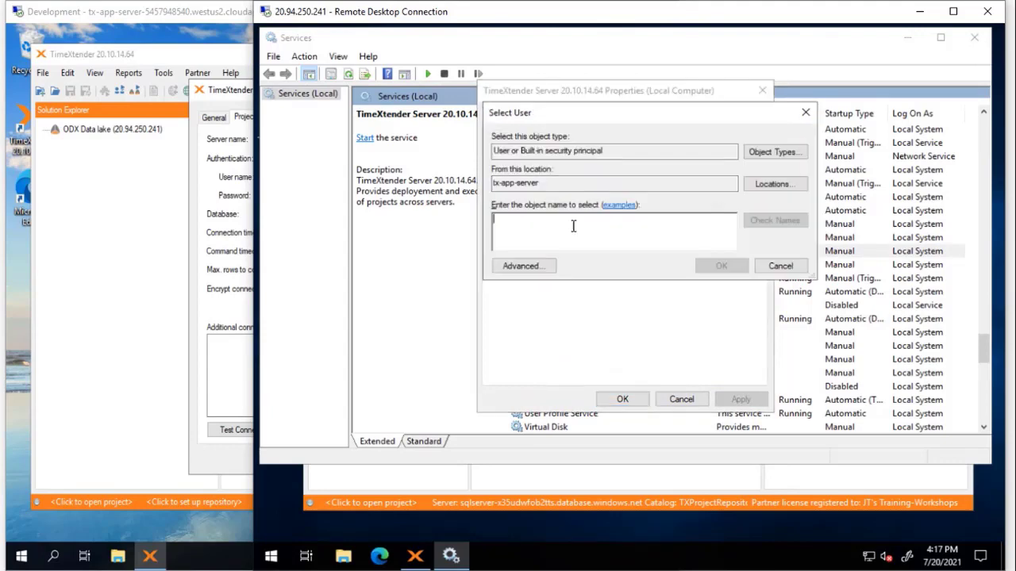
text(TXProdService)
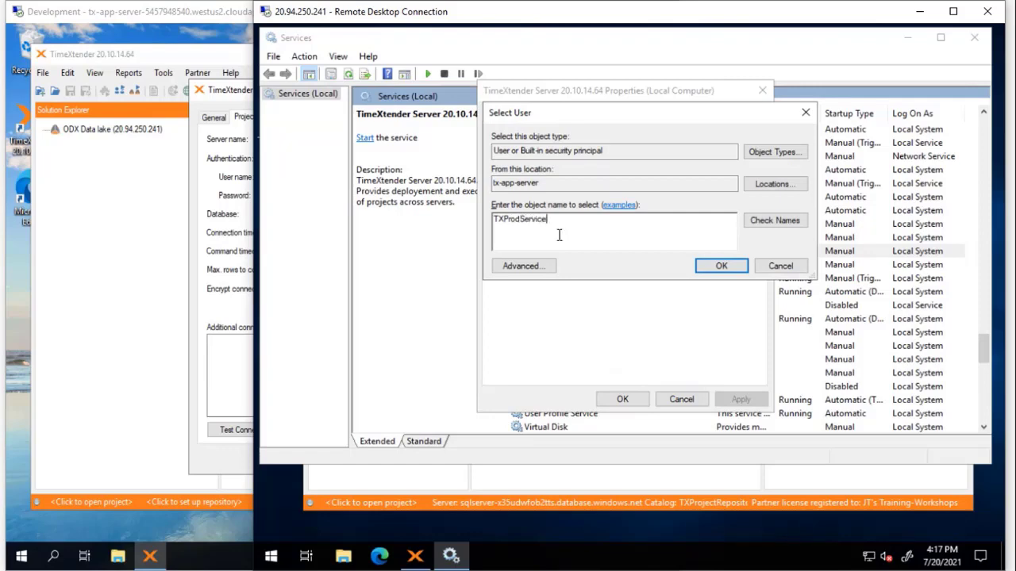
click(774, 220)
click(721, 267)
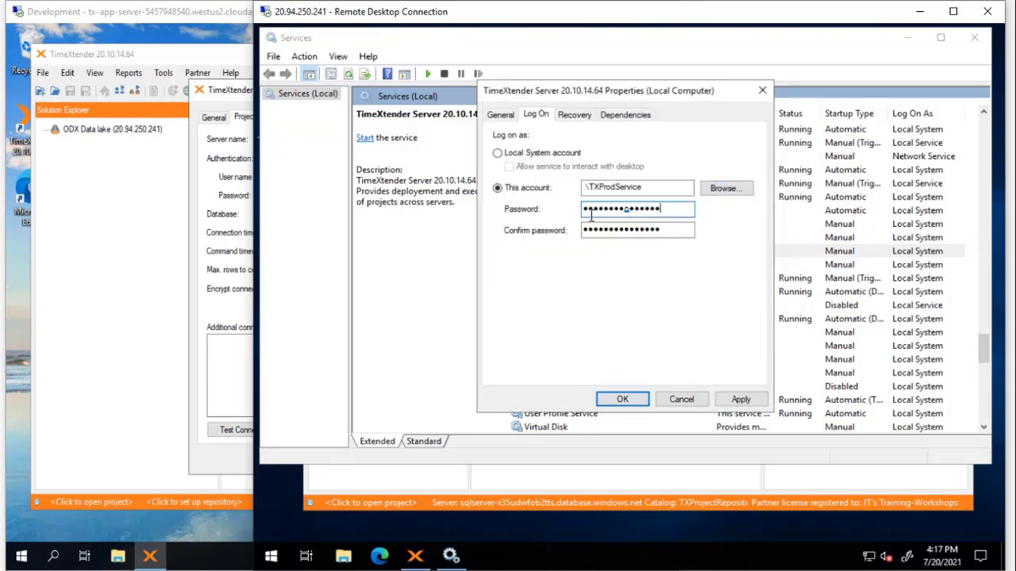
drag(667, 209, 548, 216)
text(*********)
key(Tab)
text(*)
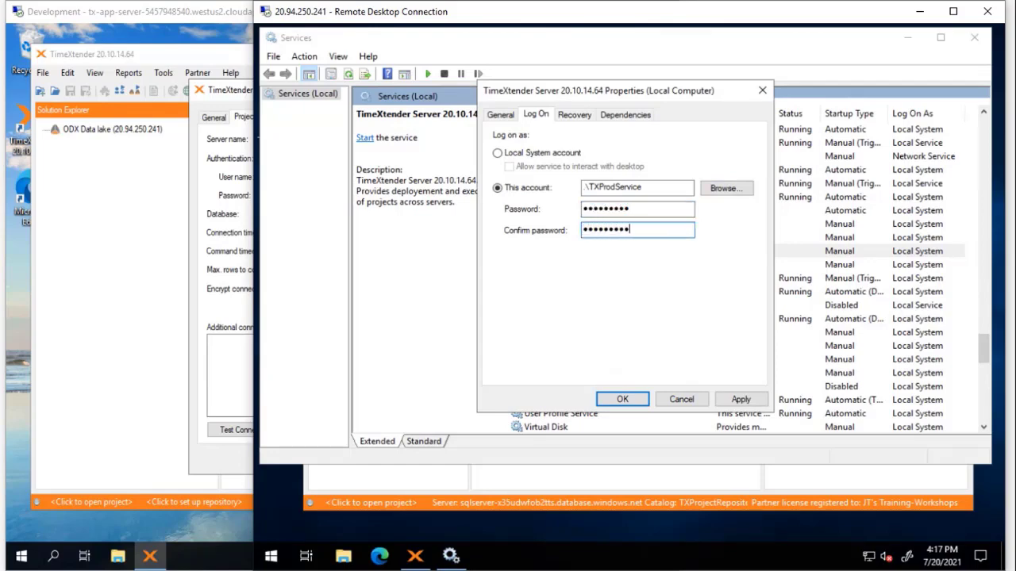
text(********)
key(Tab)
Step: Set the service's startup type to Automatic, apply, and acknowledge the Log On As A Service grant
click(502, 115)
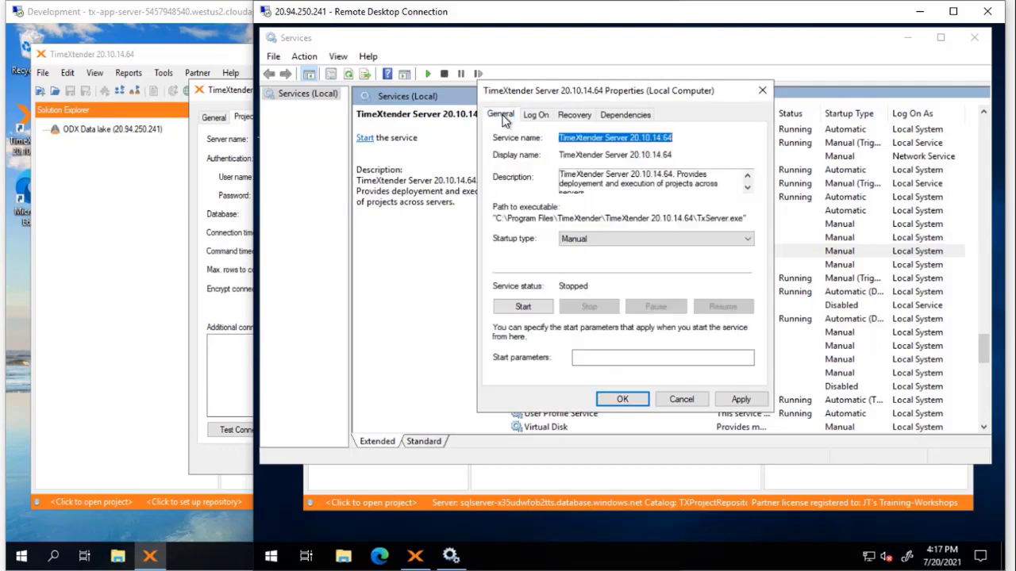
click(586, 240)
click(585, 263)
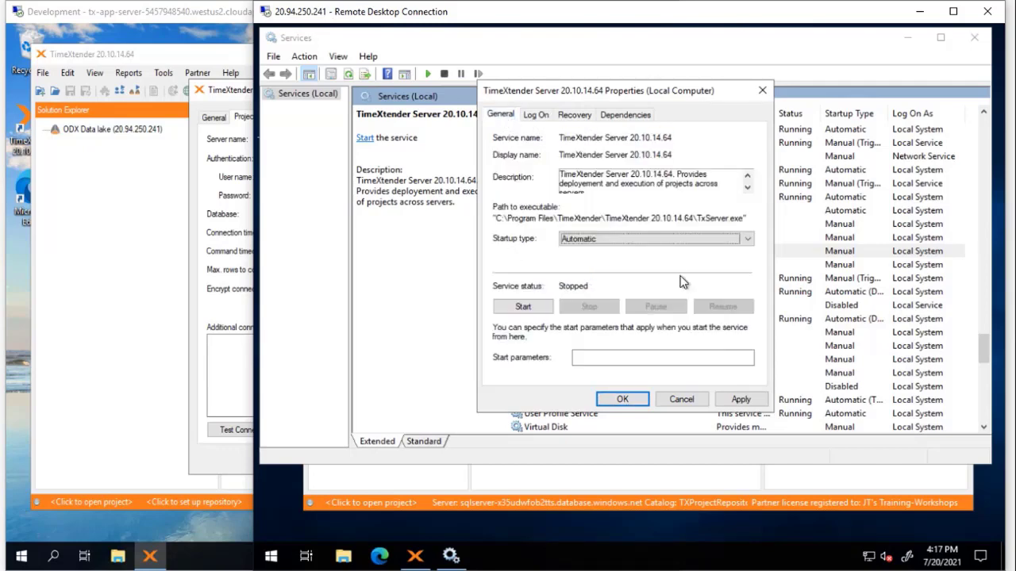
click(754, 402)
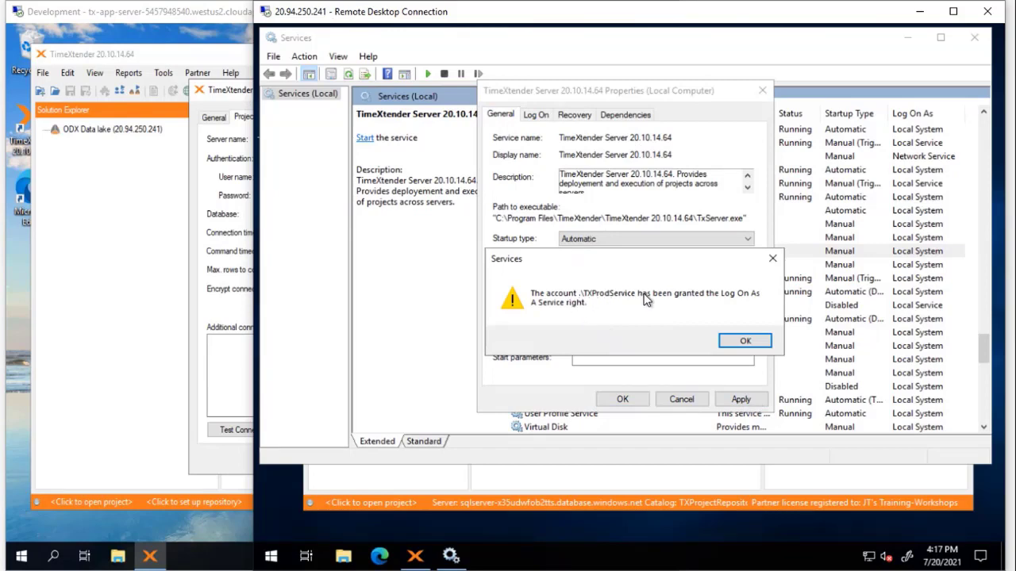
click(744, 342)
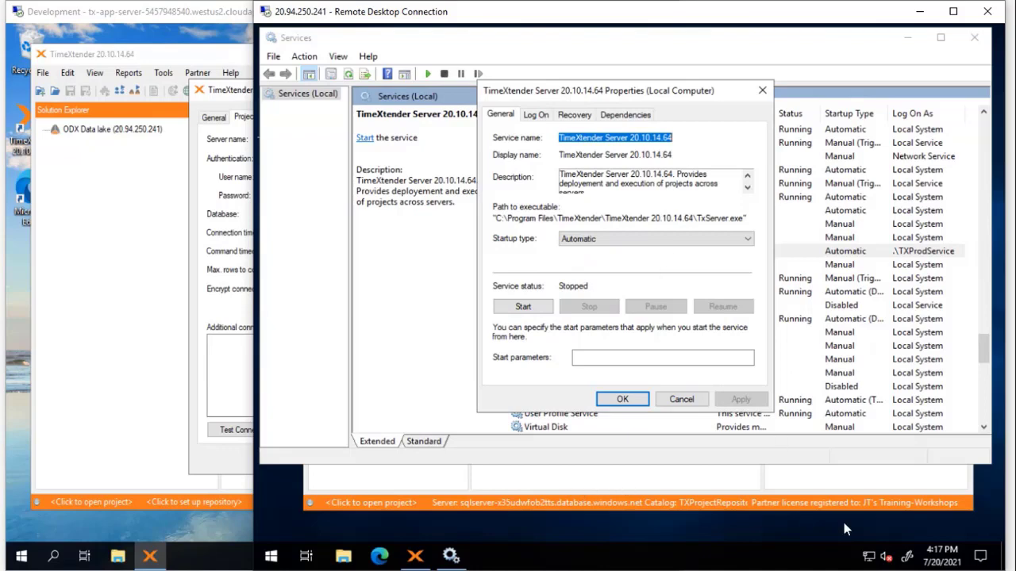
Step: View TimeXtender's environment properties with Azure Analysis Services and Azure SQL Database, then return to Services
click(738, 484)
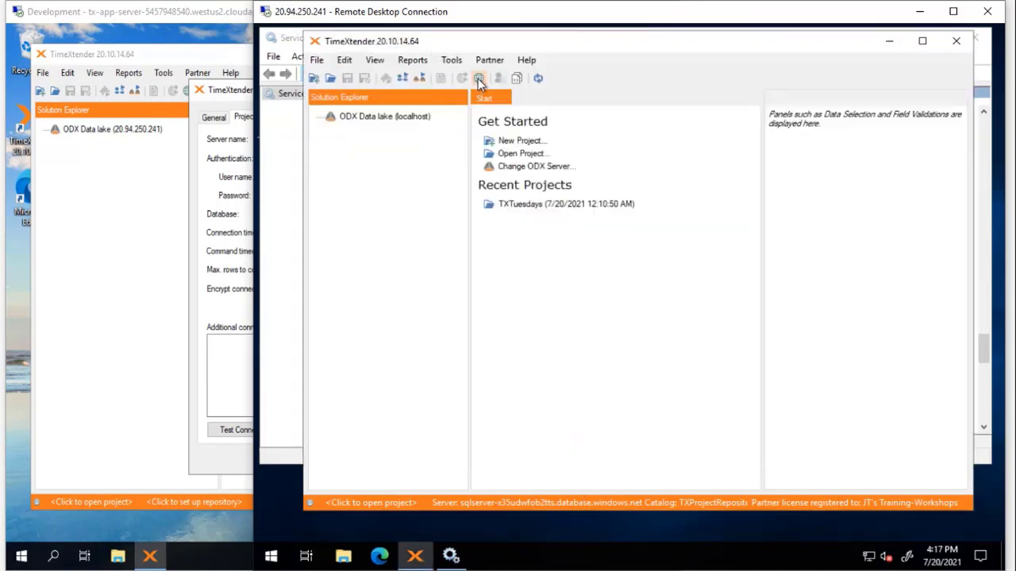
click(478, 79)
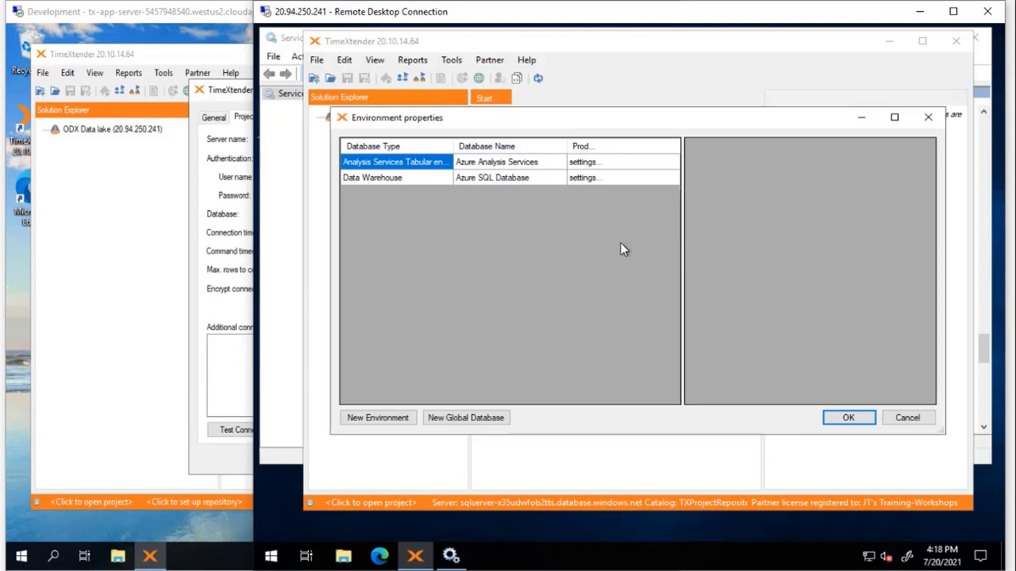
click(452, 557)
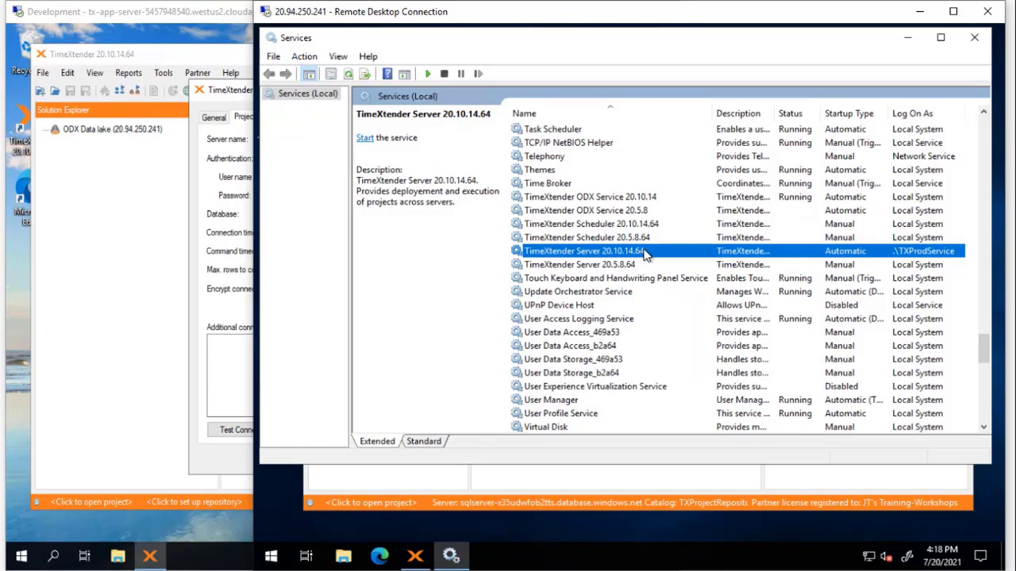
Step: Start the TimeXtender Server 20.10.14.64 service and dismiss the Service Control progress dialog
right_click(648, 251)
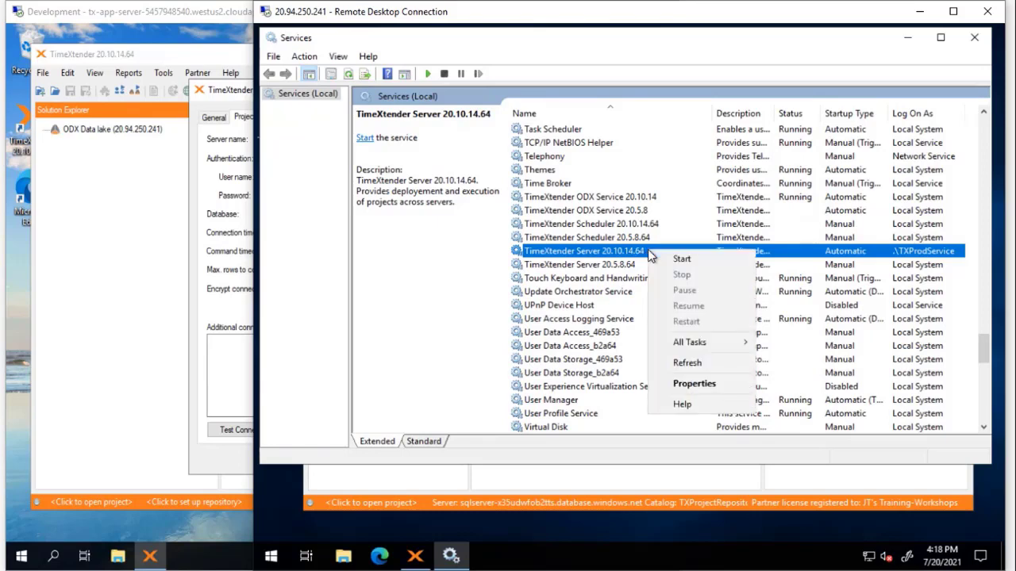
click(715, 259)
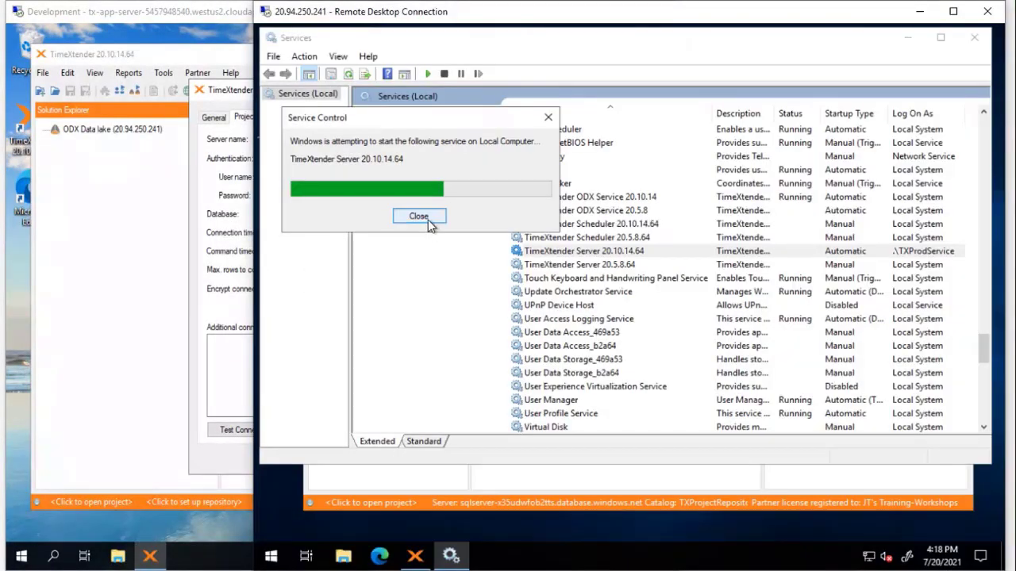
click(428, 219)
Step: Minimize Services and cancel TimeXtender's environment properties, leaving its start page showing
click(907, 37)
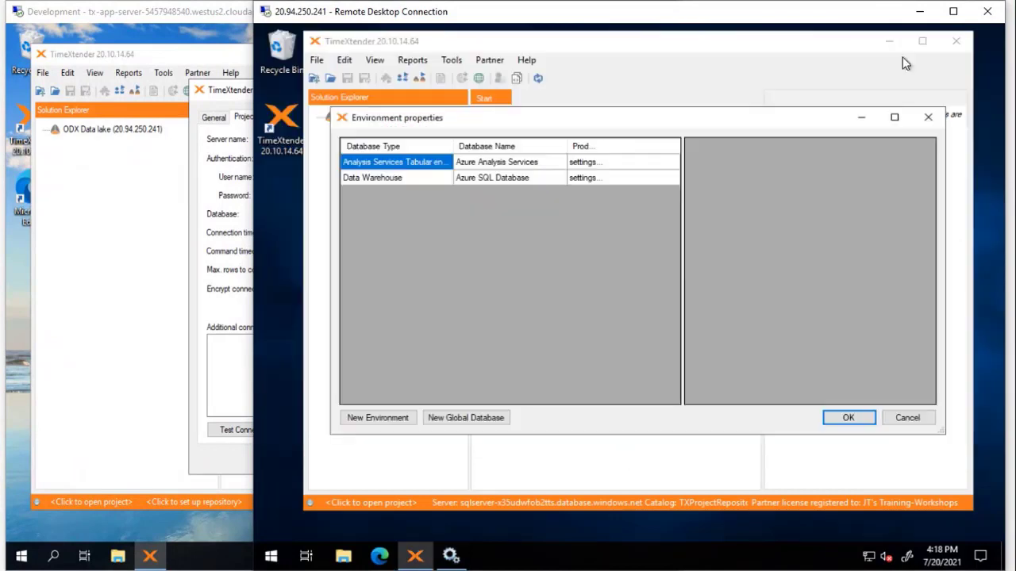
click(907, 417)
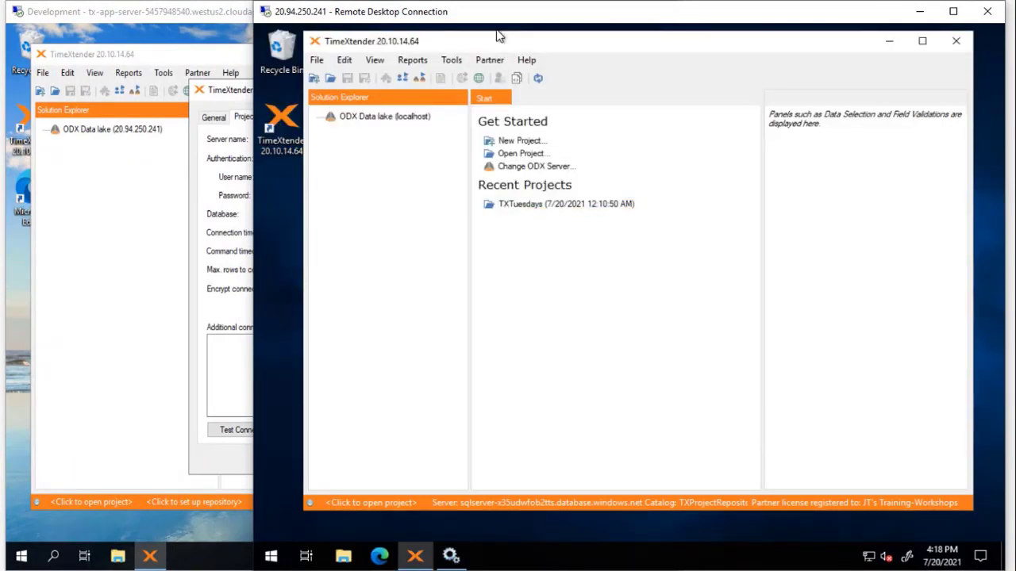
drag(499, 41, 510, 44)
click(343, 556)
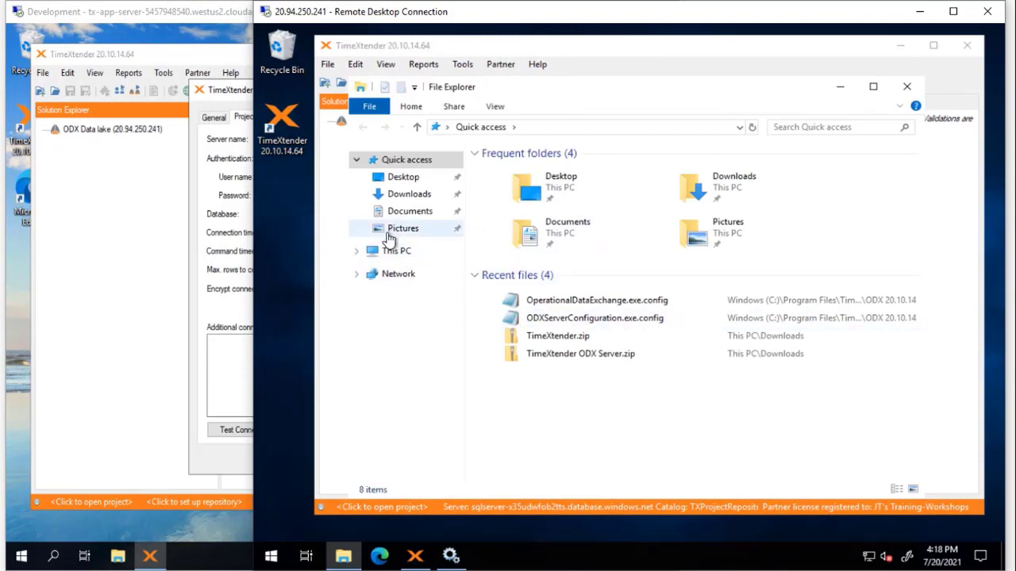
Step: Browse to C:\Program Files\TimeXtender\TimeXtender 20.10.14.64 and select timeXtender.exe
click(393, 252)
double_click(732, 365)
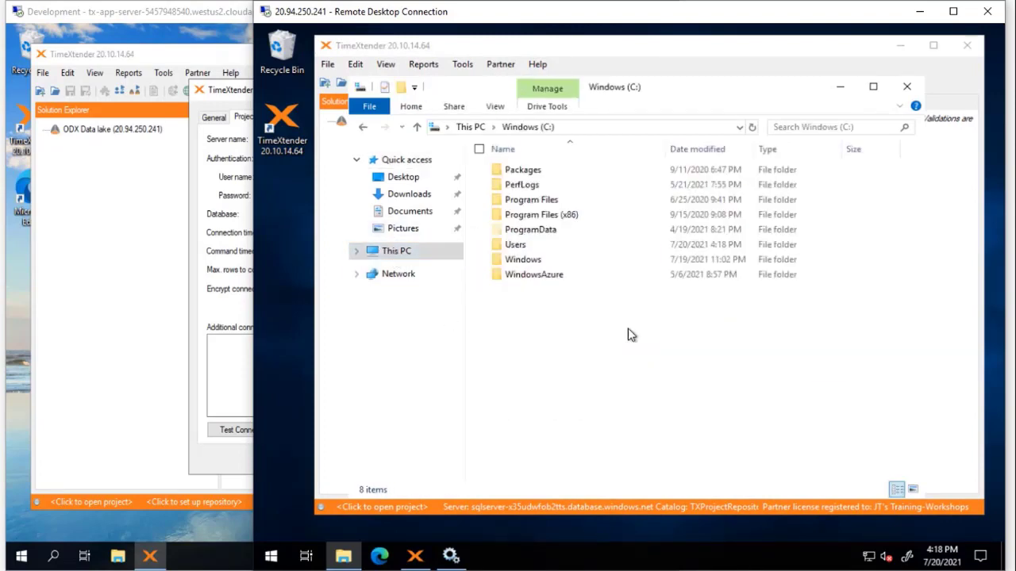
double_click(526, 203)
click(530, 247)
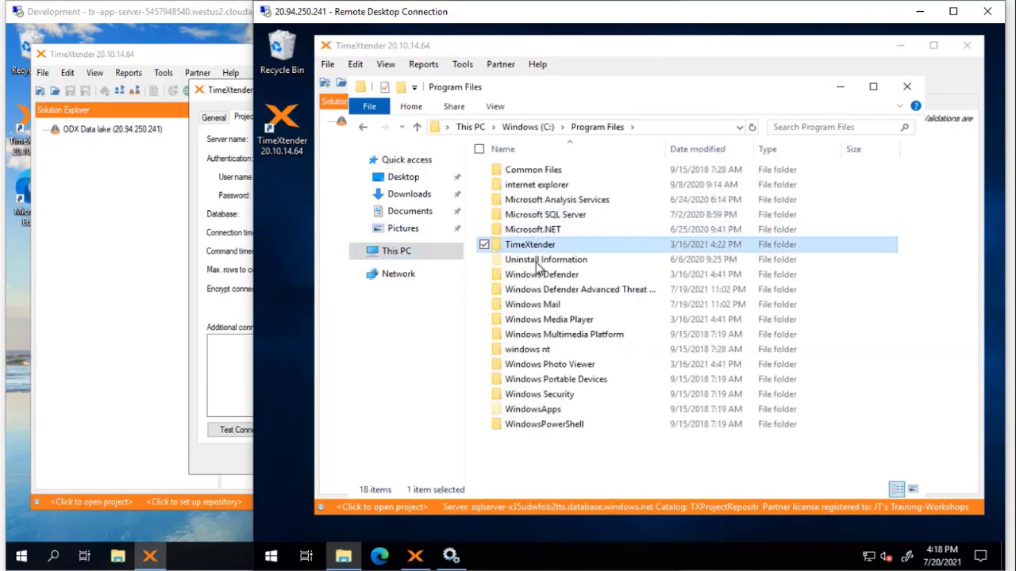
double_click(525, 249)
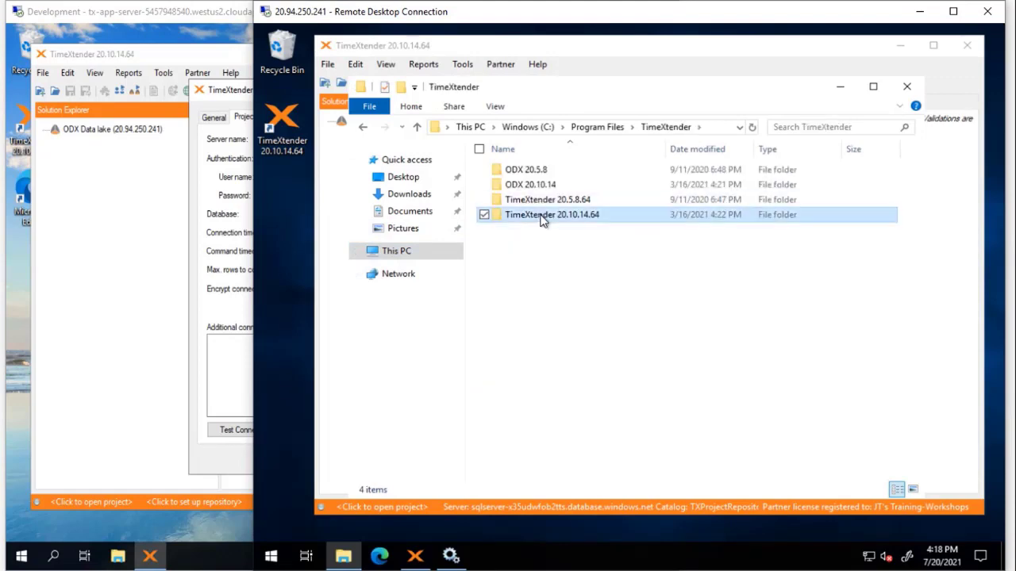
double_click(543, 218)
scroll(559, 242, down, 10)
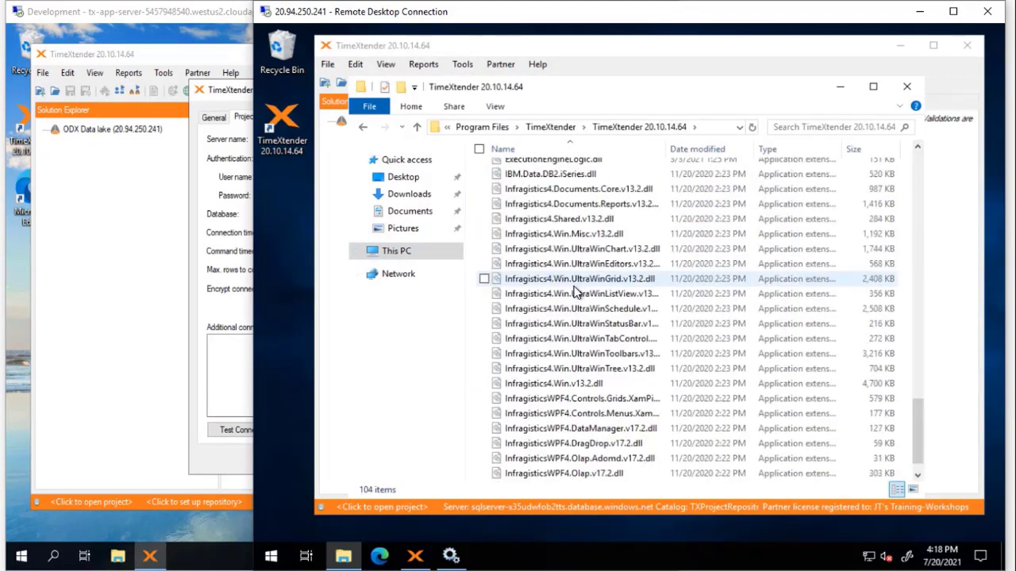
scroll(576, 295, down, 15)
click(573, 299)
click(546, 211)
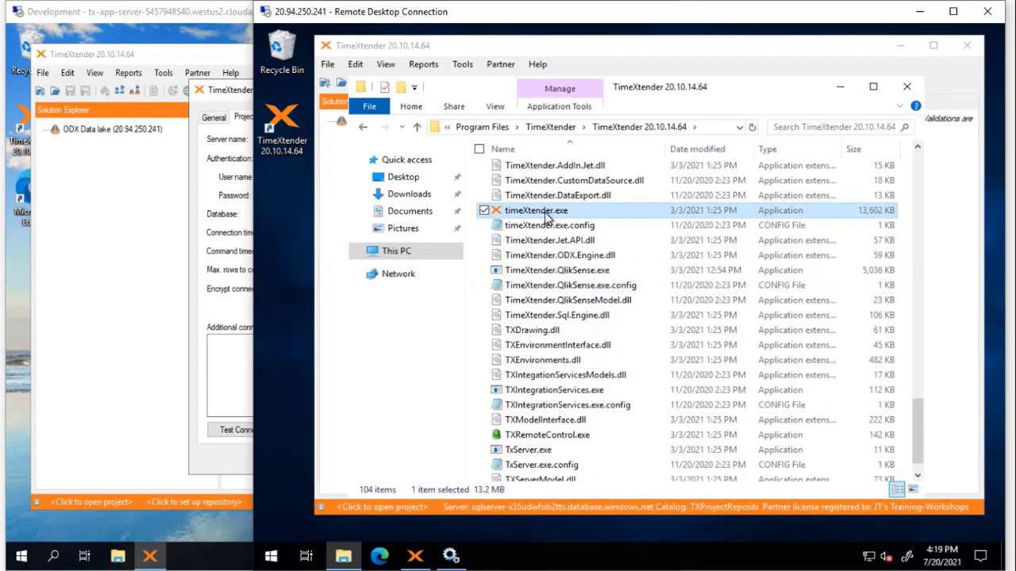
Step: Run timeXtender.exe as the .\TXProdService service account, entering the account password
right_click(544, 214)
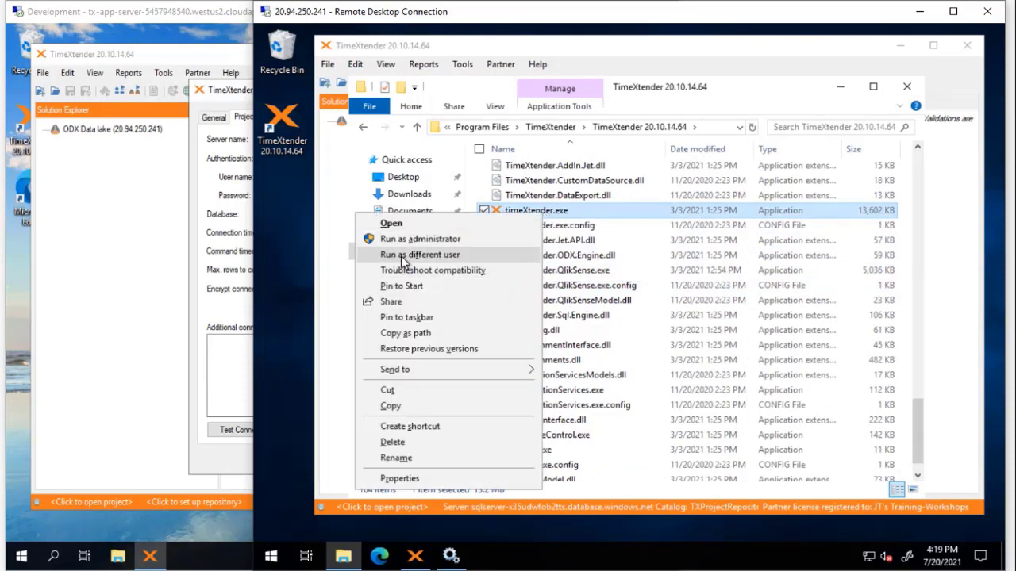
click(482, 255)
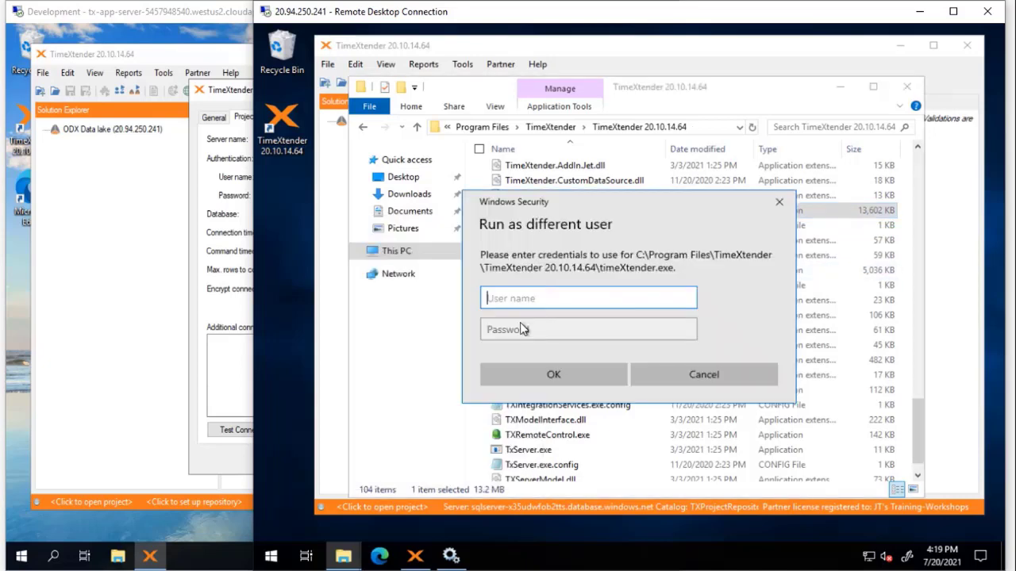
text(.\)
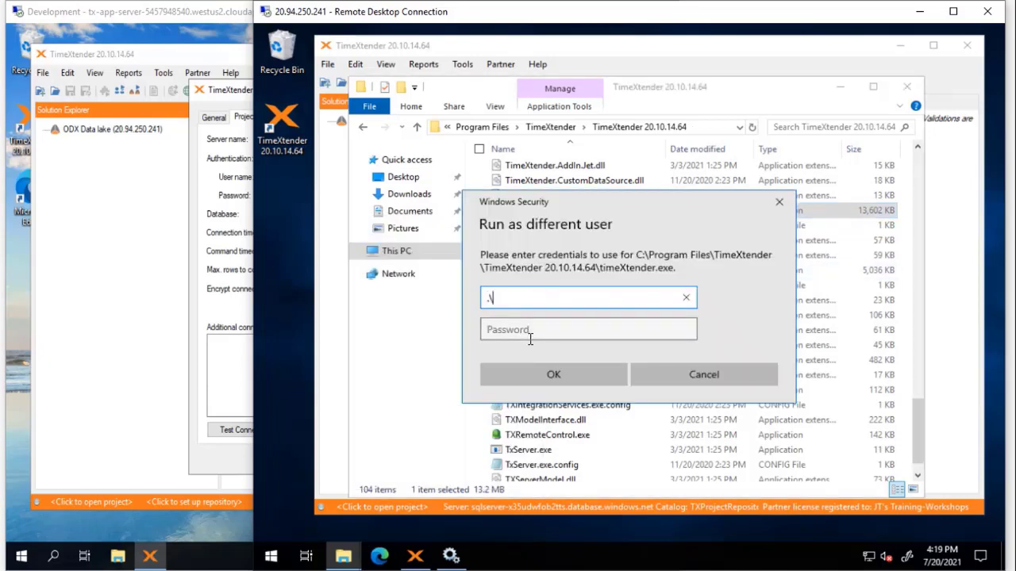
text(TXProdService)
key(Tab)
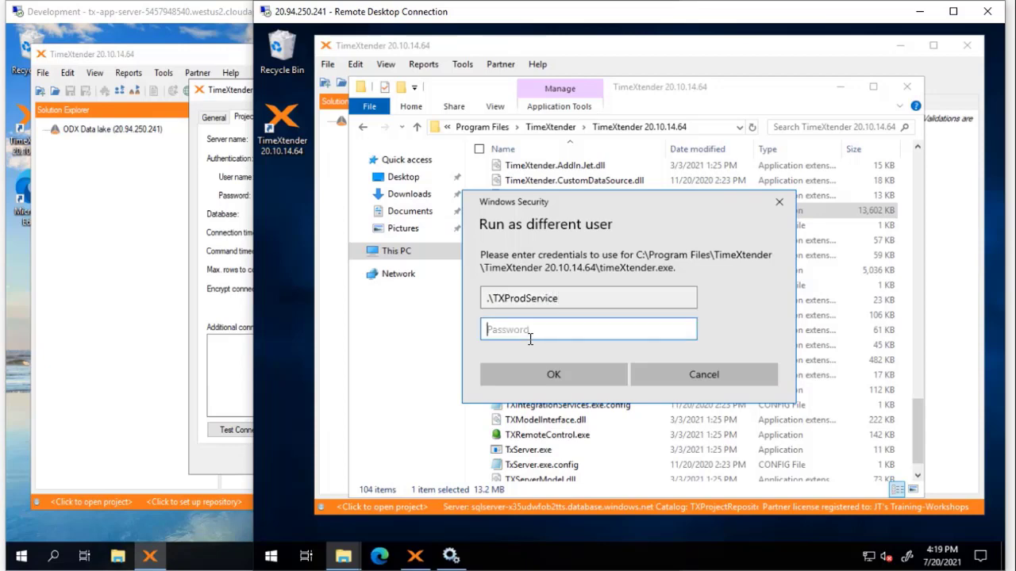
text(••••••••••)
click(548, 370)
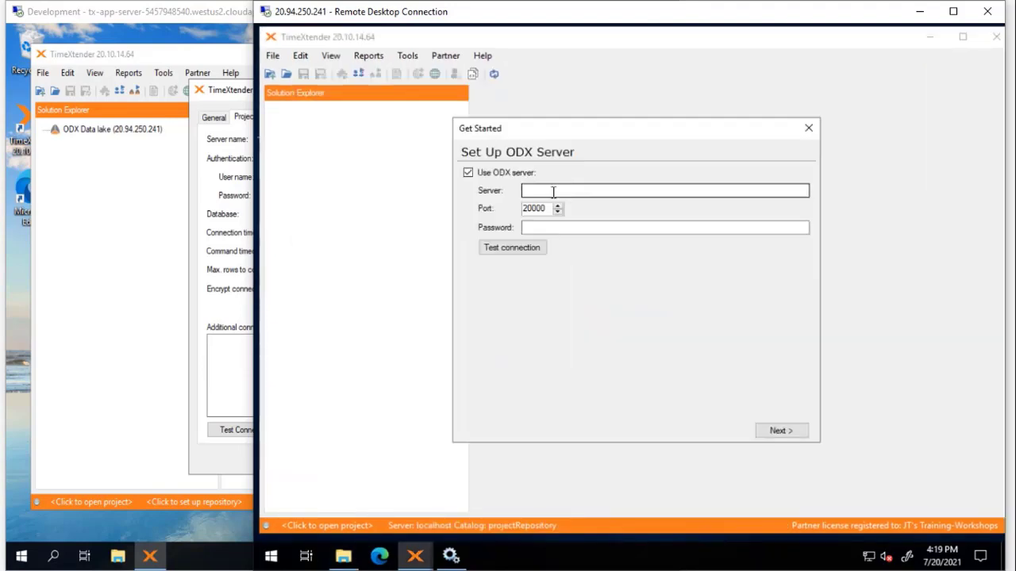
Step: Set the ODX server to localhost on port 20000, paste its password, and continue
click(591, 191)
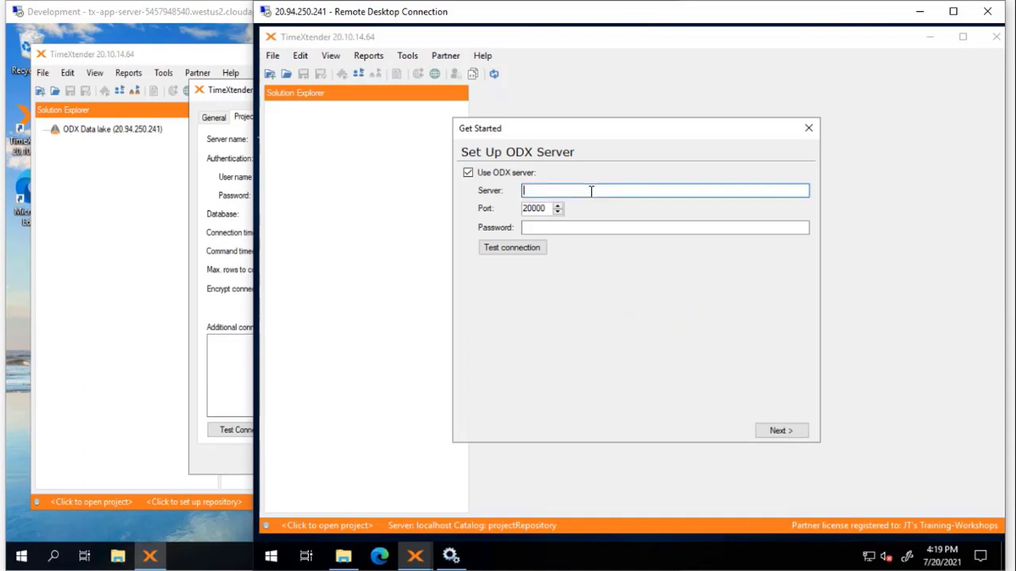
text(localhost)
key(Tab)
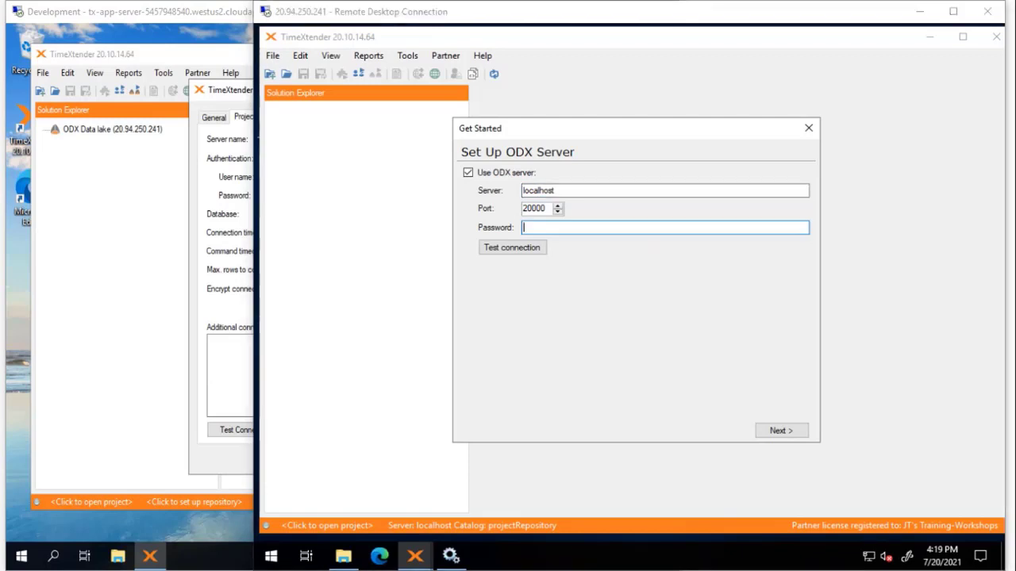
click(680, 226)
key(ctrl+v)
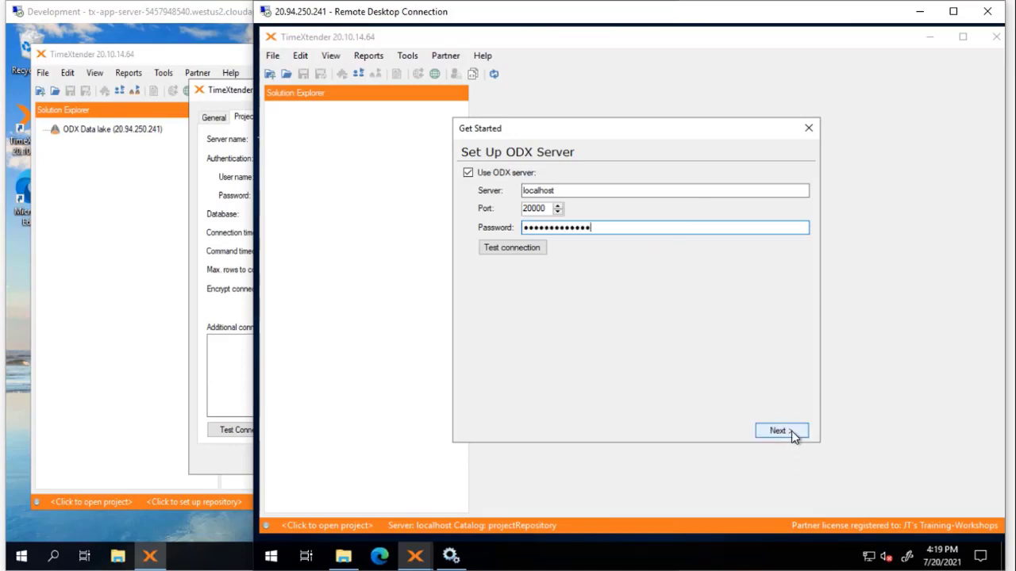
click(783, 431)
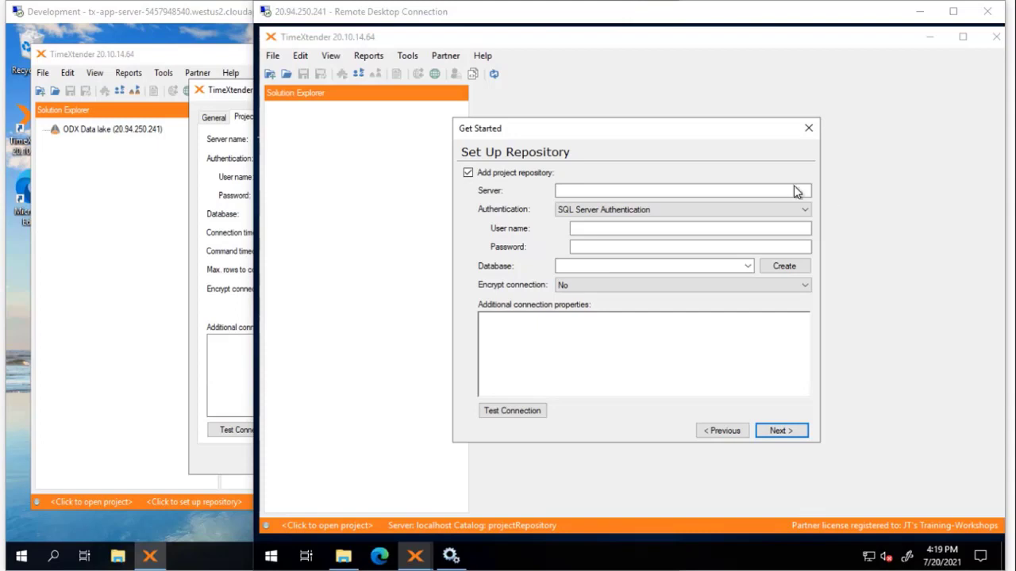
Step: Enter the Azure SQL repository server address, the SQL user name and password
click(754, 195)
text(sqlserver-x35udwfob2tts.database.windows.net)
click(679, 228)
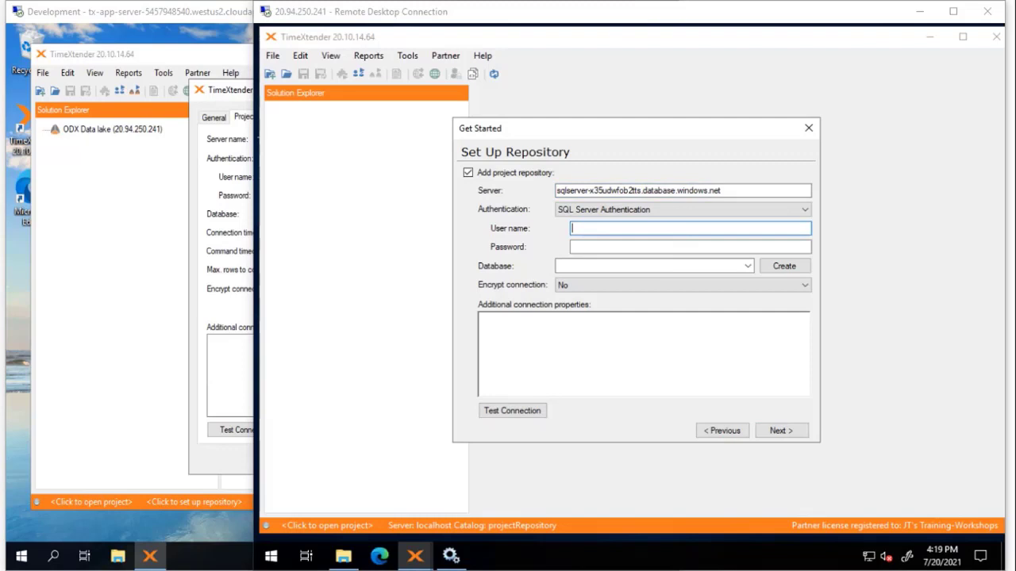
click(581, 227)
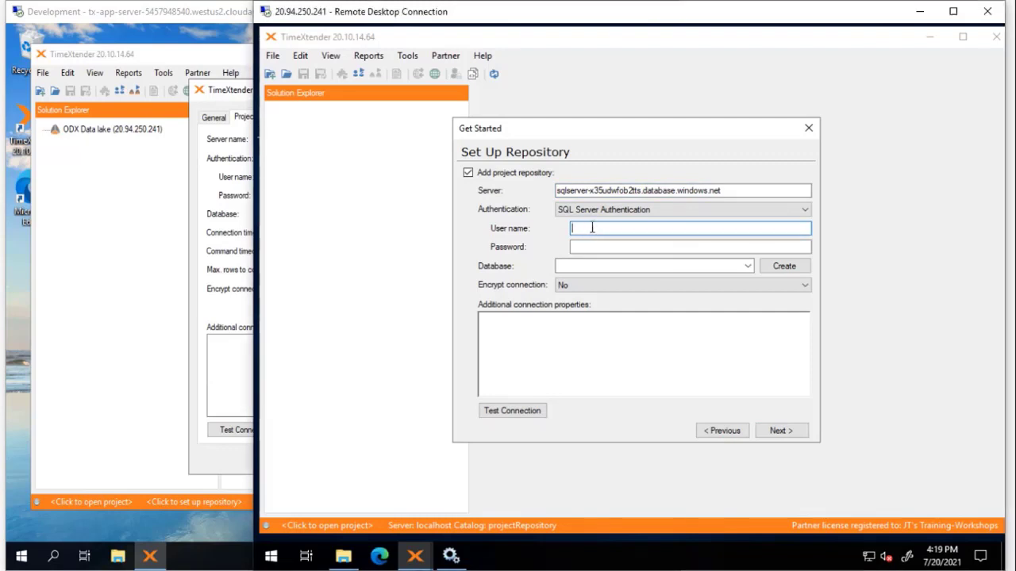
text(MyUsername)
key(Tab)
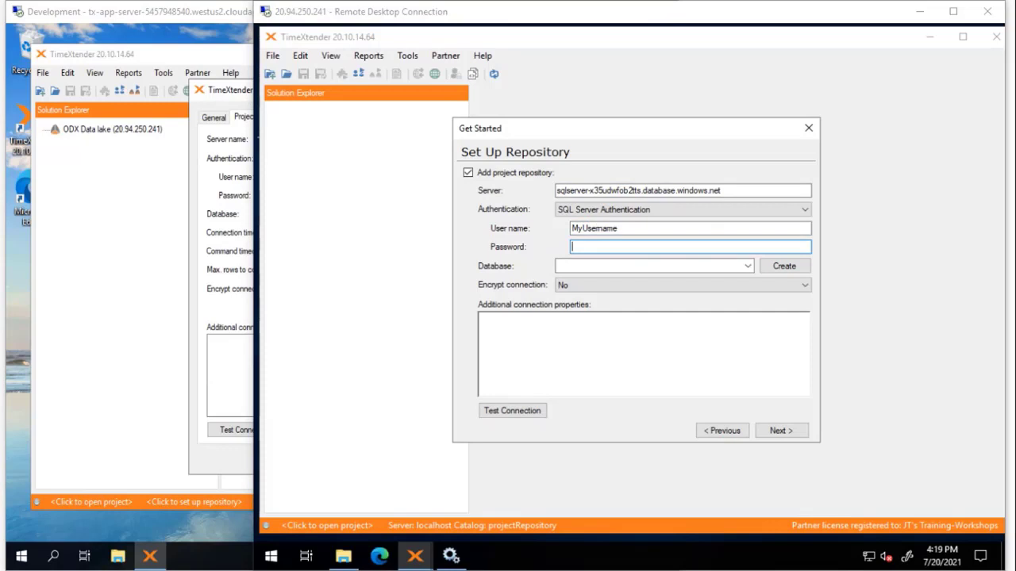
click(597, 248)
key(ctrl+v)
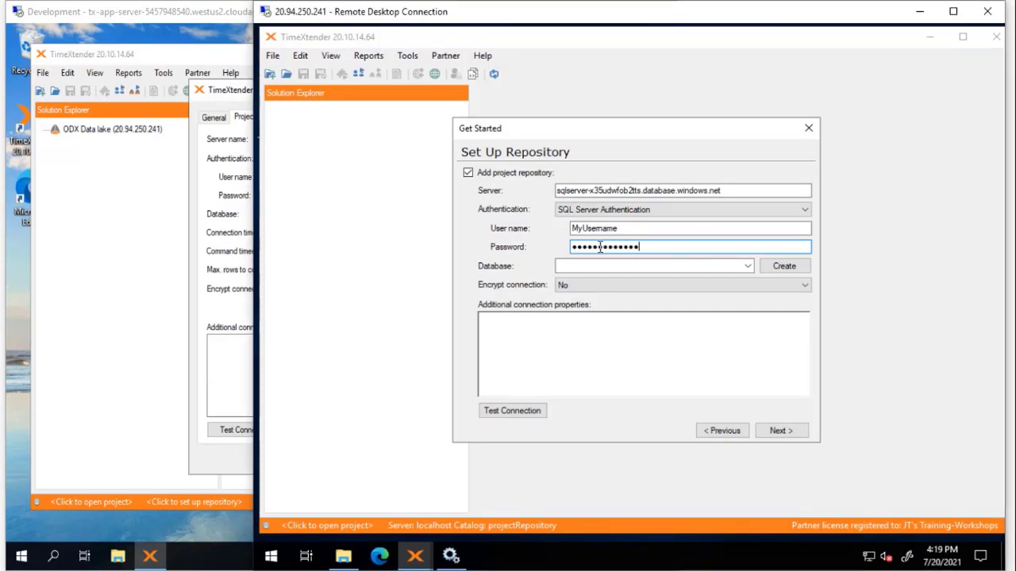
key(Tab)
Step: Select the TXProjectRepository database and confirm the connection test succeeds
click(747, 265)
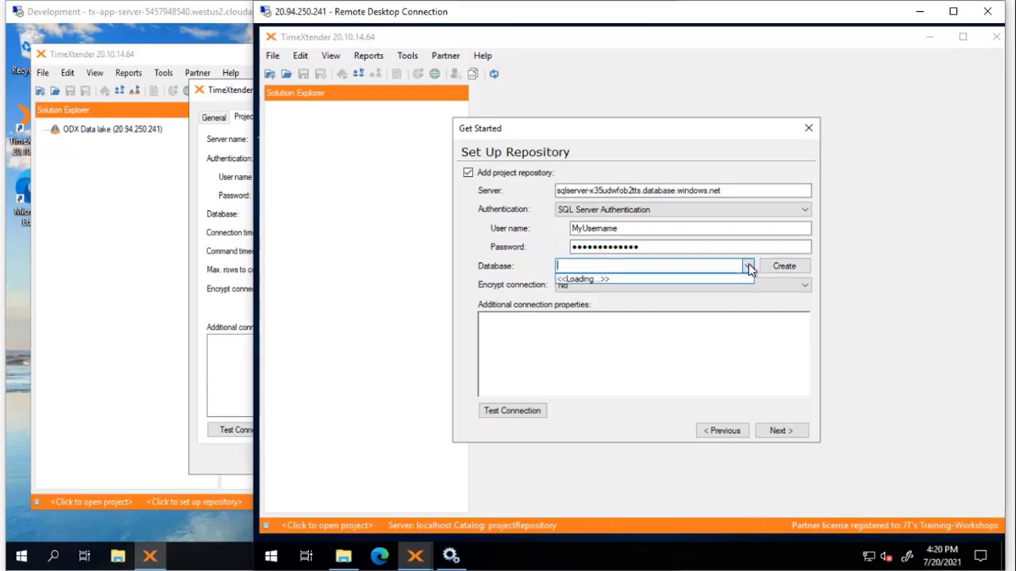
text(TXProjectRepository)
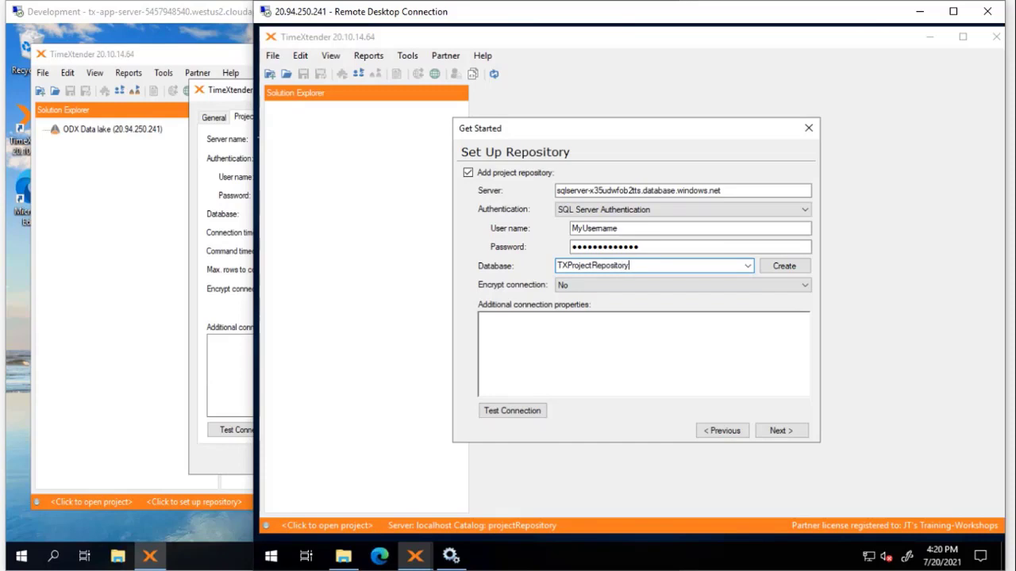
click(516, 411)
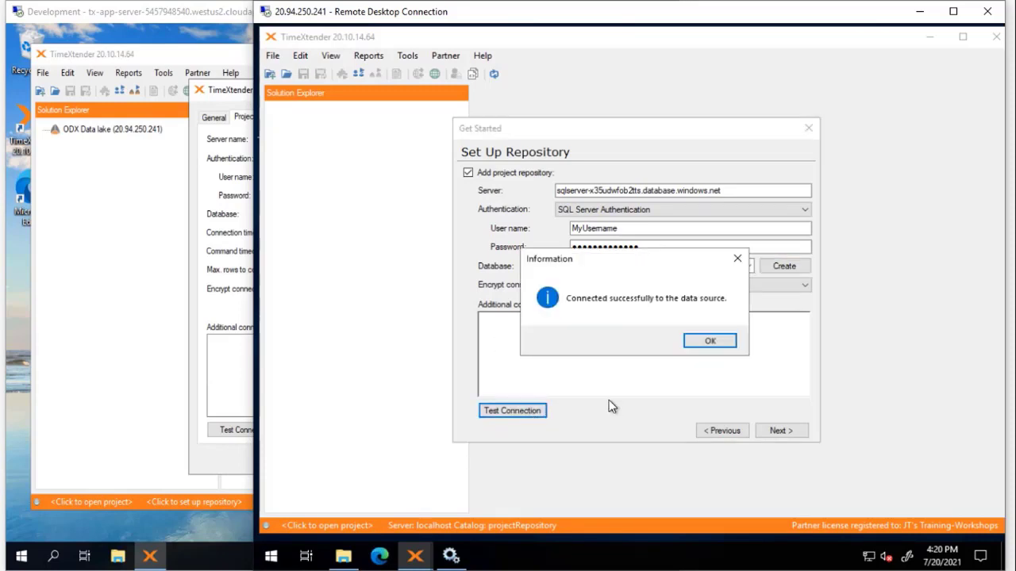
click(726, 342)
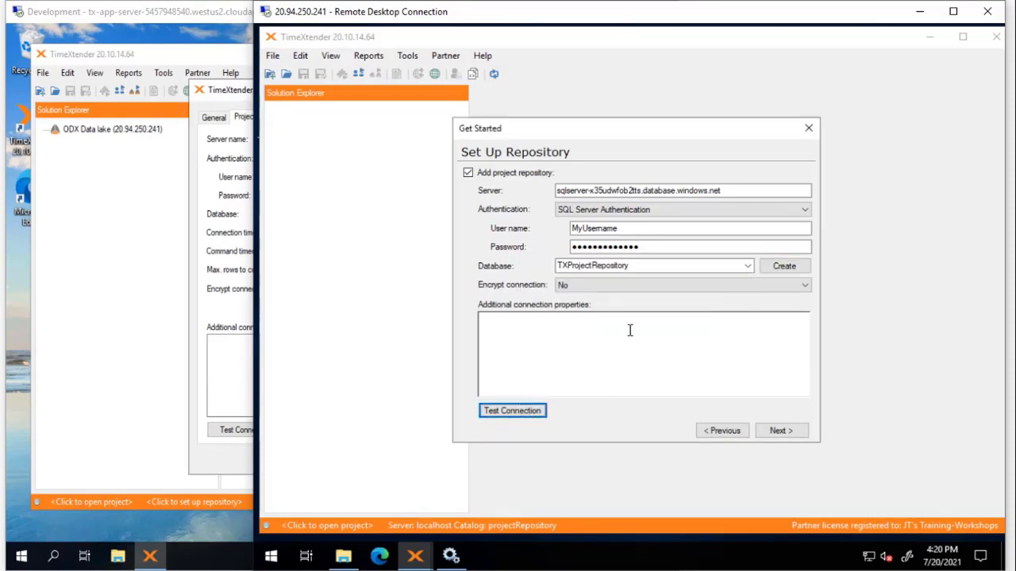
Step: Finish the setup wizard, then close the service-account TimeXtender and File Explorer windows
click(784, 435)
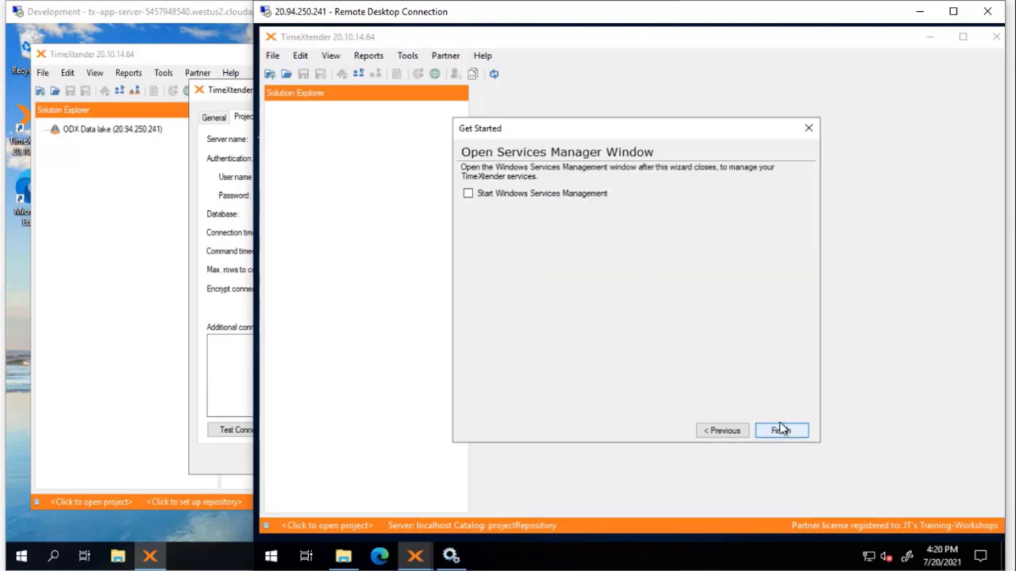
click(797, 431)
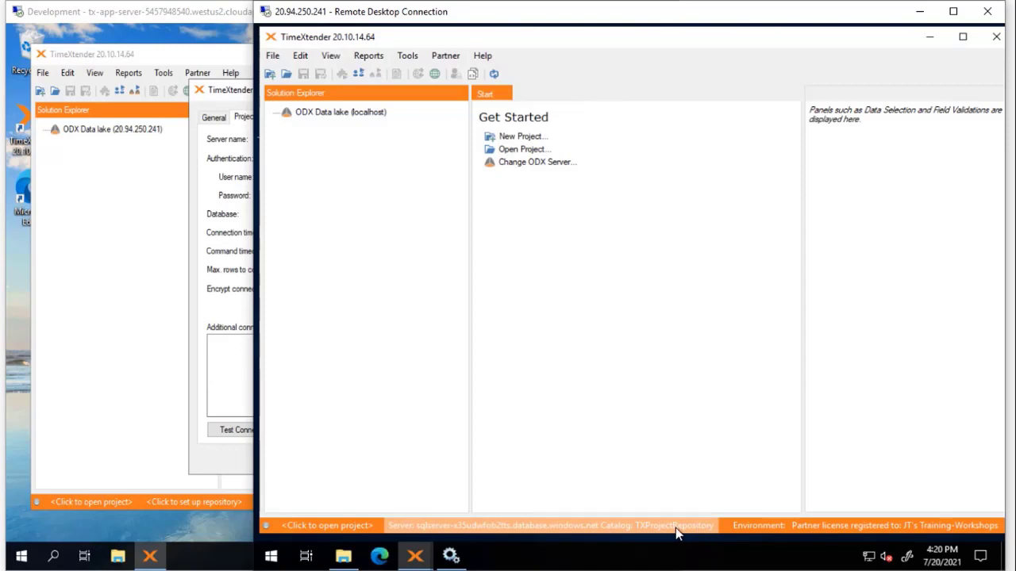
click(996, 37)
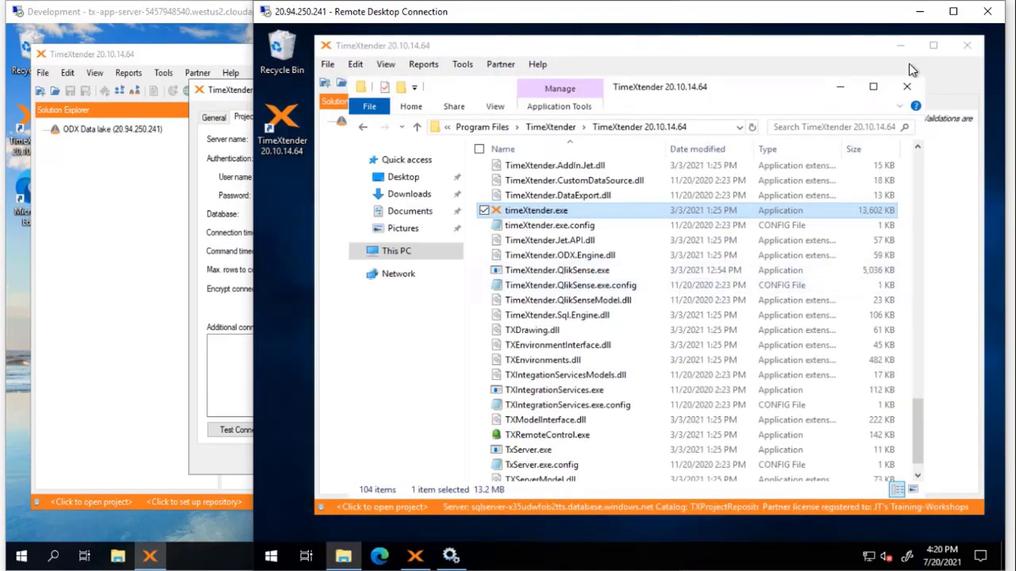
click(906, 87)
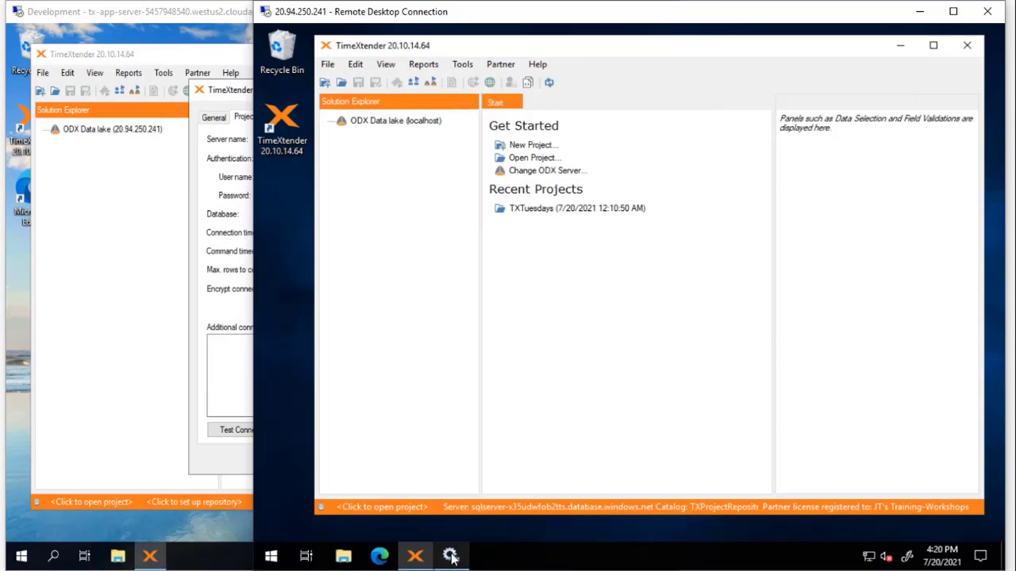
Step: Start the TimeXtender Server 20.10.14.64 service from the Services list
click(451, 556)
right_click(615, 250)
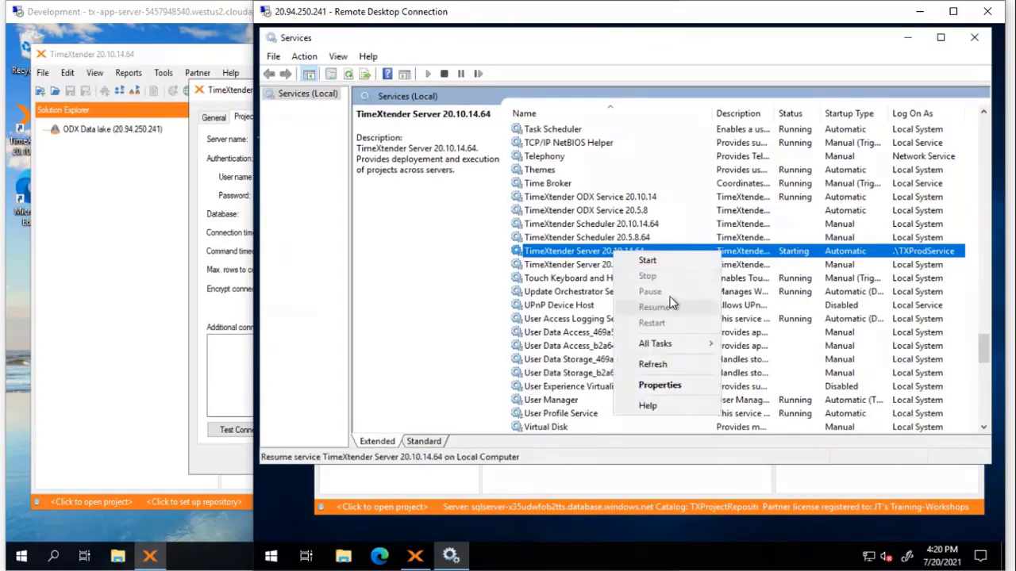
click(647, 260)
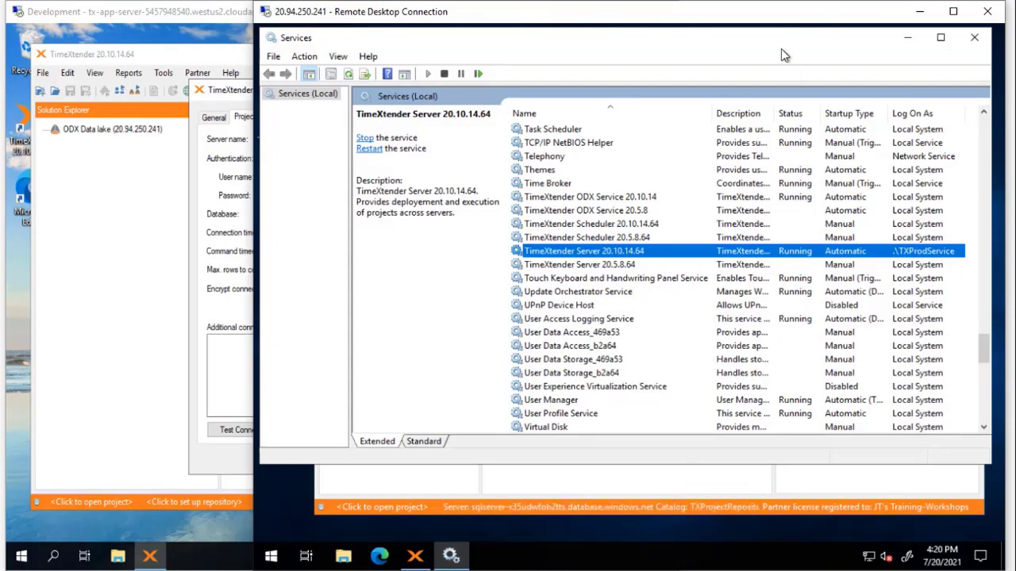
Step: Close the service properties dialog and the Services window
drag(782, 48, 772, 82)
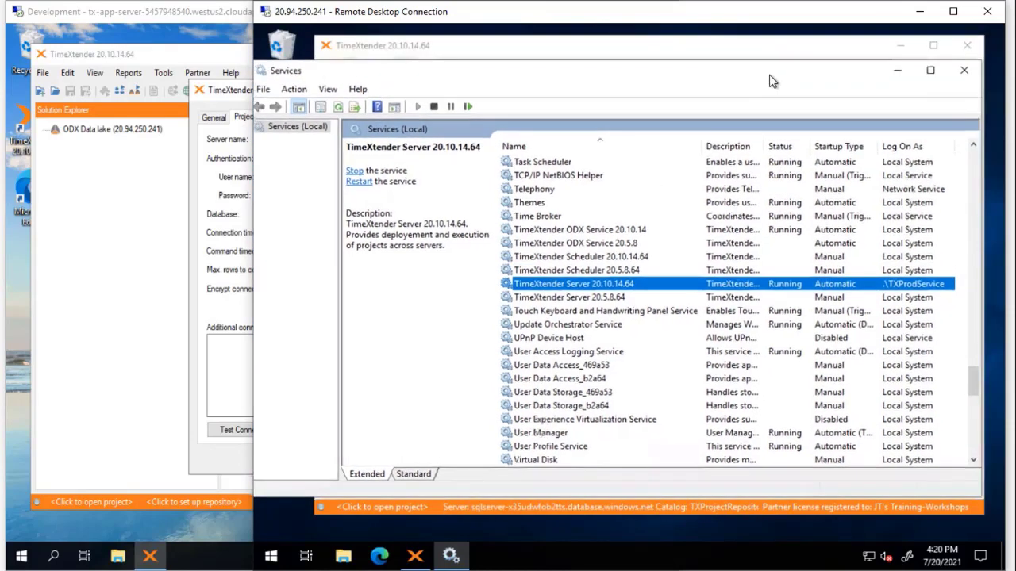
click(964, 74)
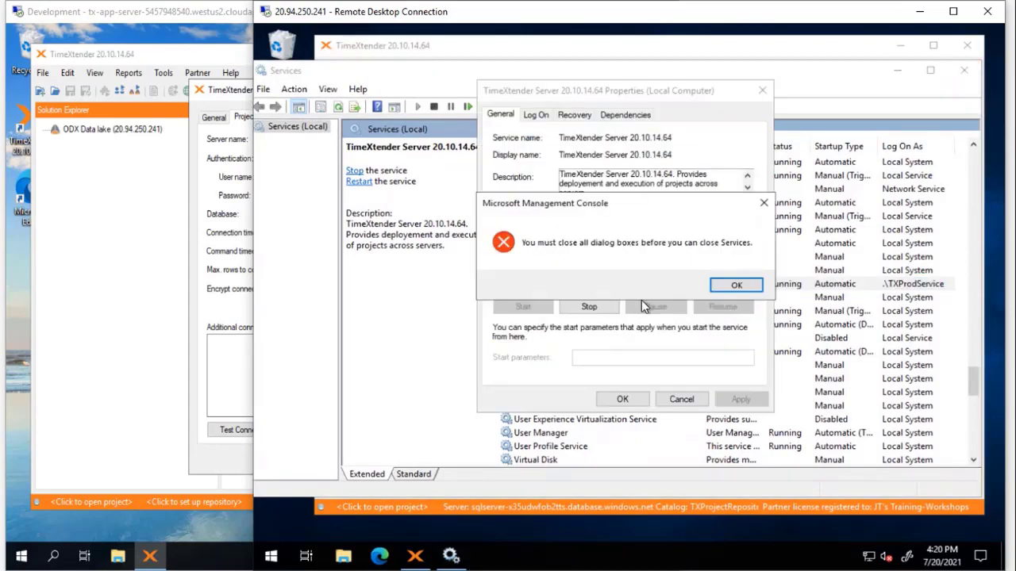
click(731, 285)
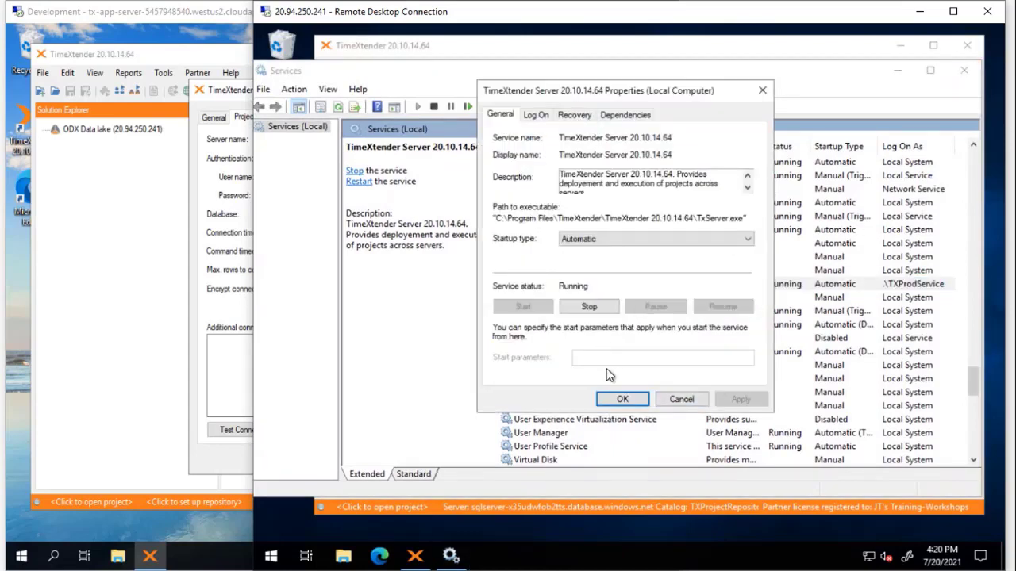
click(622, 400)
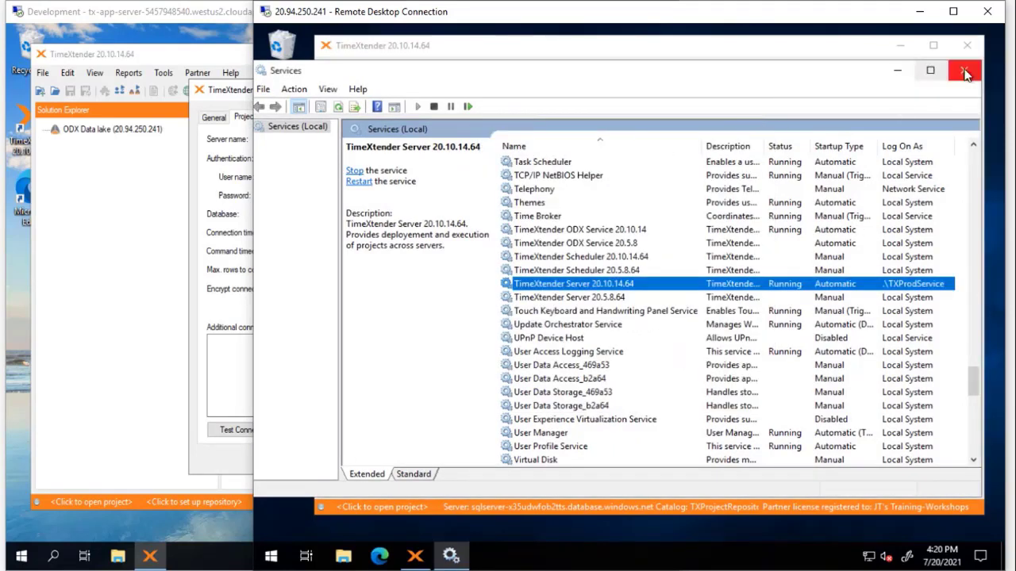
click(964, 70)
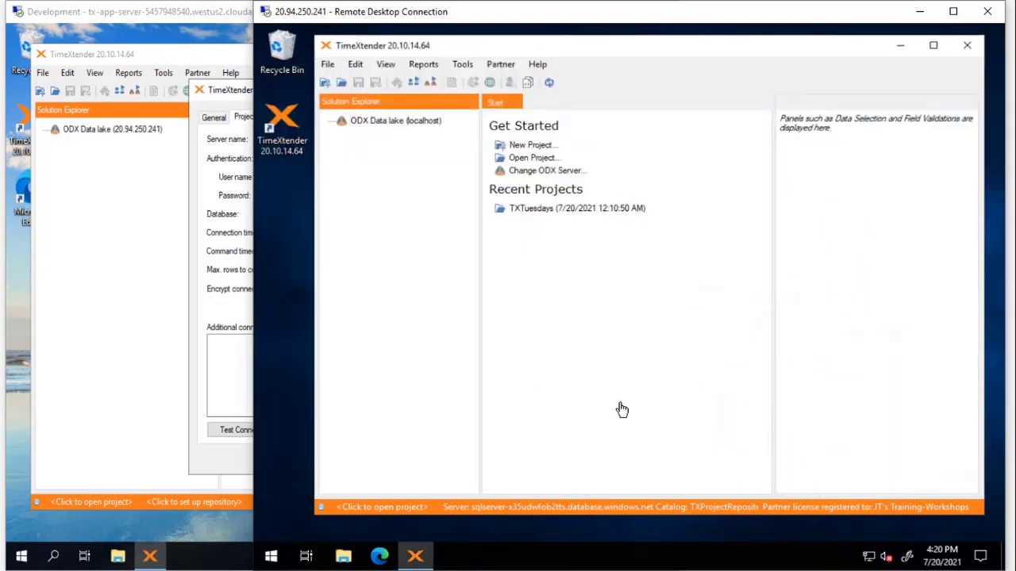
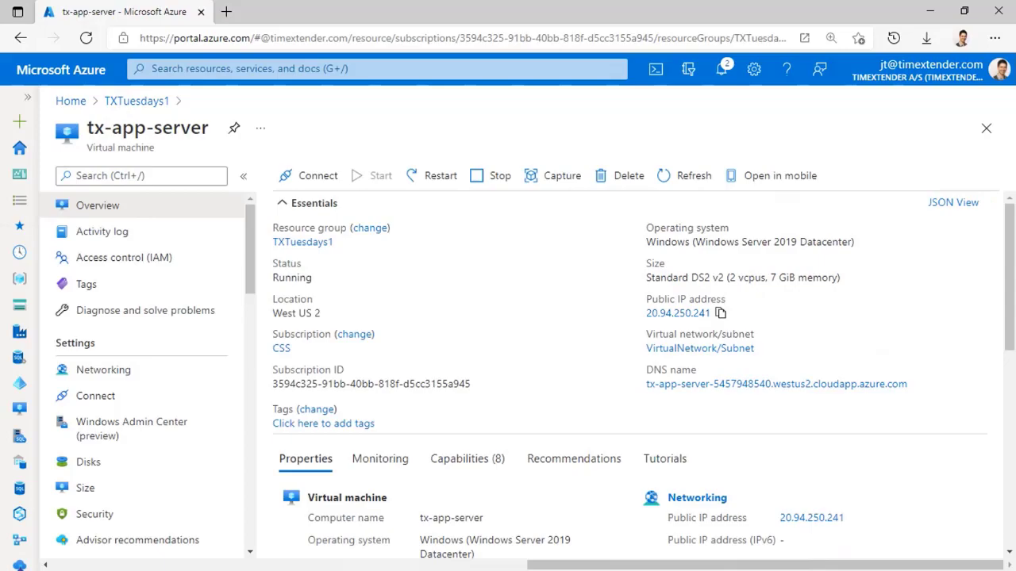
Step: Point the remote Prod environment at server 20.94.250.241 with local port 10020 and remote port 10025
click(931, 12)
click(384, 336)
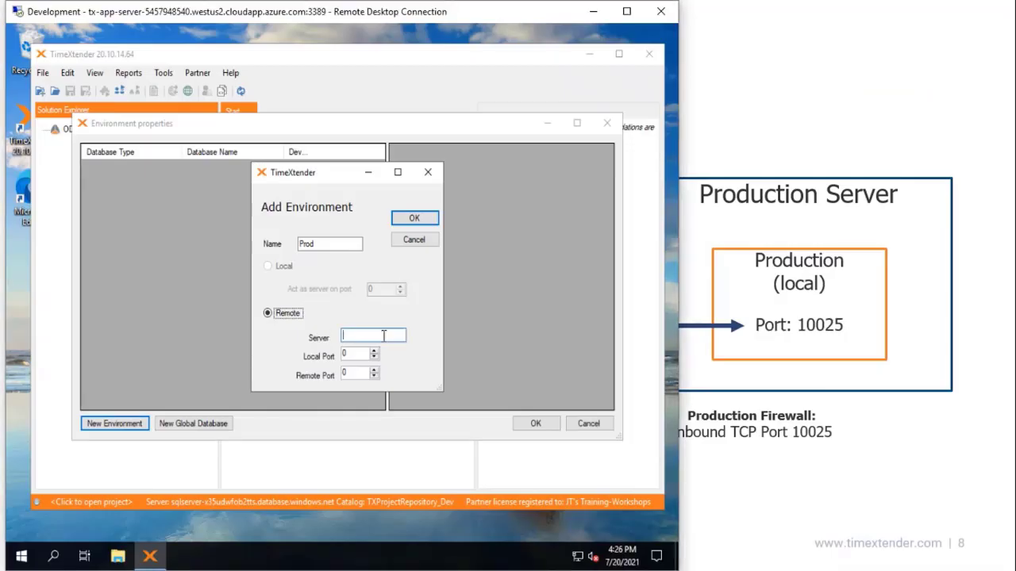
text(20.94.250.241)
click(357, 355)
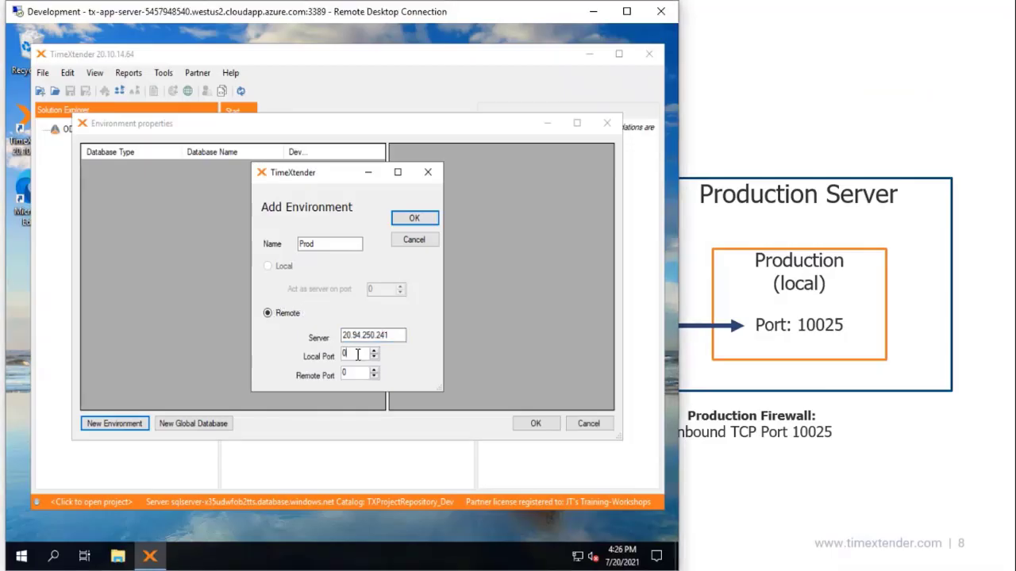
drag(356, 355, 318, 360)
click(875, 452)
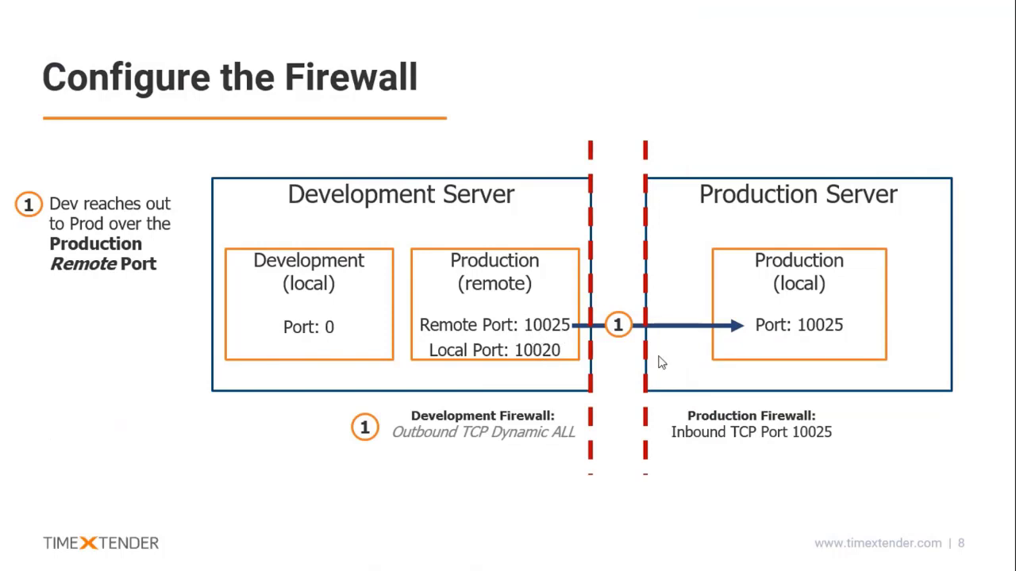
key(alt+Tab)
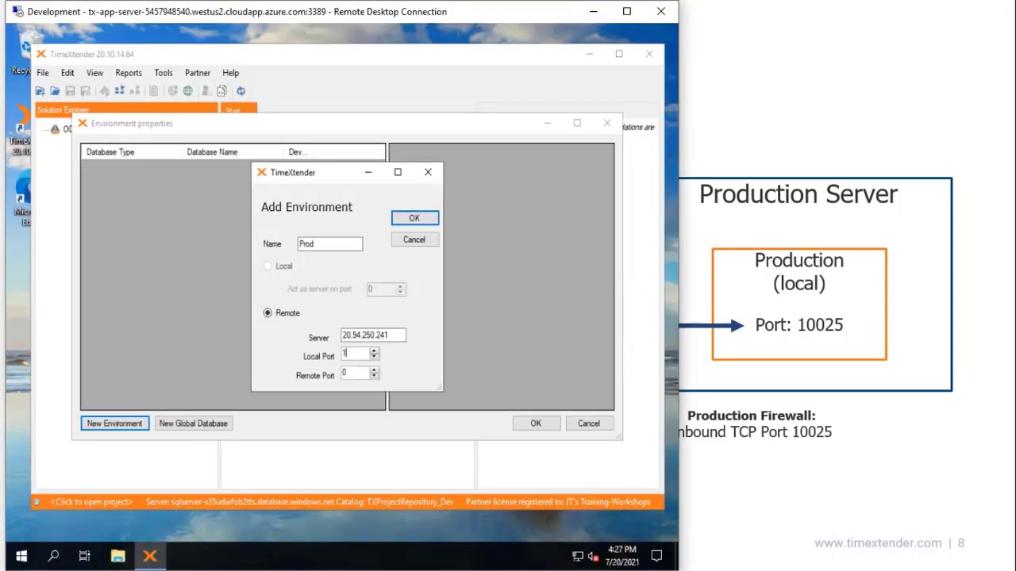
text(20)
click(358, 375)
text(10025)
key(Tab)
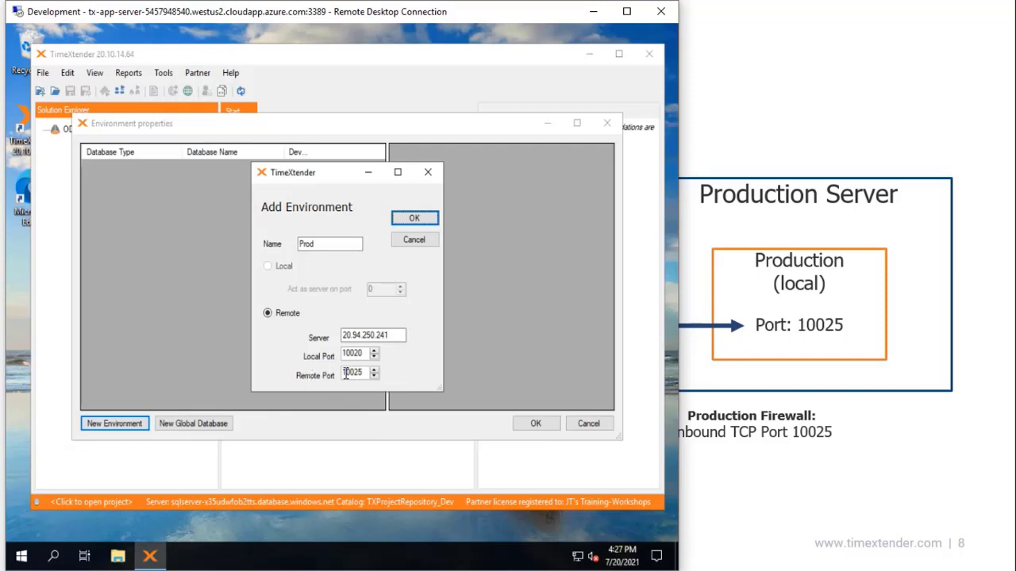
drag(392, 337, 319, 338)
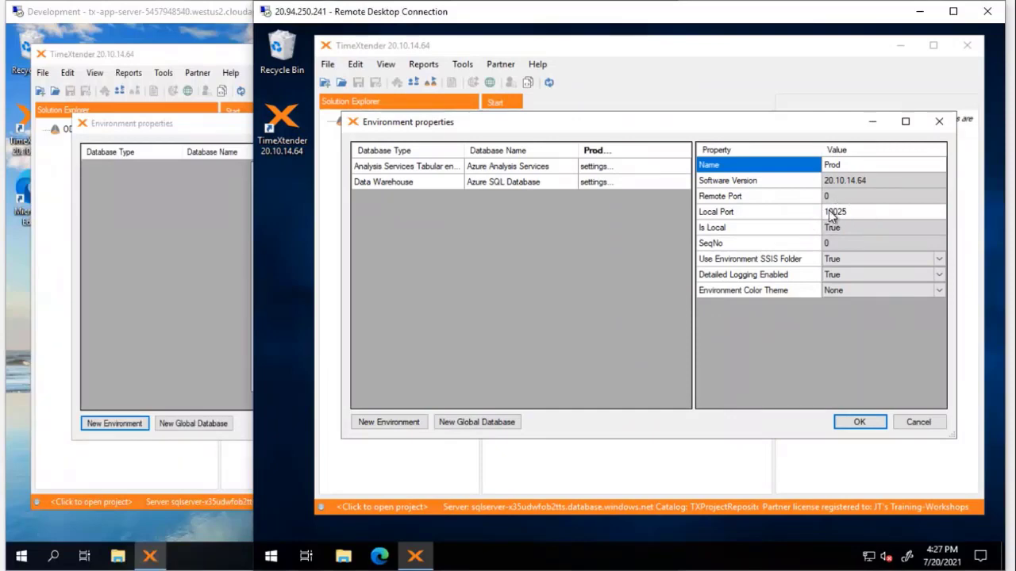
Step: Add the Prod environment and give Dev's Analysis Services entry the Prod server address
click(202, 357)
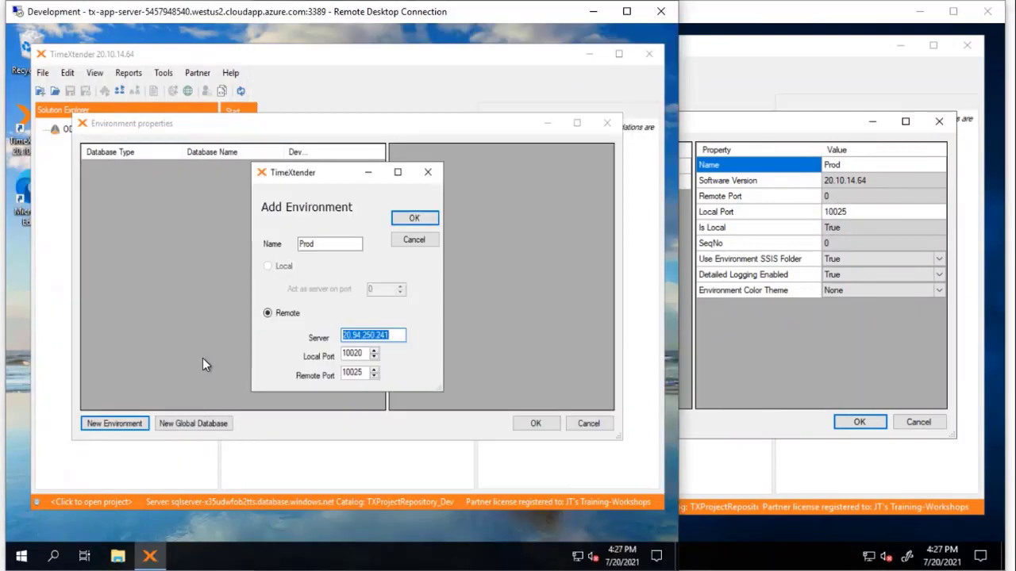
click(414, 218)
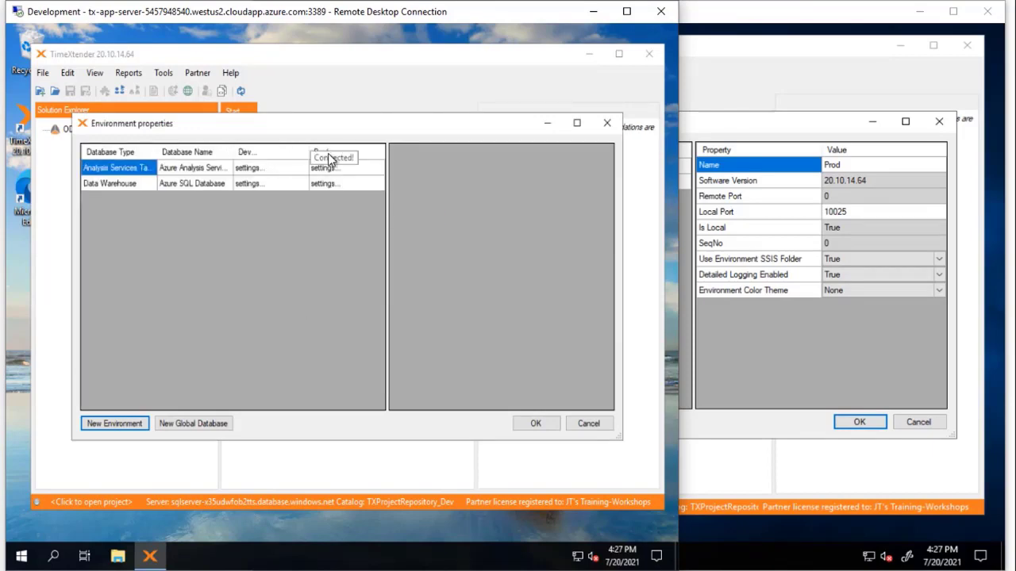
click(352, 168)
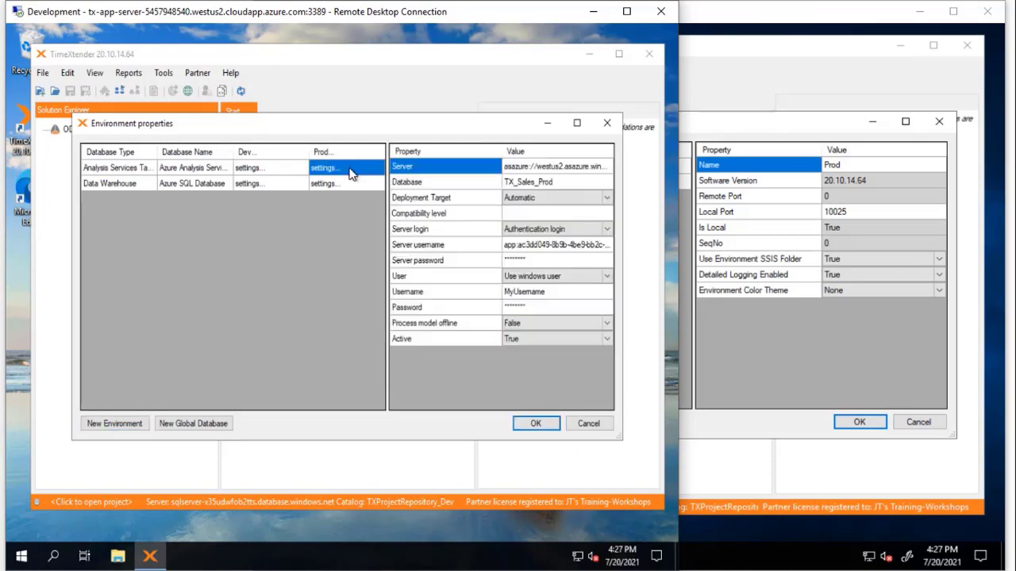
click(540, 171)
key(ctrl+c)
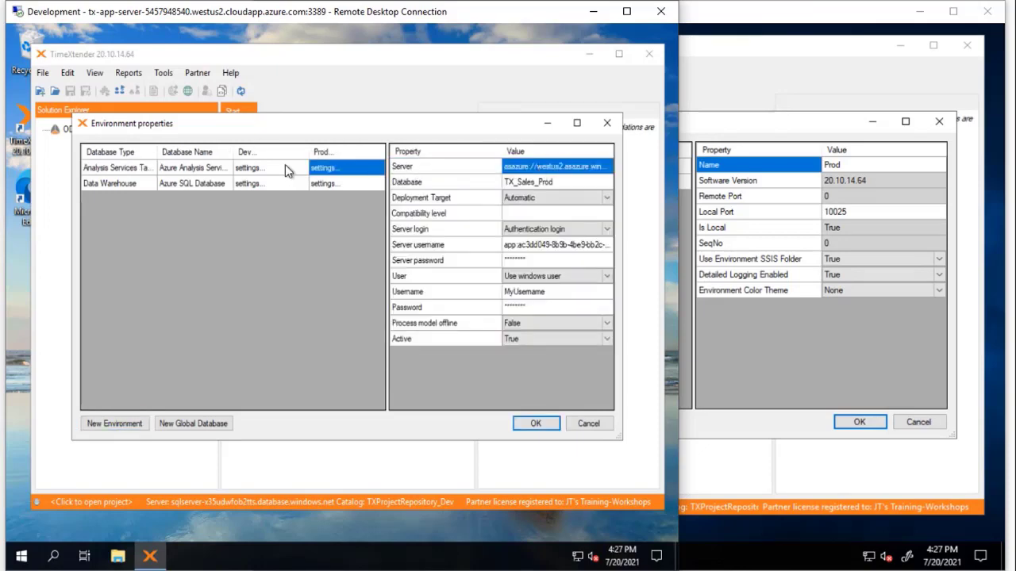
click(285, 168)
click(534, 170)
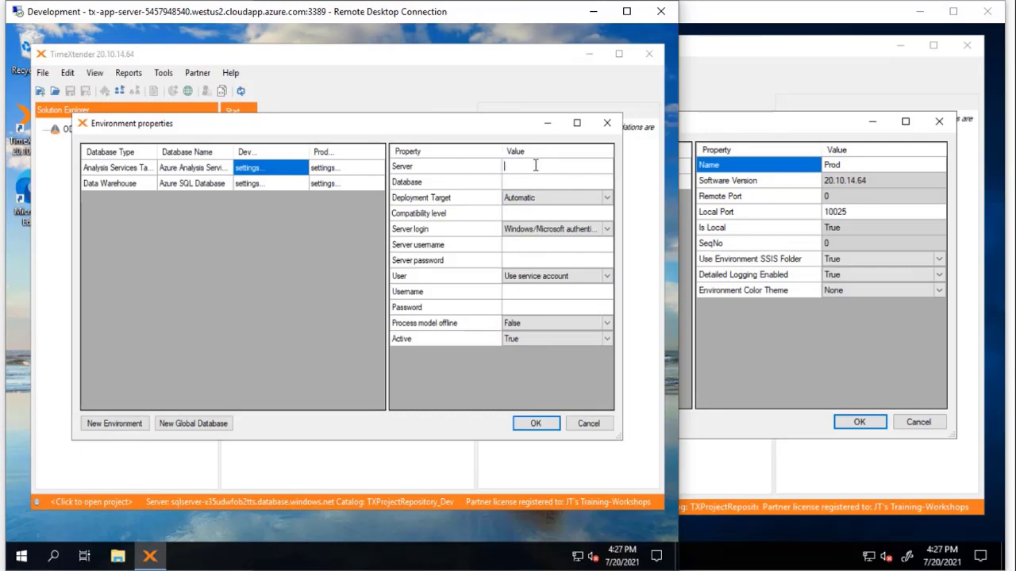
key(ctrl+v)
Step: Set the Dev Analysis Services database to TX_Sales_Prod and copy Prod's Data Warehouse server name
click(330, 172)
click(606, 184)
key(ctrl+c)
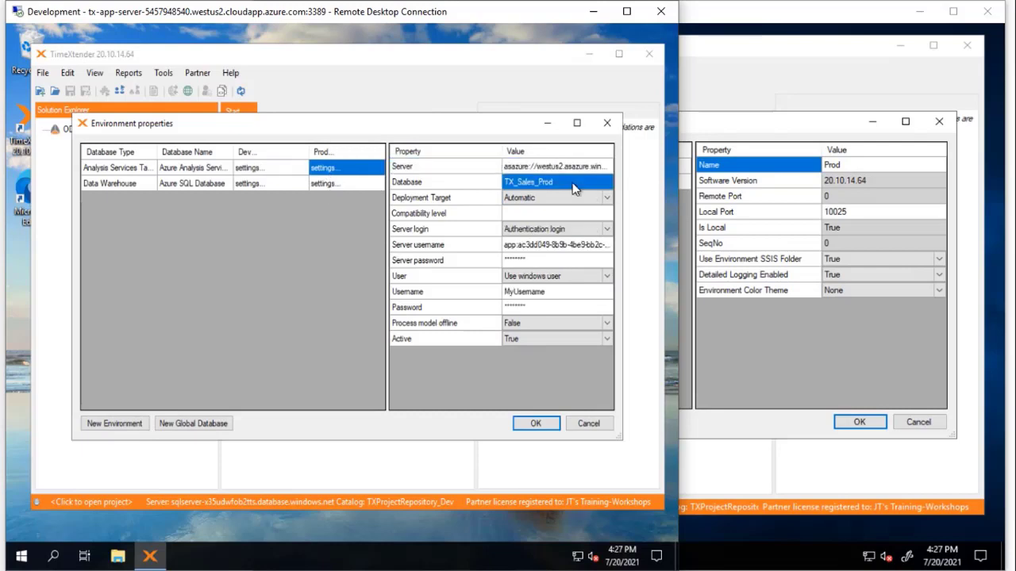
click(269, 170)
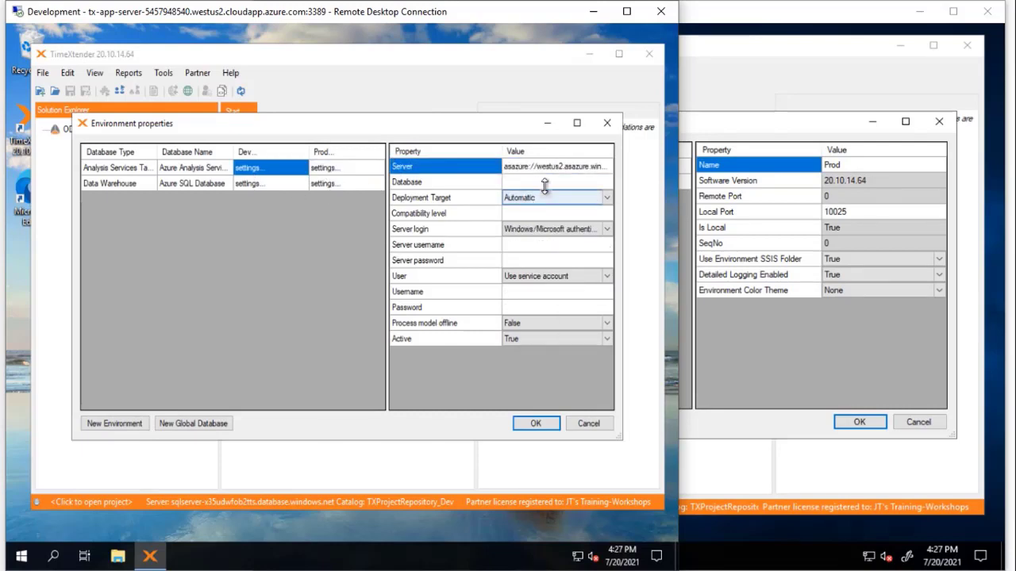
click(543, 182)
key(ctrl+v)
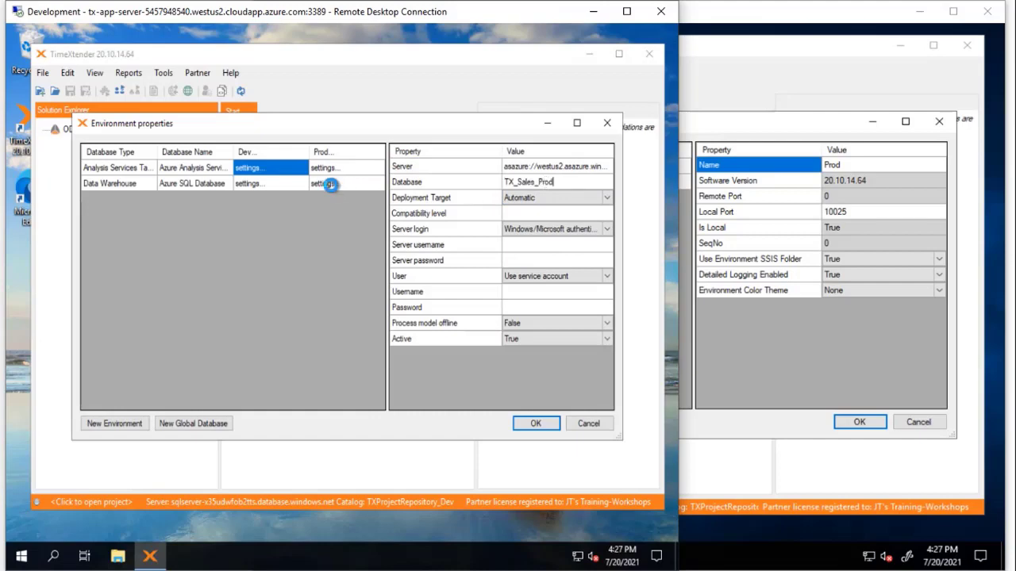
click(326, 183)
click(543, 167)
key(ctrl+c)
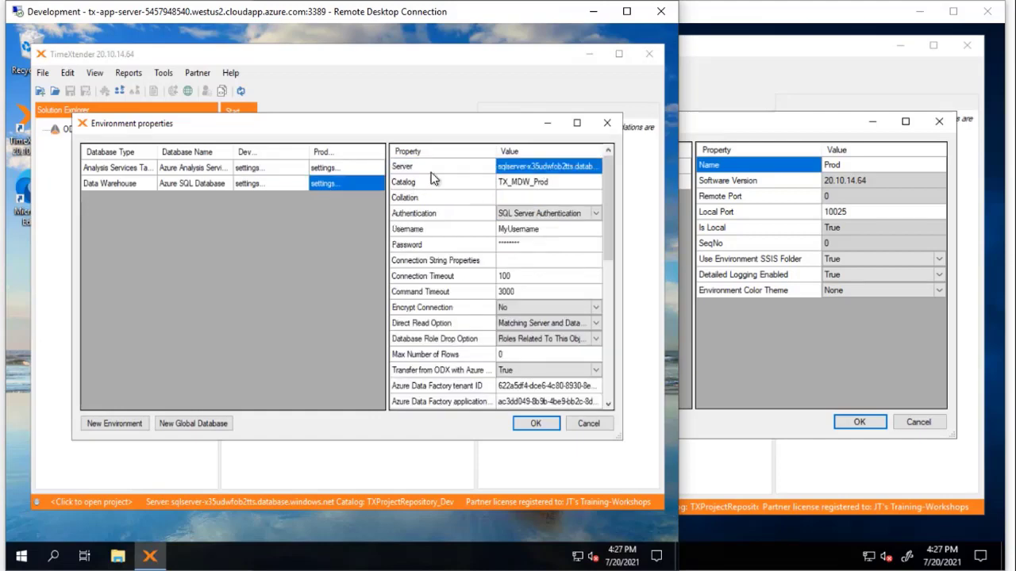
Step: Set the Dev Data Warehouse server to Prod's SQL server and its catalog to TX_MDW_Prod
click(296, 186)
click(558, 166)
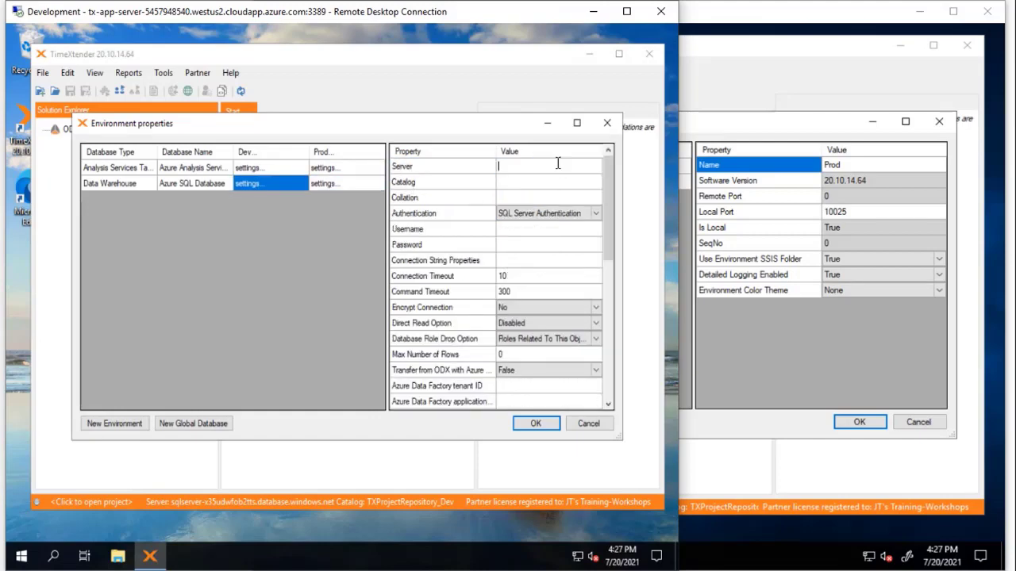
key(ctrl+v)
key(Tab)
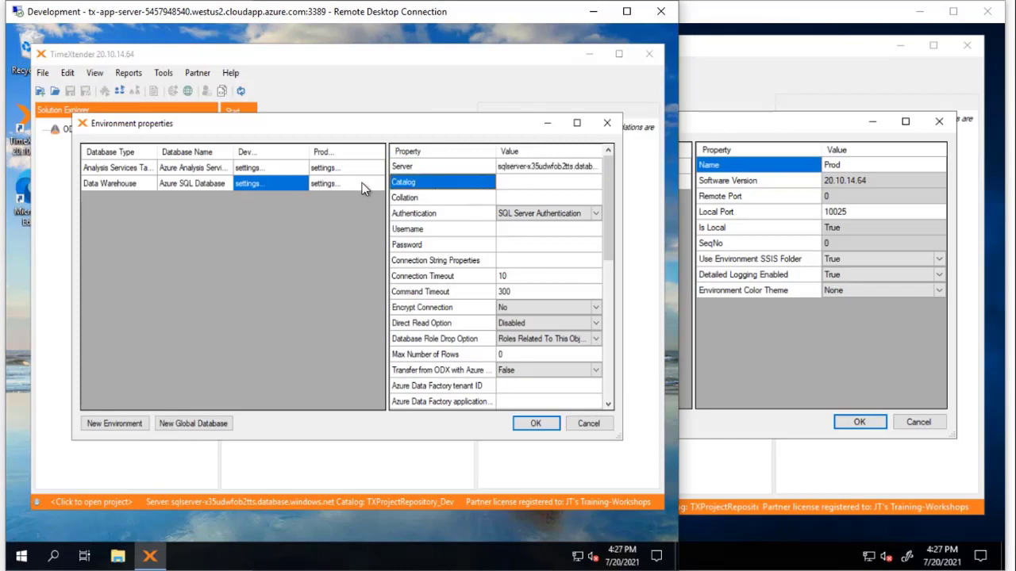
click(351, 183)
click(537, 183)
key(ctrl+c)
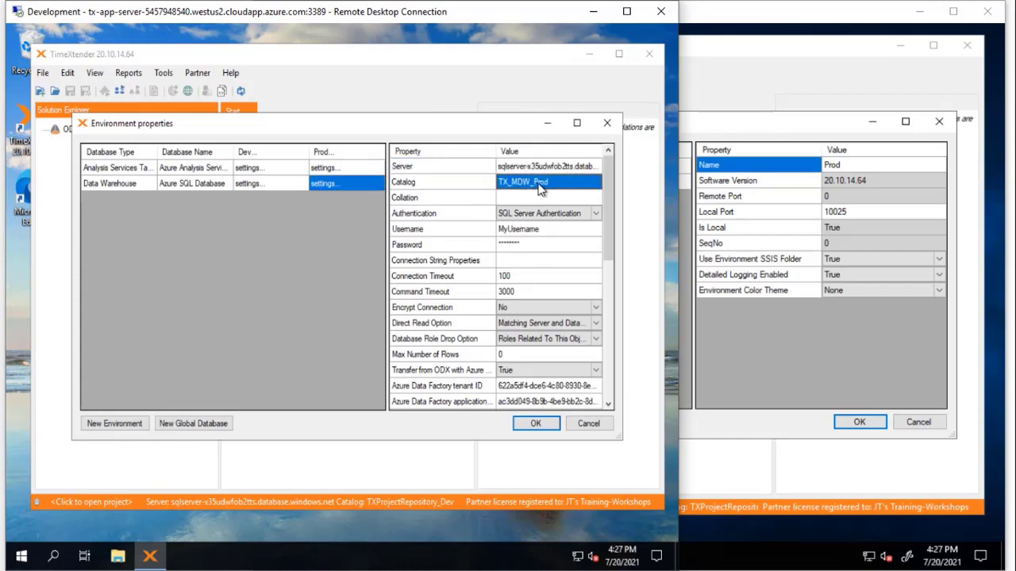
click(294, 187)
click(443, 183)
click(520, 182)
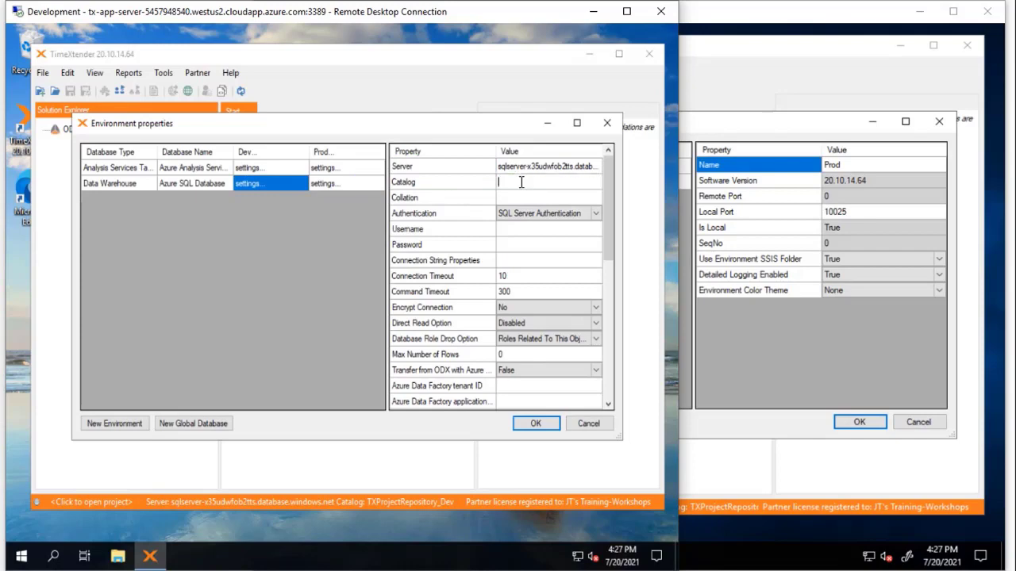
key(ctrl+v)
key(Tab)
click(579, 218)
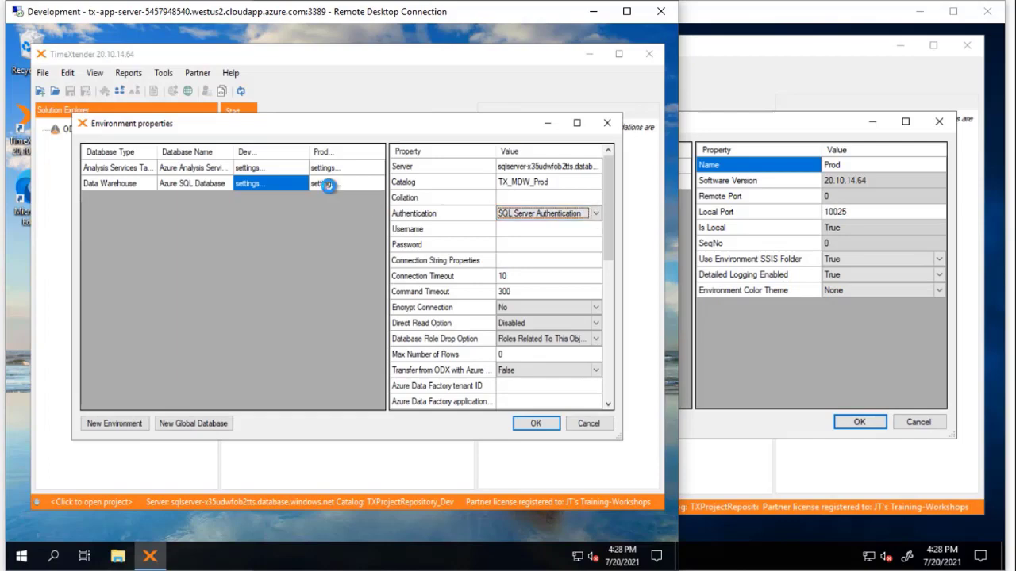
Step: Copy Prod's SQL username into the Dev Data Warehouse settings and enter the account password
click(328, 185)
click(549, 230)
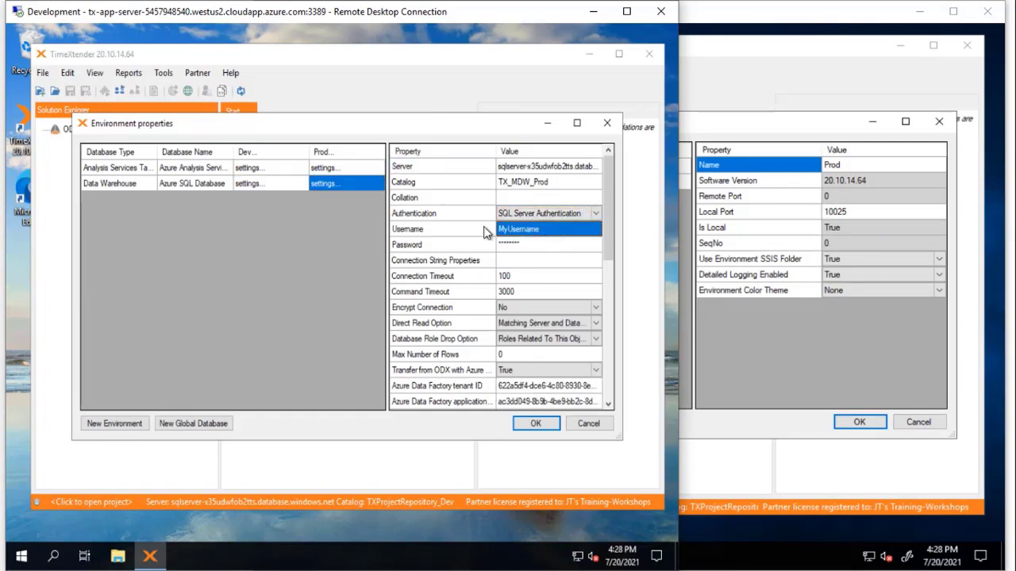
click(286, 184)
click(542, 228)
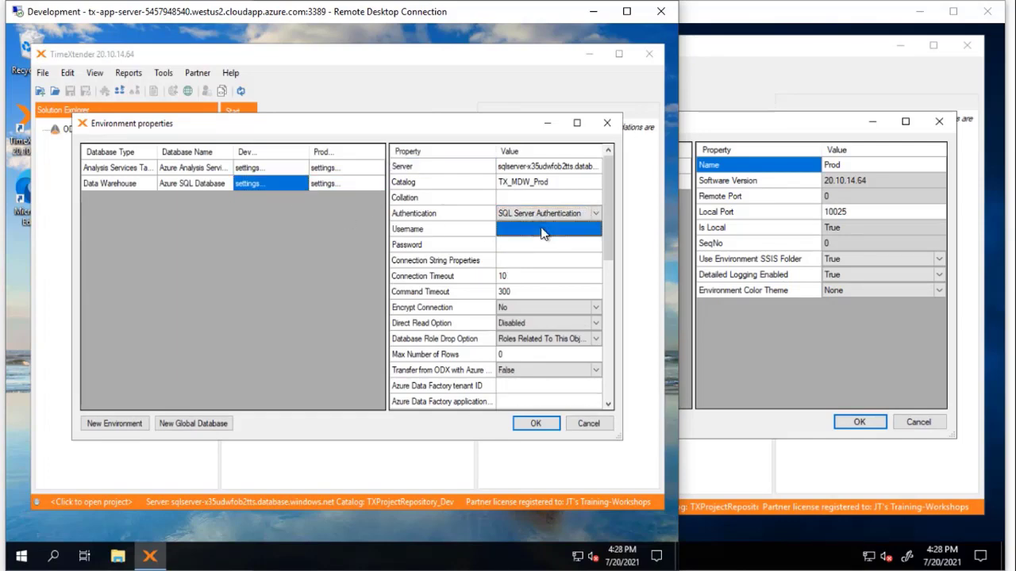
click(542, 228)
click(470, 245)
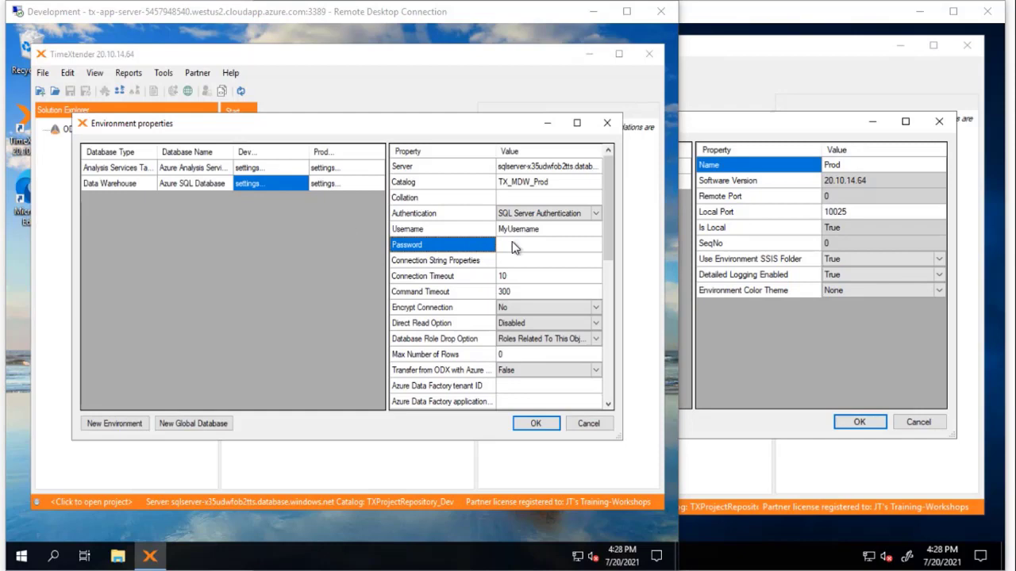
click(513, 246)
text(Password123)
click(396, 255)
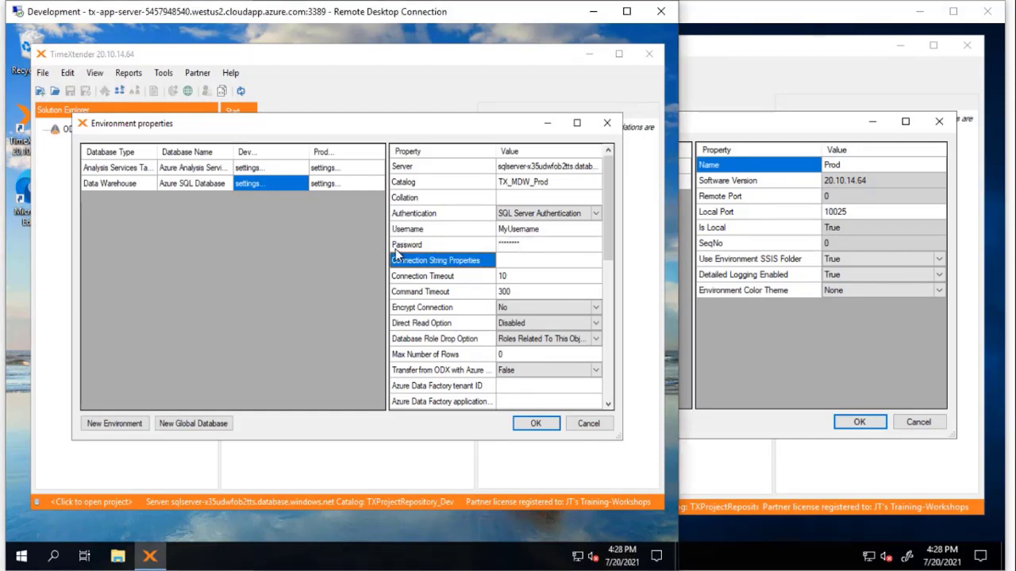
Step: Apply the environment changes and close the Prod environment properties on the Prod server
click(339, 185)
click(542, 421)
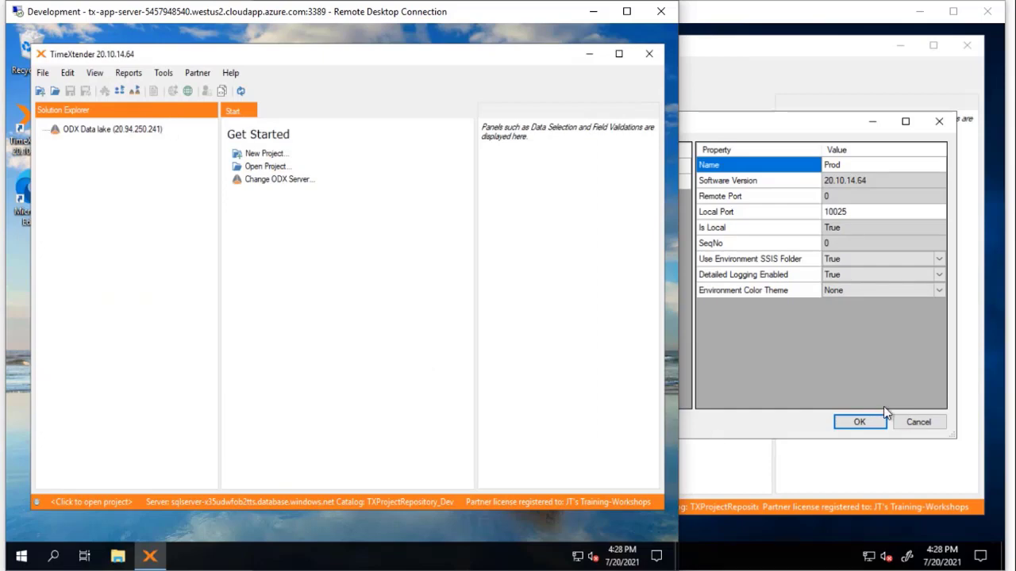
click(918, 422)
click(918, 421)
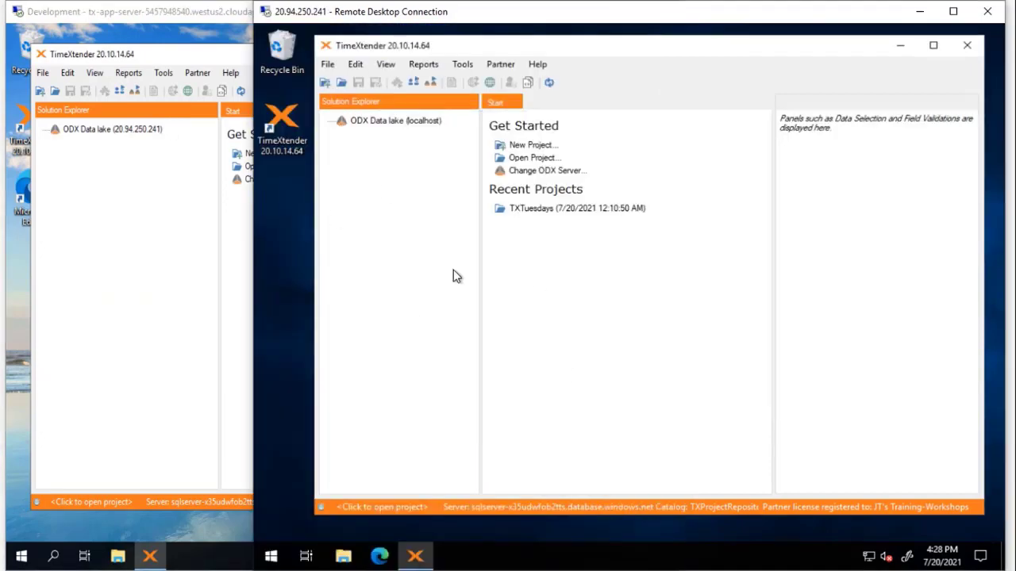
Step: Open TXTuesdays on Prod and export it as TXTuesdays.XML to the desktop, accepting the global database warning
click(529, 209)
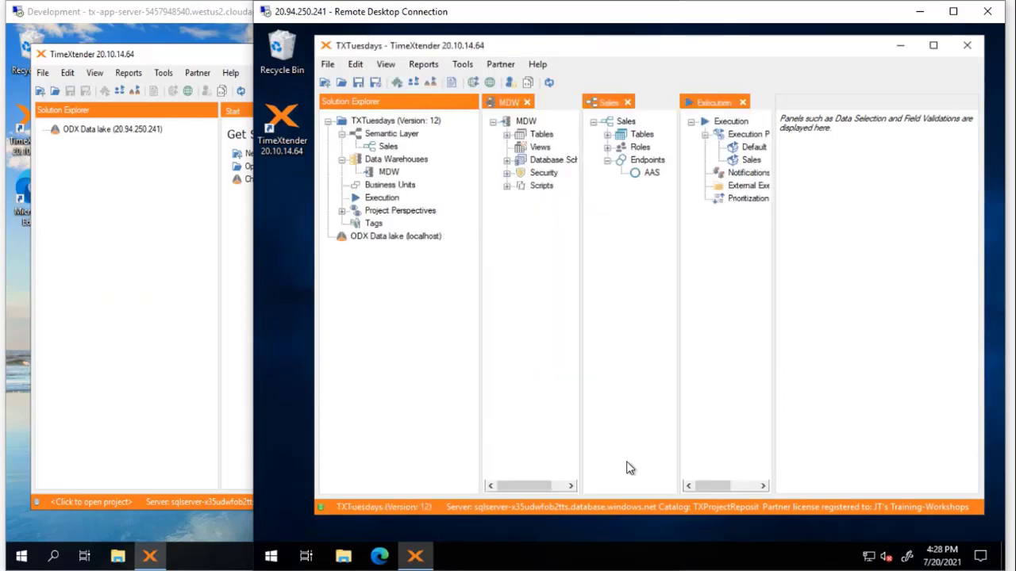
click(328, 66)
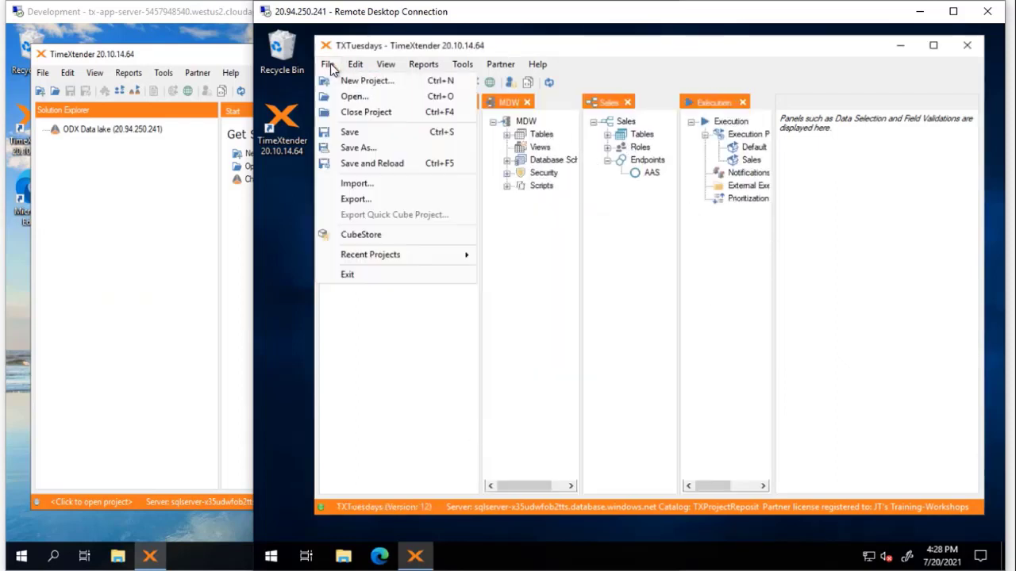
click(355, 199)
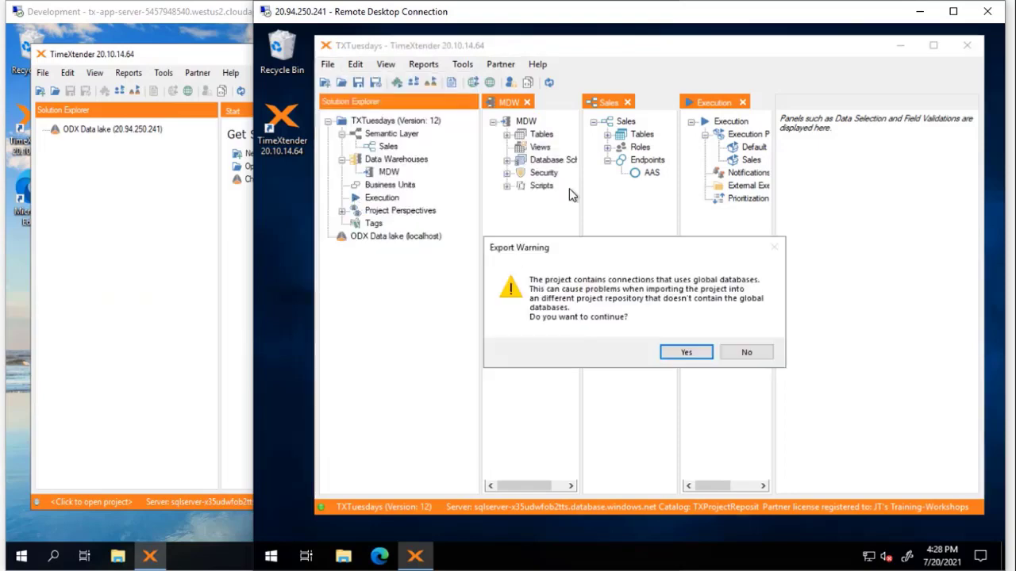
click(687, 354)
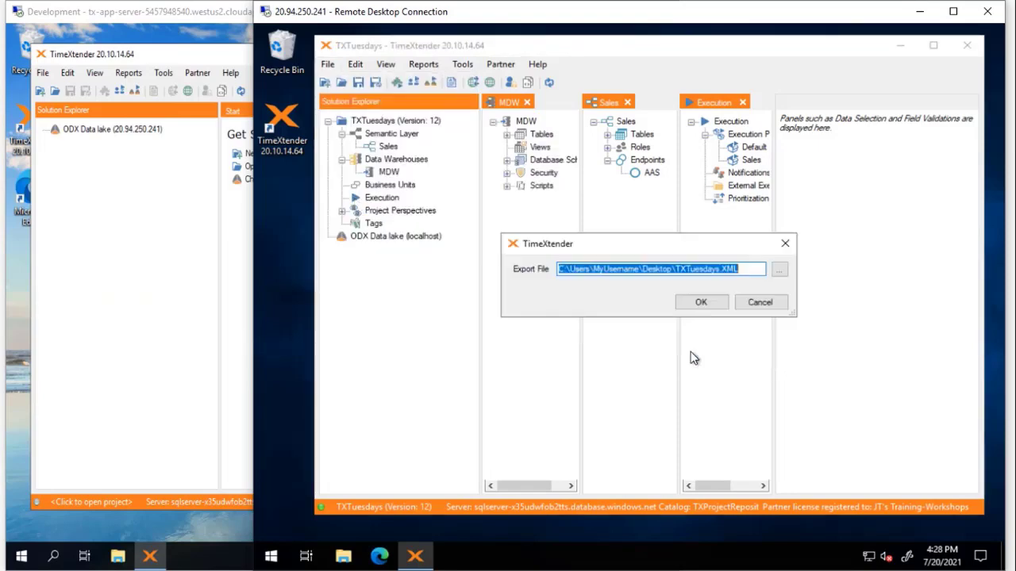
click(708, 303)
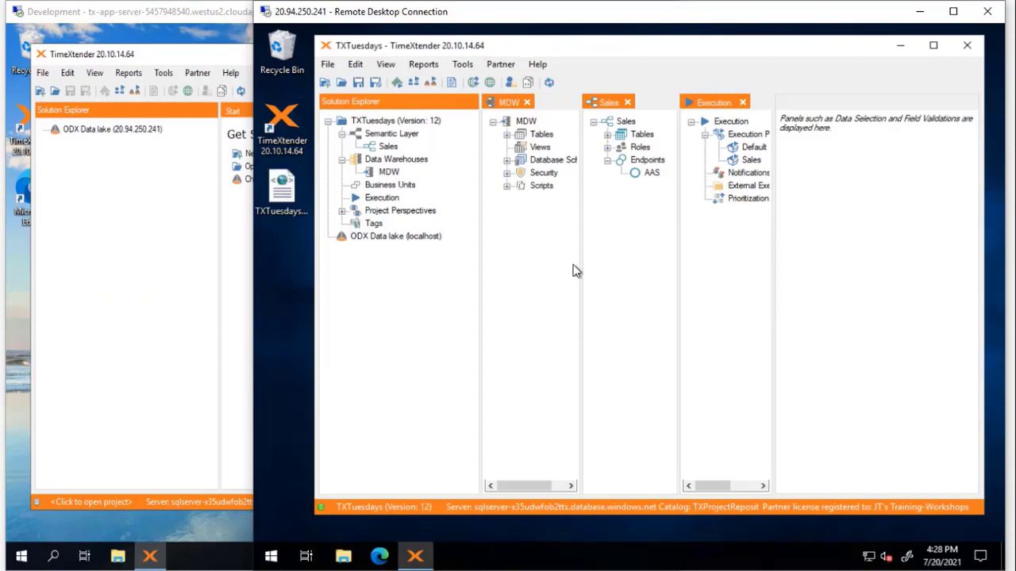
click(116, 257)
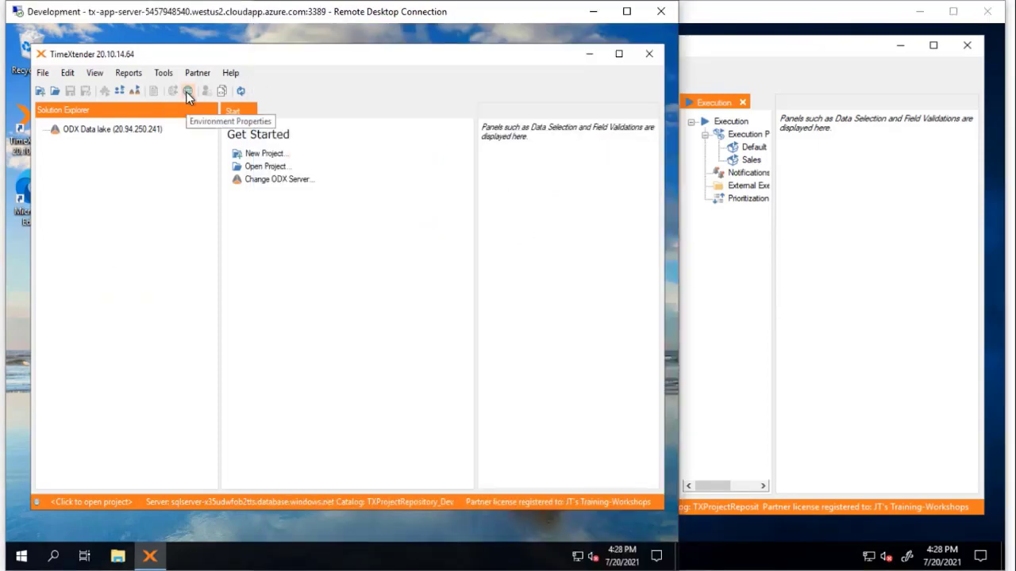
Step: Inspect the Dev and Prod environment properties on the Development server without saving changes
click(188, 92)
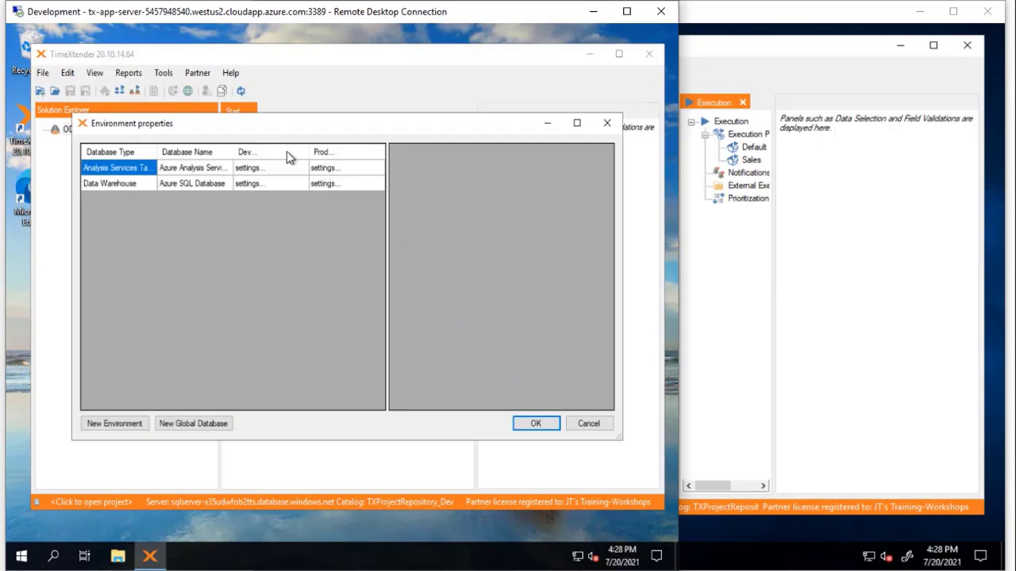
click(289, 154)
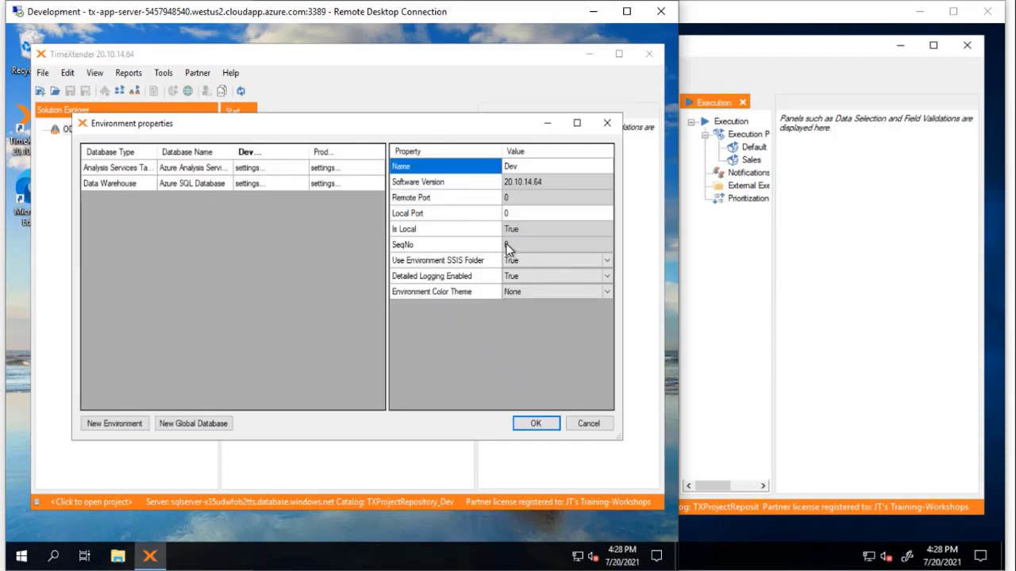
click(321, 152)
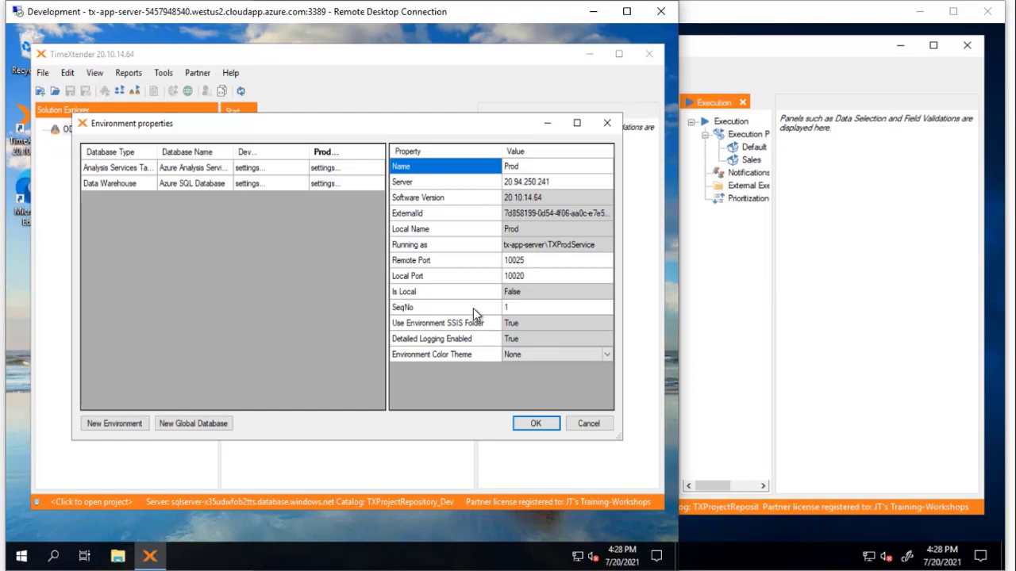
click(588, 423)
click(709, 308)
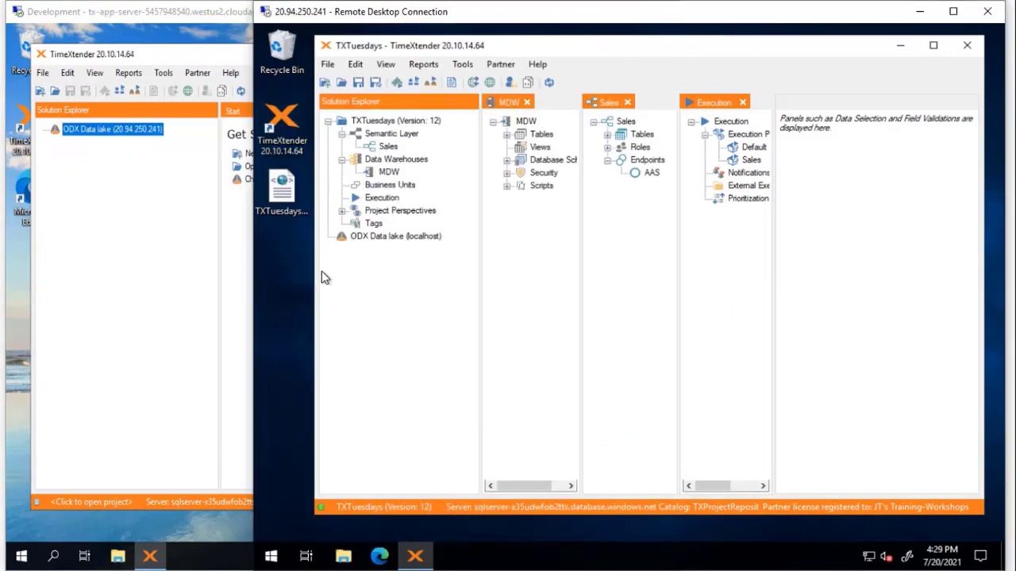
Step: Import TXTuesdays.XML into the Dev repository, declining to run the Connection Manager
click(20, 274)
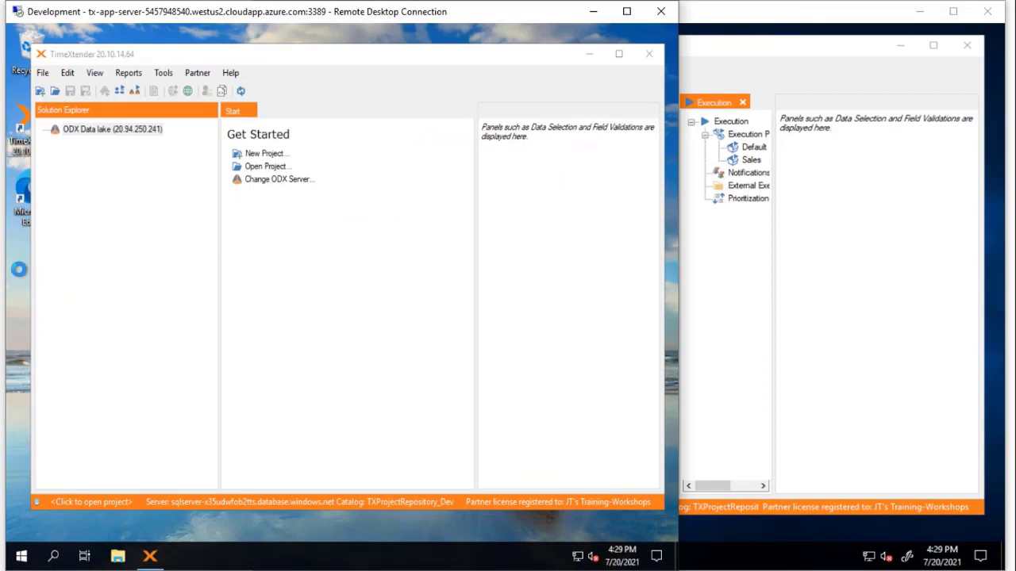
click(42, 73)
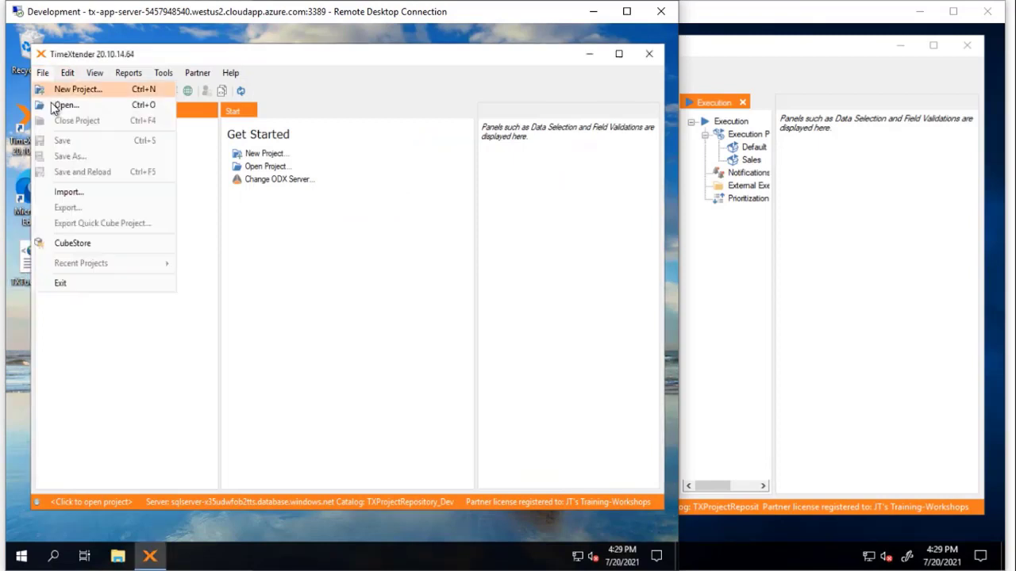
click(69, 195)
click(178, 164)
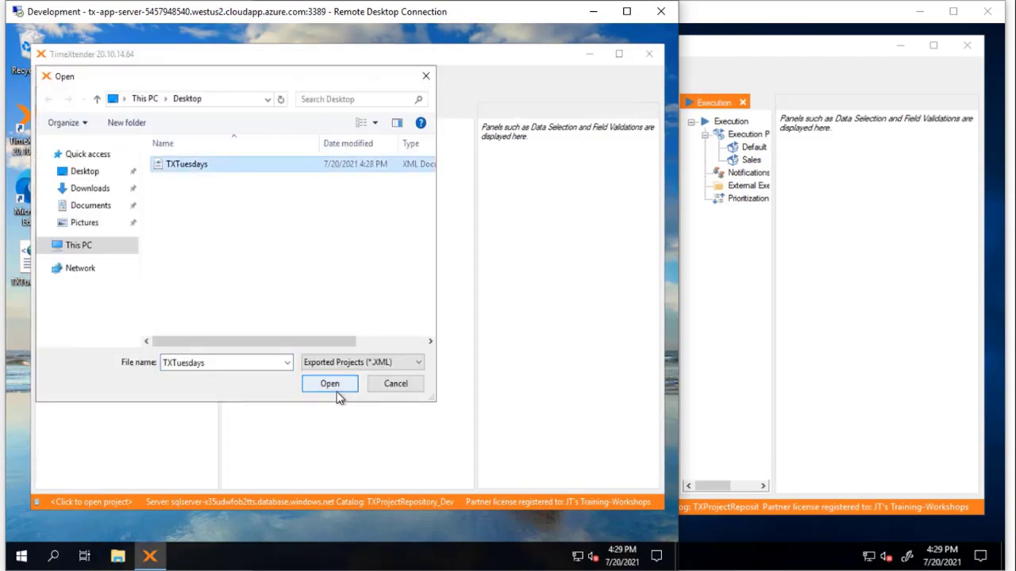
click(331, 384)
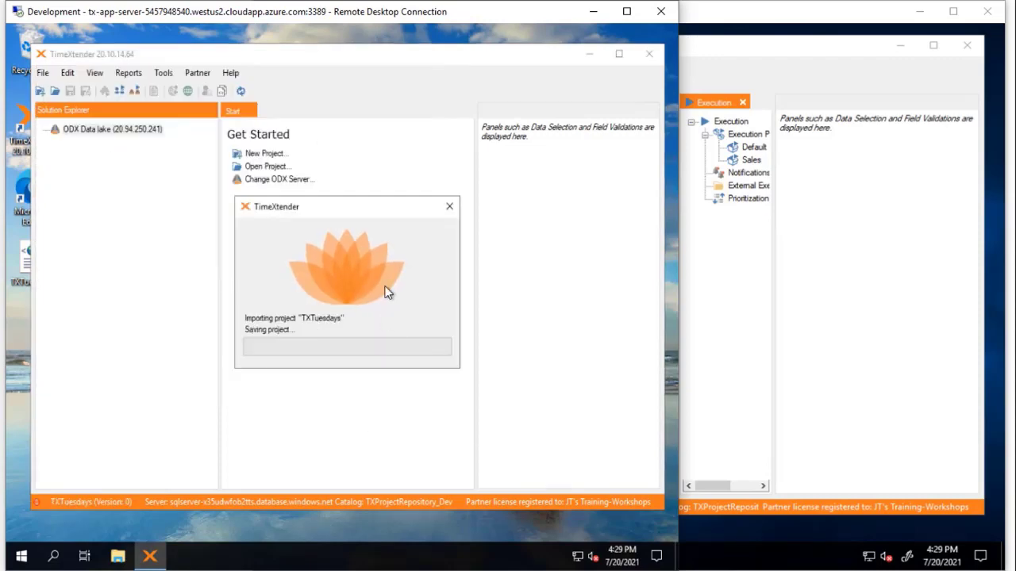
click(527, 417)
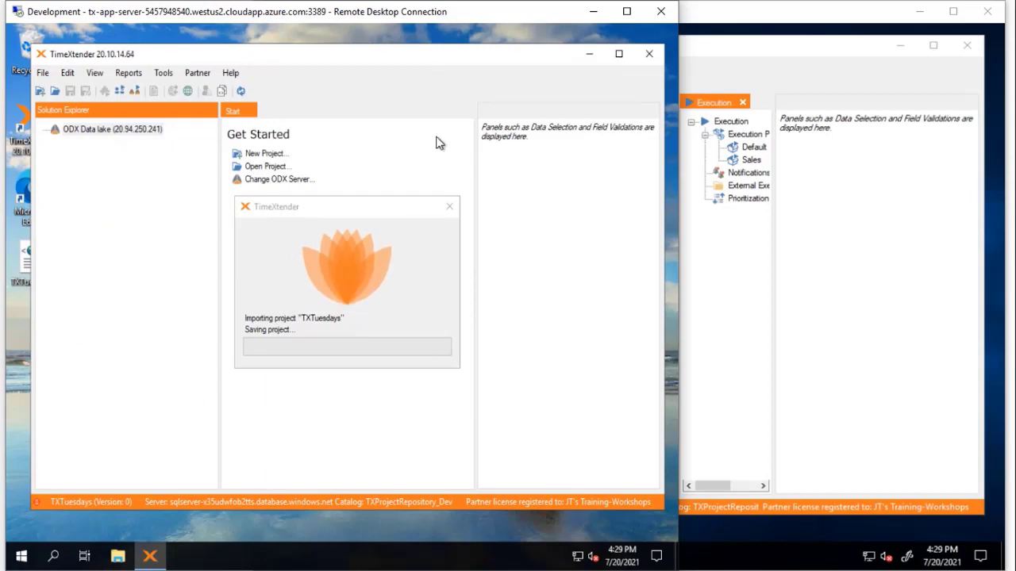
click(821, 49)
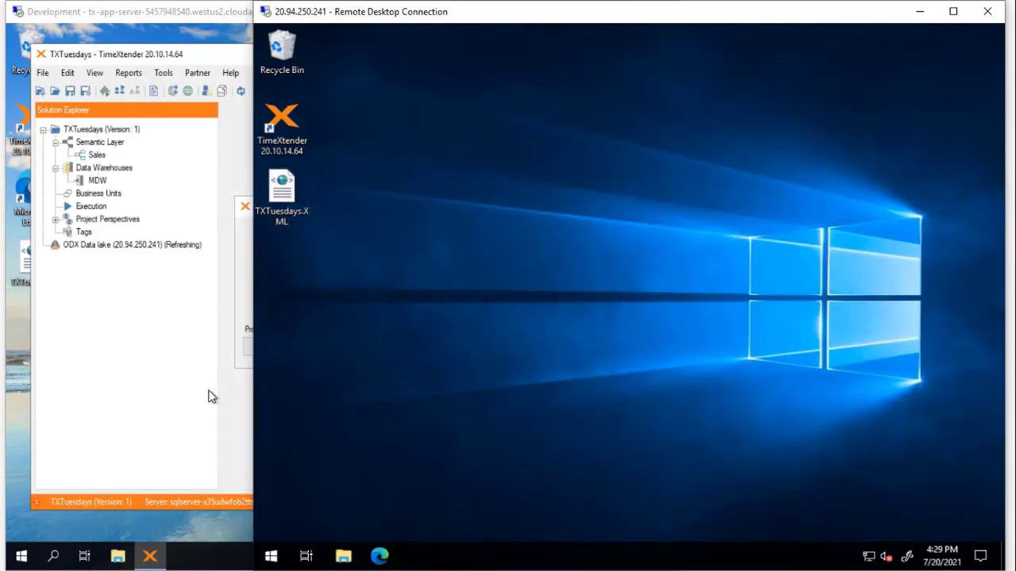
click(159, 404)
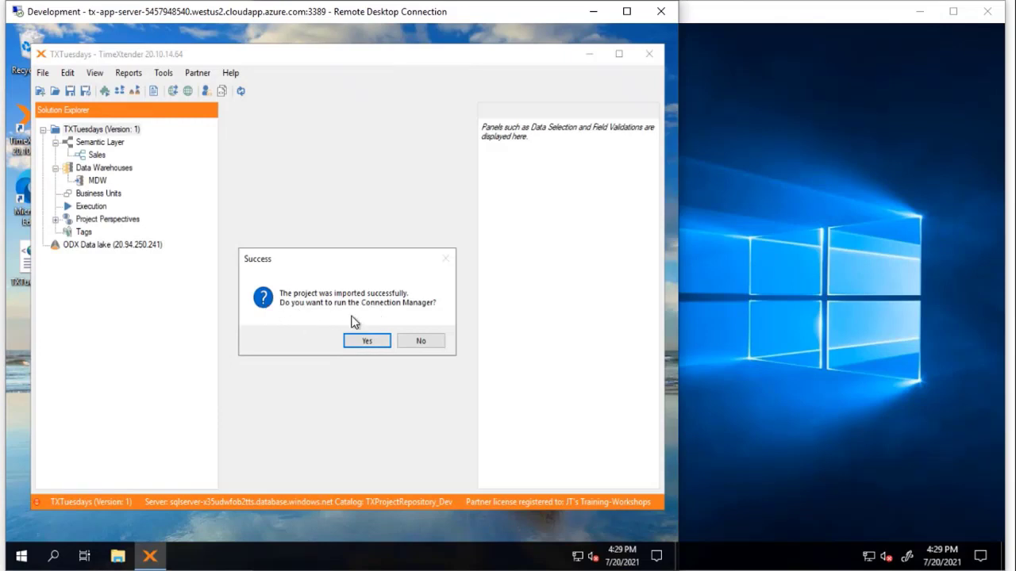
click(429, 340)
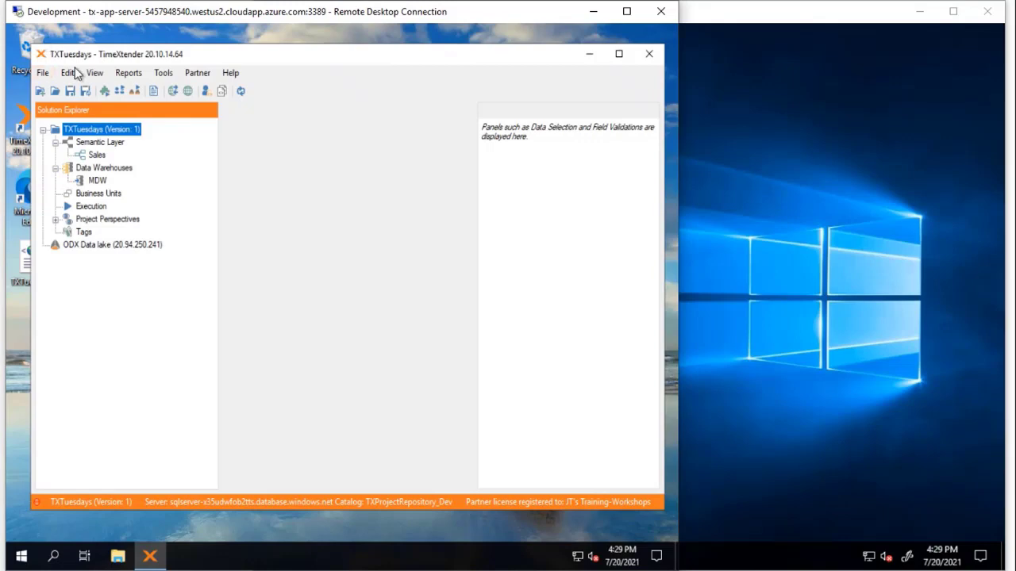
Step: Transfer TXTuesdays version 1 from Dev to Prod, making Prod's current version 13
click(172, 94)
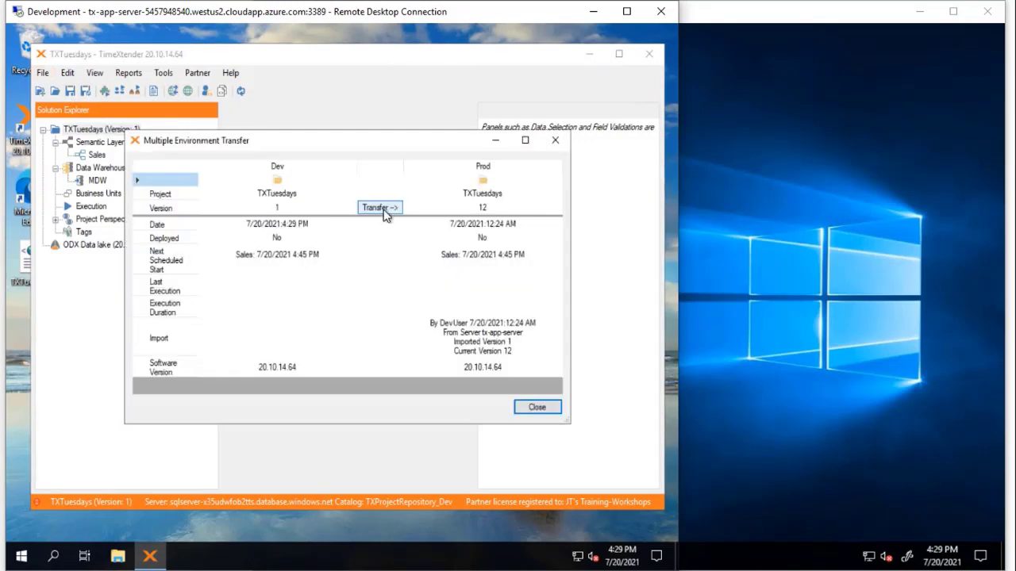
click(384, 208)
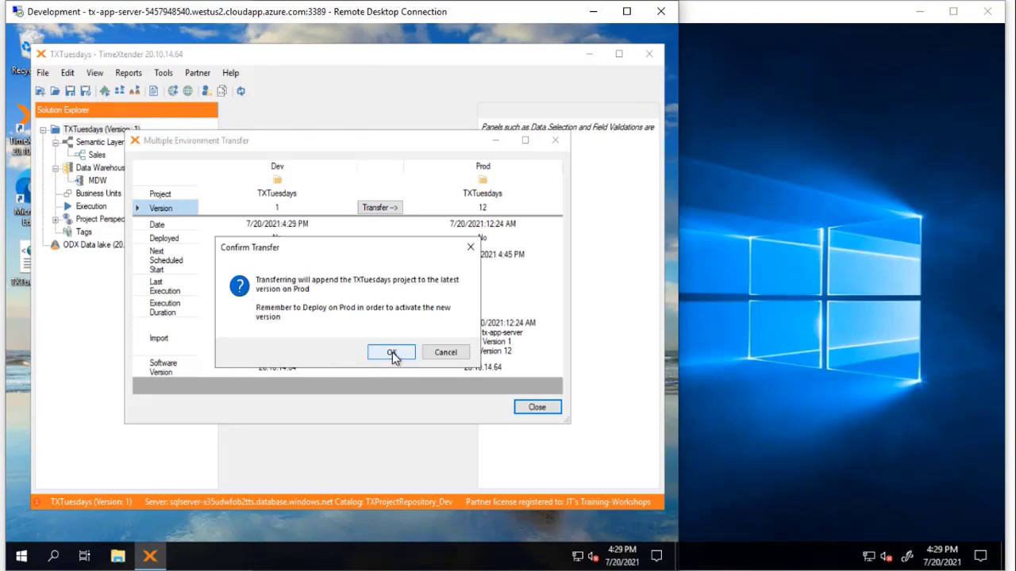
click(392, 353)
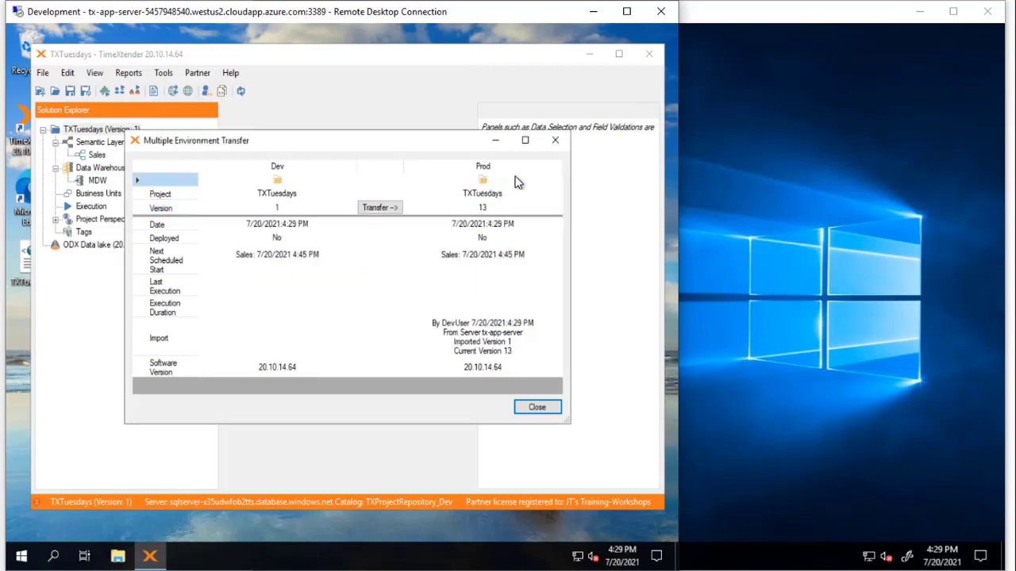
right_click(485, 183)
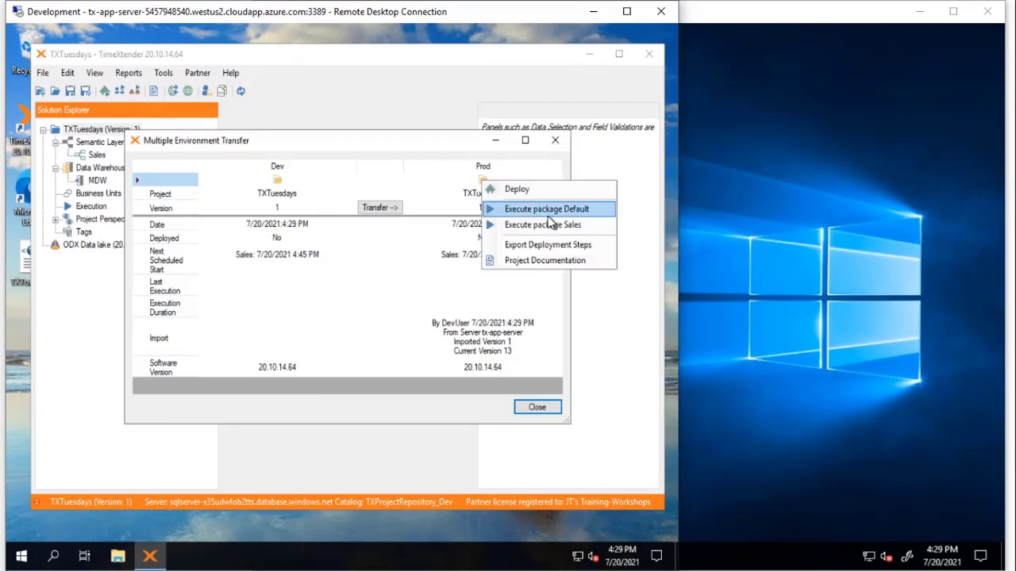
click(336, 135)
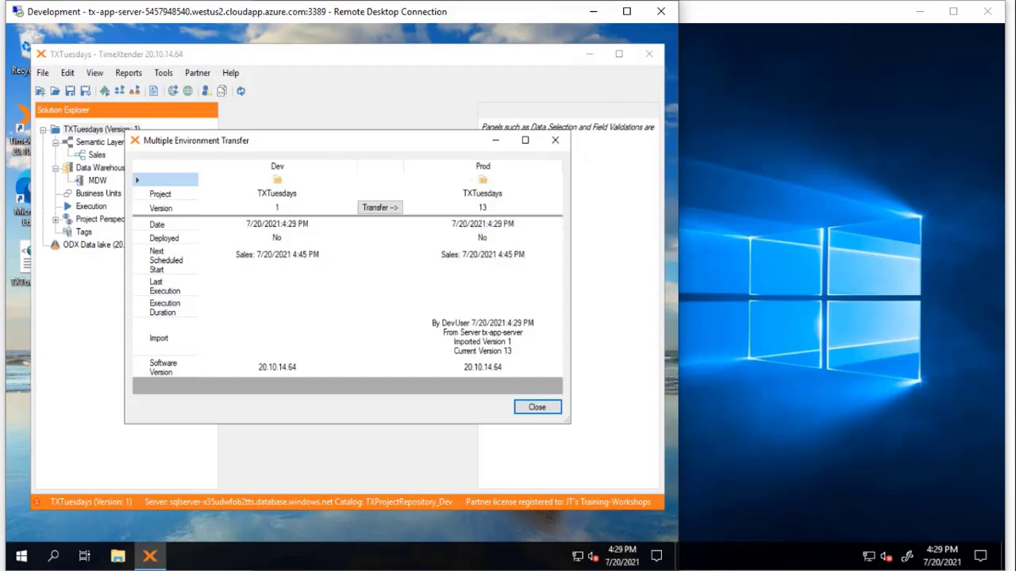
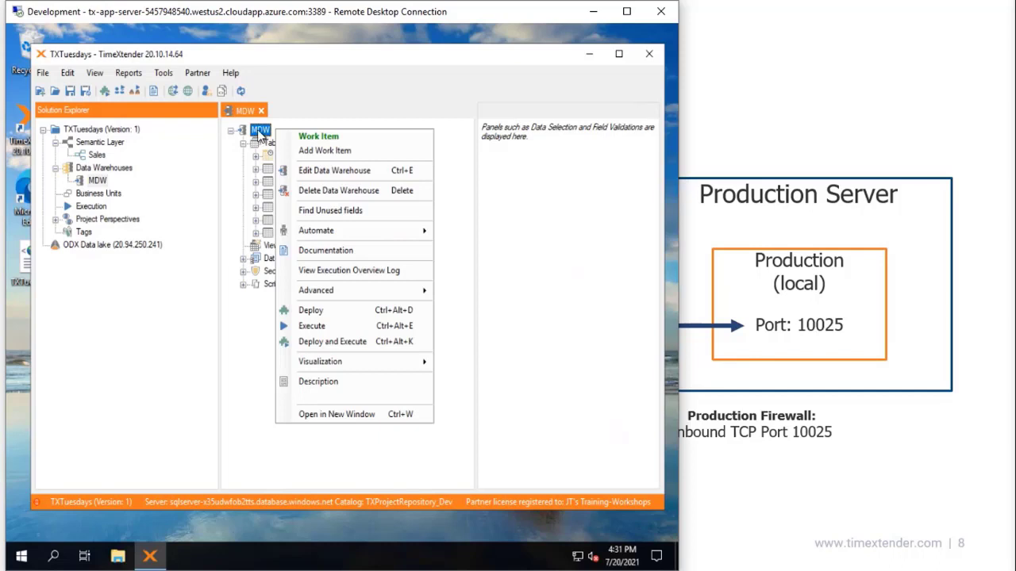
Step: Review the MDW settings without changes and browse its Scripts entries
click(320, 174)
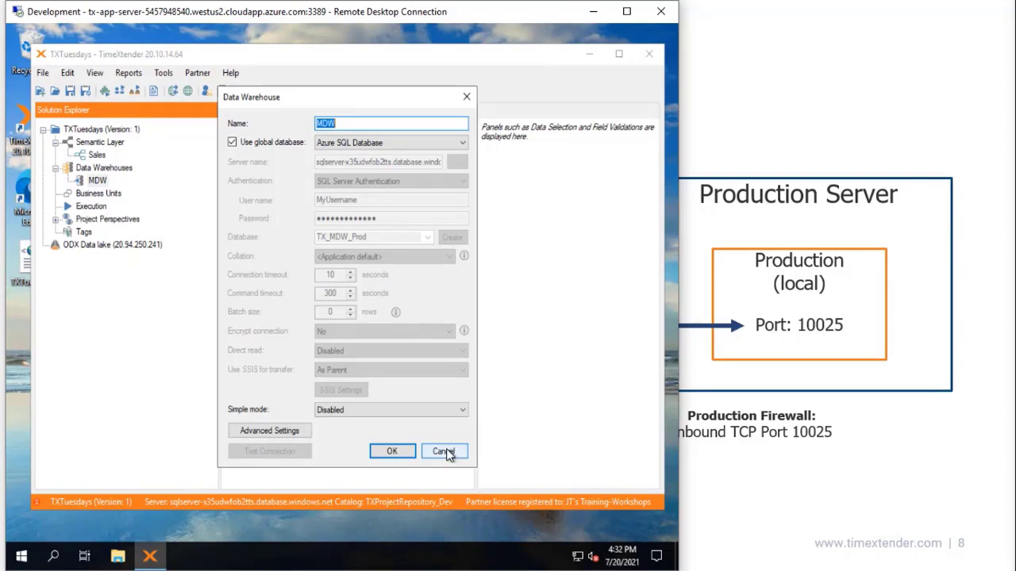
click(445, 452)
click(243, 284)
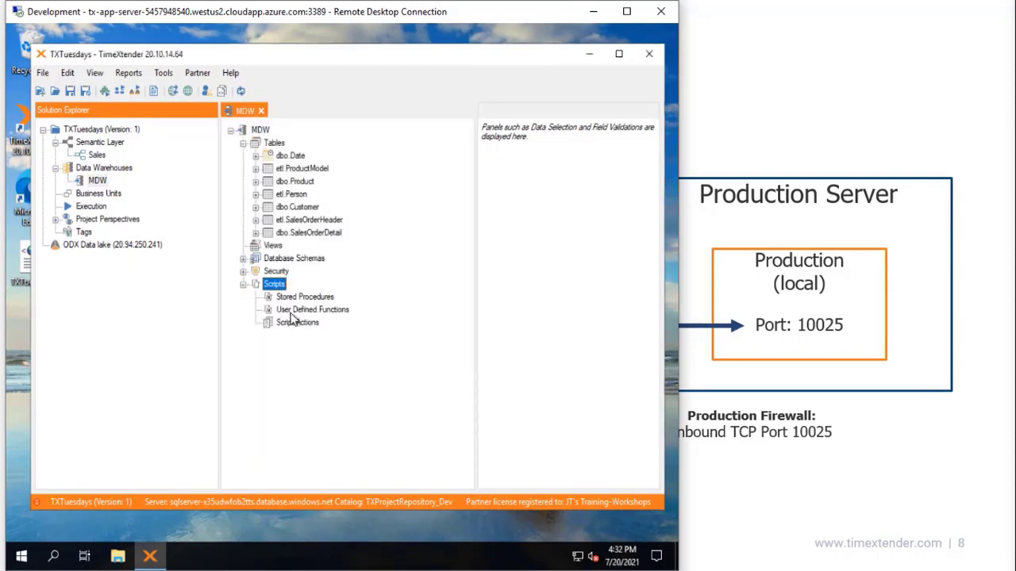
click(291, 314)
click(290, 323)
right_click(300, 322)
click(282, 330)
click(286, 297)
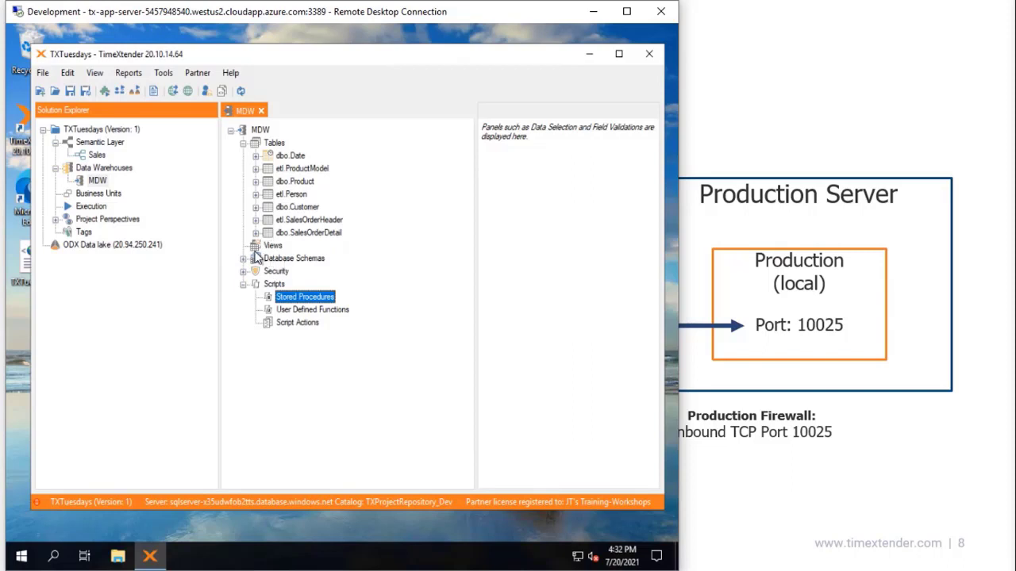
Step: Create a custom view named Sales from dbo.SalesOrderDetail under Views
drag(296, 235, 289, 246)
text(S)
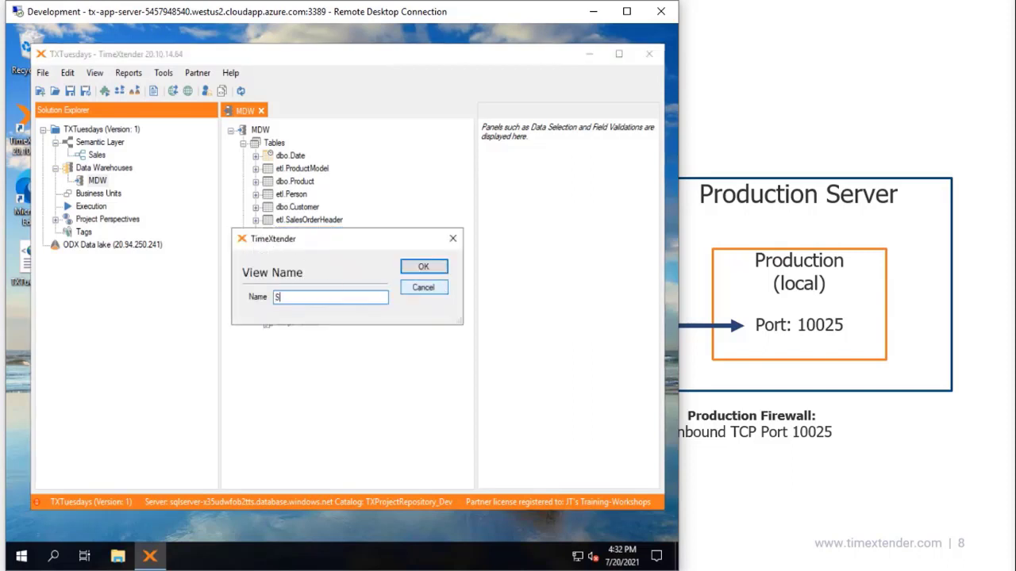
text(ales)
click(416, 268)
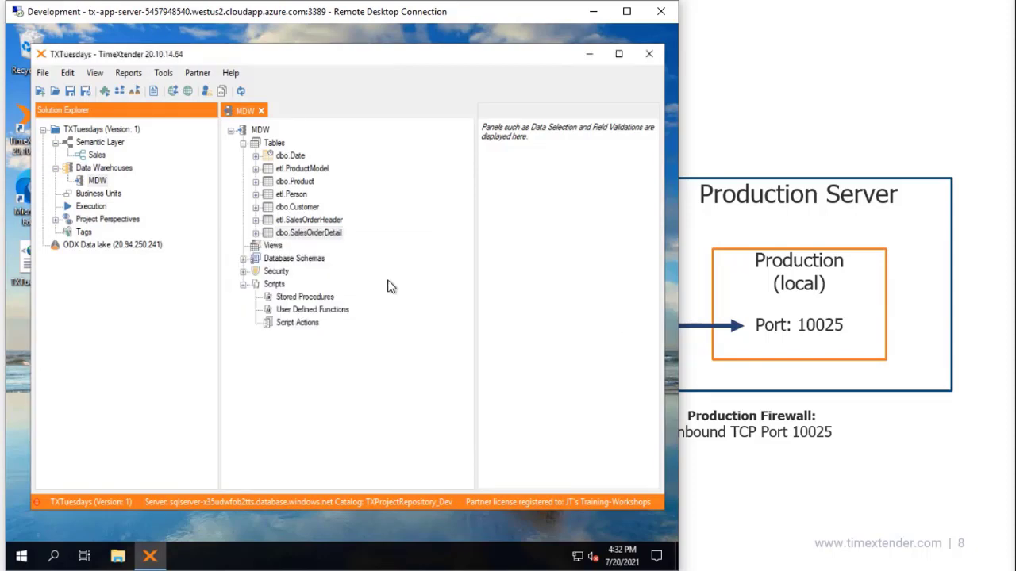
click(489, 447)
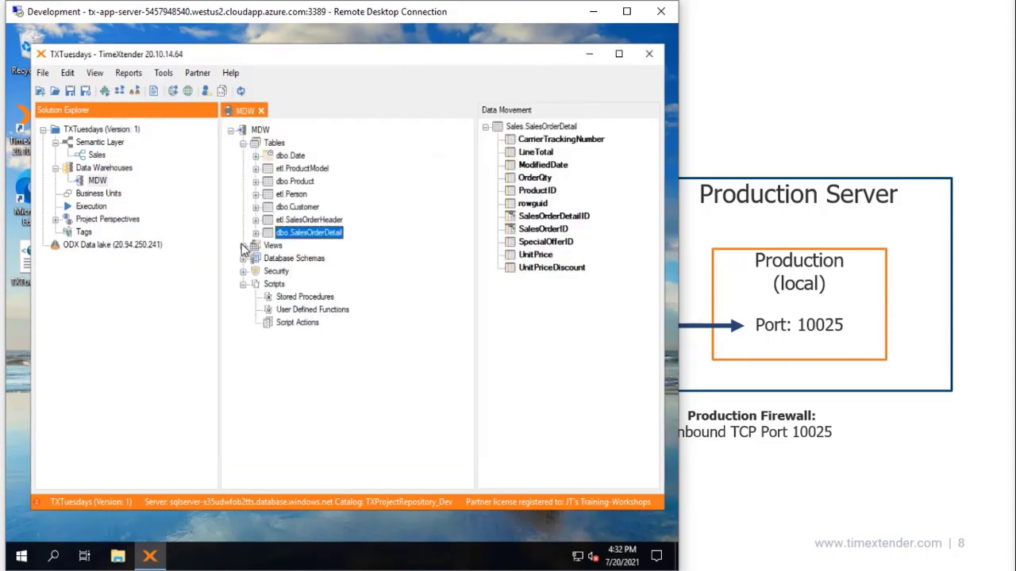
Step: Add the new etl.Sales view as a work item
click(243, 246)
click(287, 259)
right_click(288, 258)
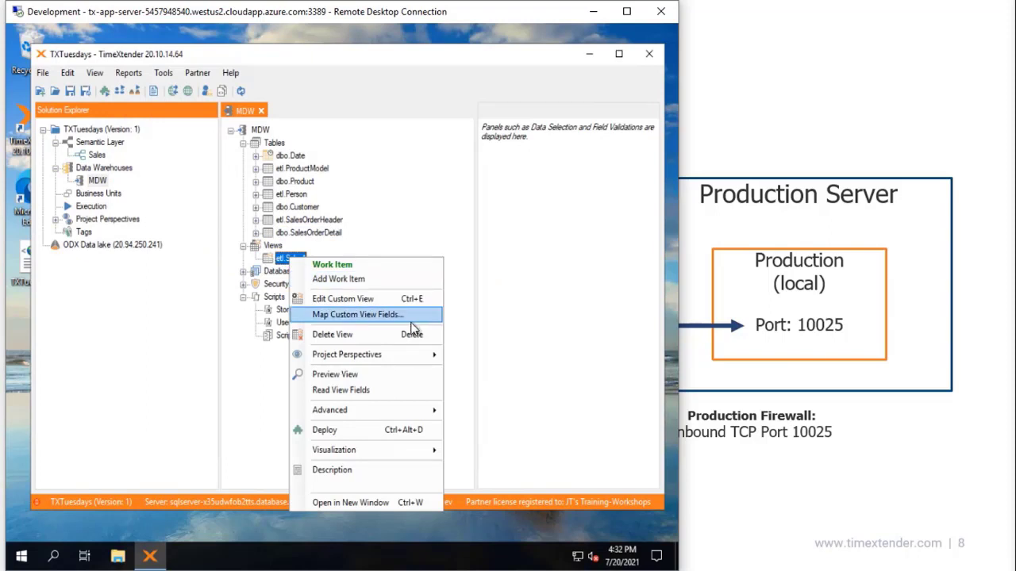
click(378, 280)
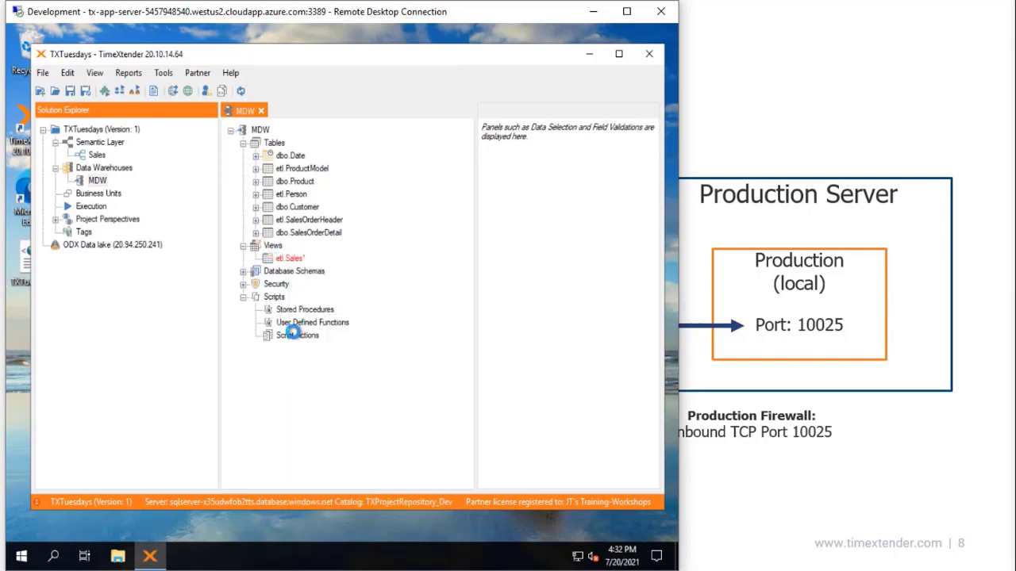
Step: Add a custom SQL step named 1 with script text 'Esecute [' under Script Actions
right_click(299, 336)
click(357, 342)
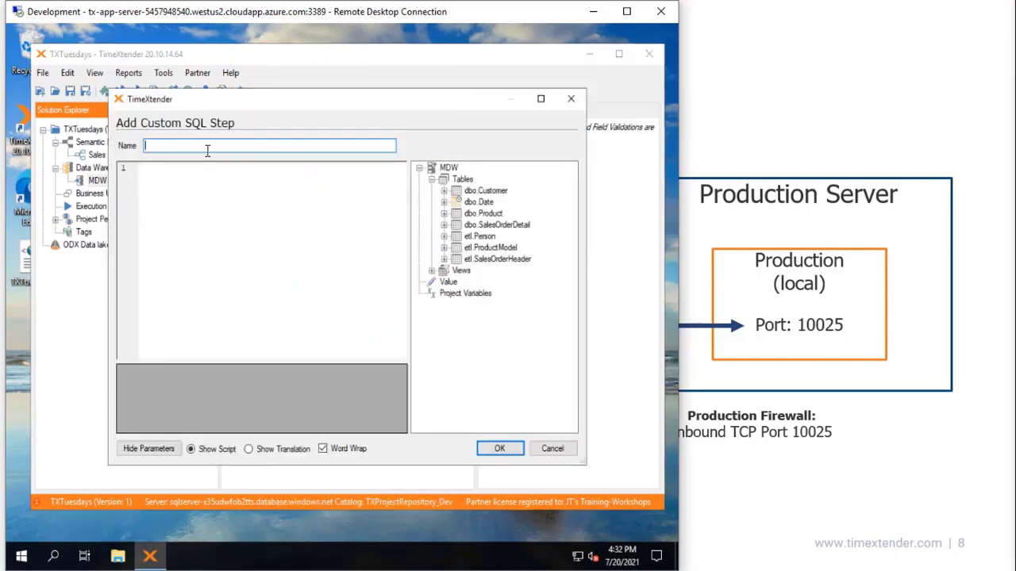
text(1)
key(Tab)
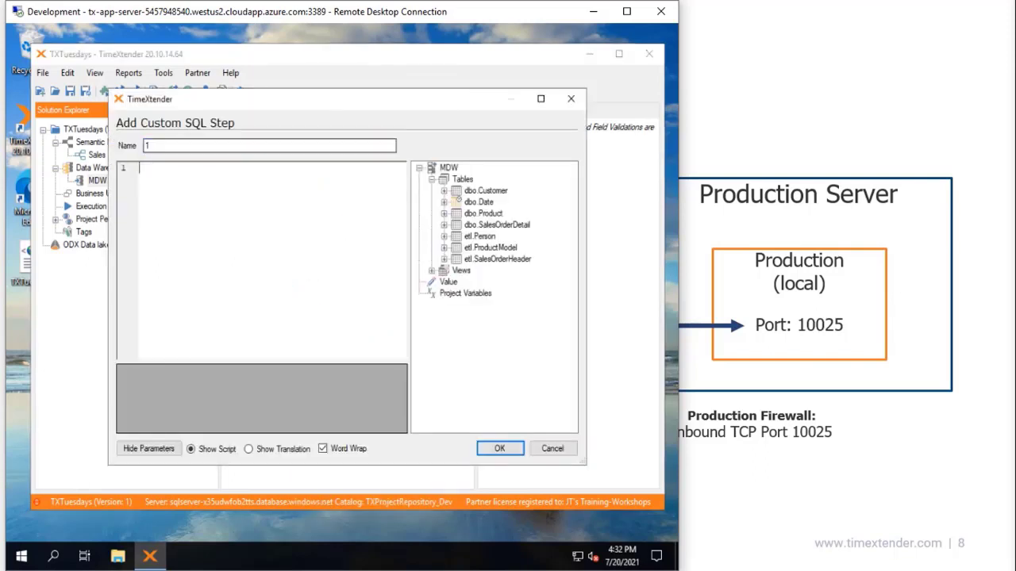
text(Esecute [)
click(499, 449)
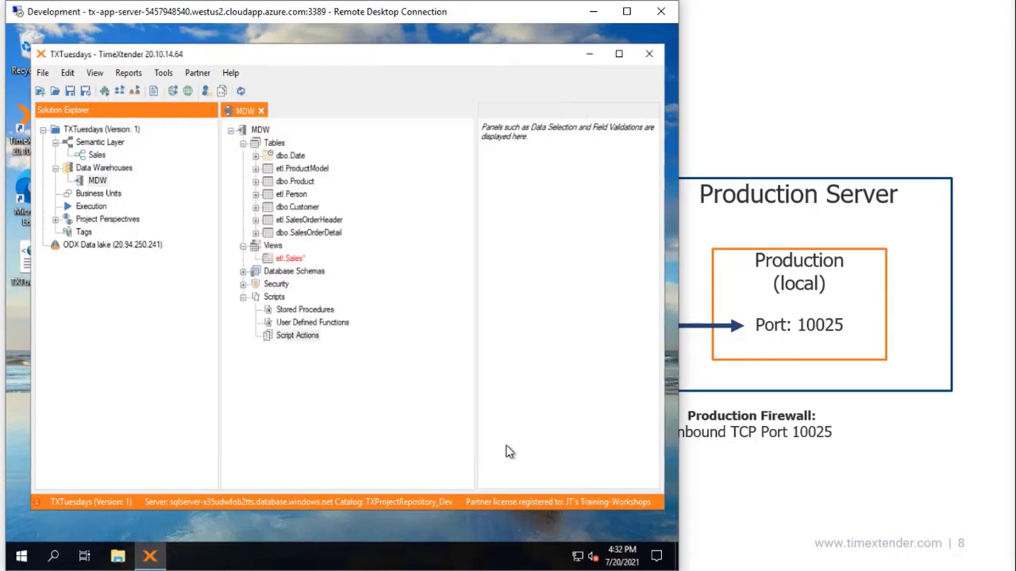
Step: Expand Script Actions and check that step 1 is listed
click(256, 337)
click(290, 349)
right_click(292, 350)
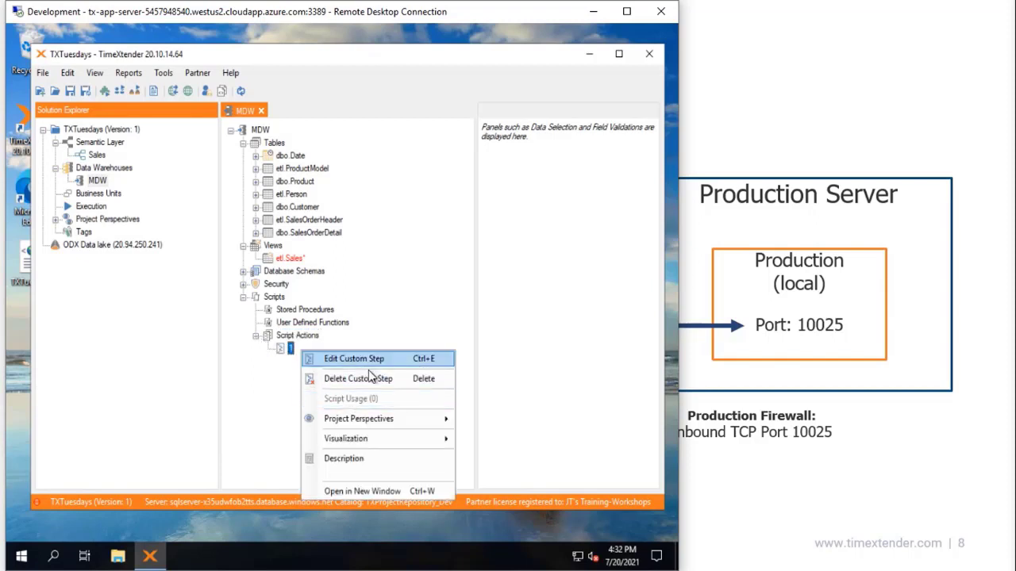
click(275, 385)
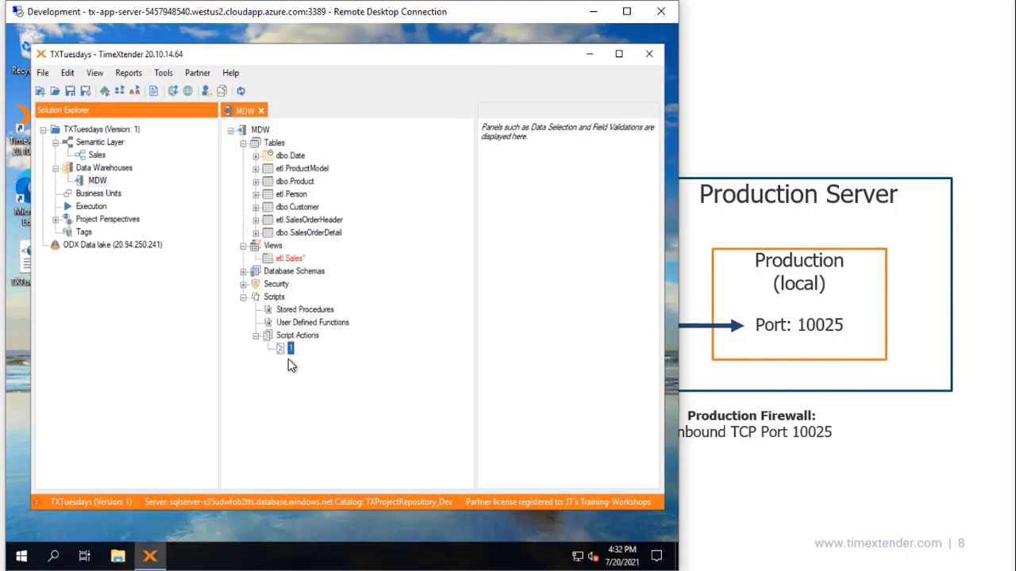
click(302, 385)
Step: Show the Work Items window and position it to review my, other users' and active users' items
click(206, 92)
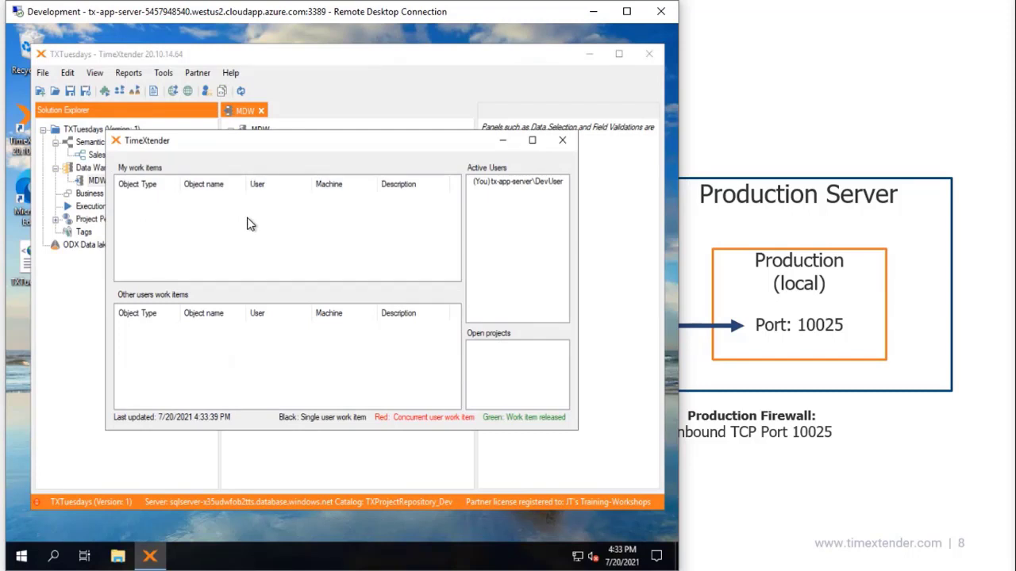
drag(266, 147, 517, 106)
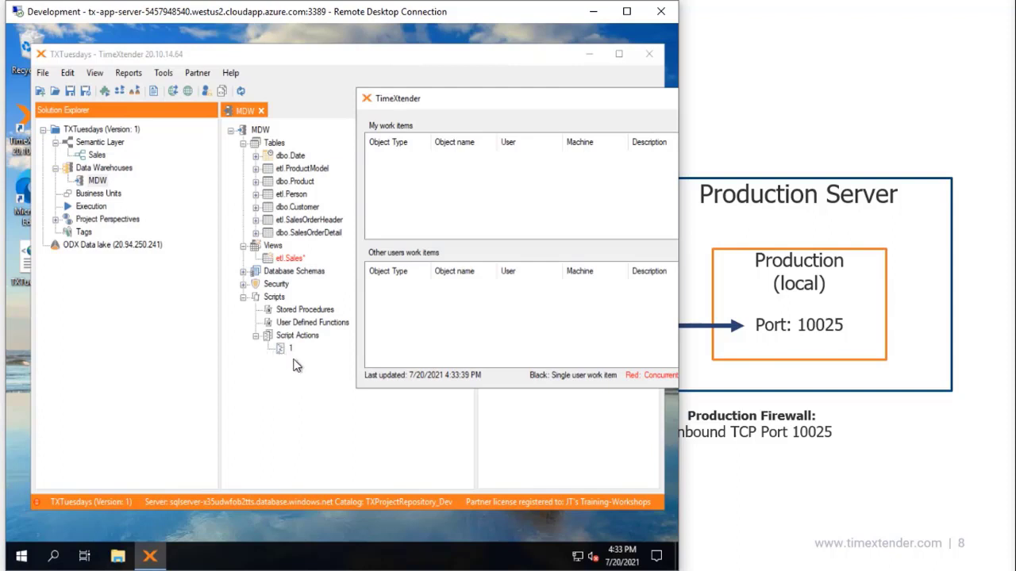
drag(564, 107, 367, 59)
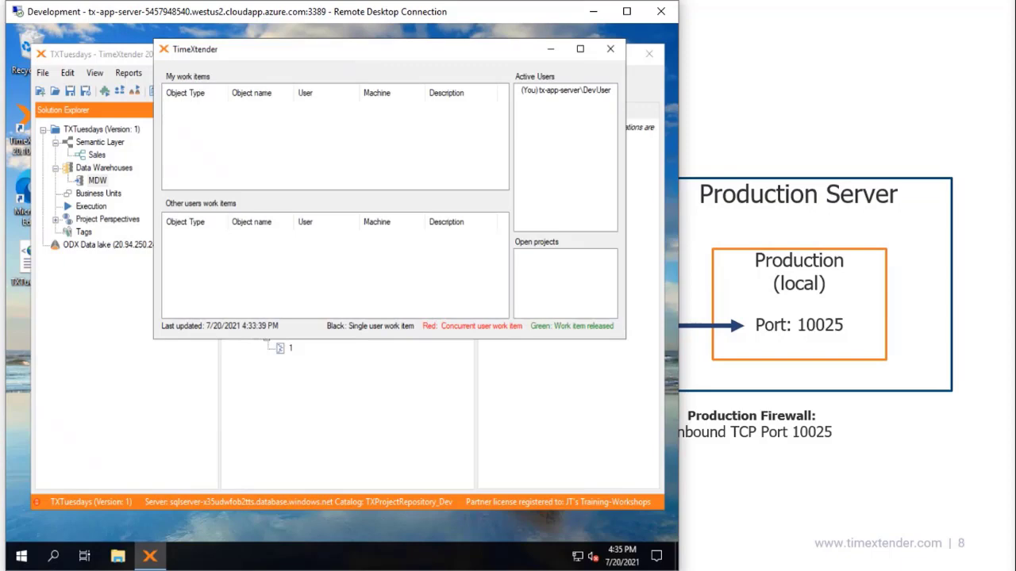
key(alt+Tab)
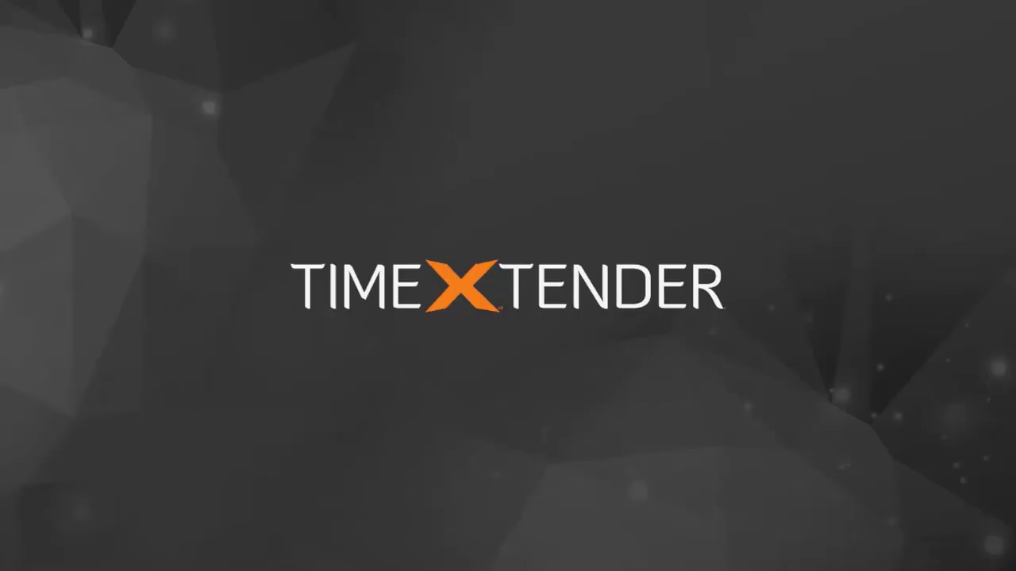